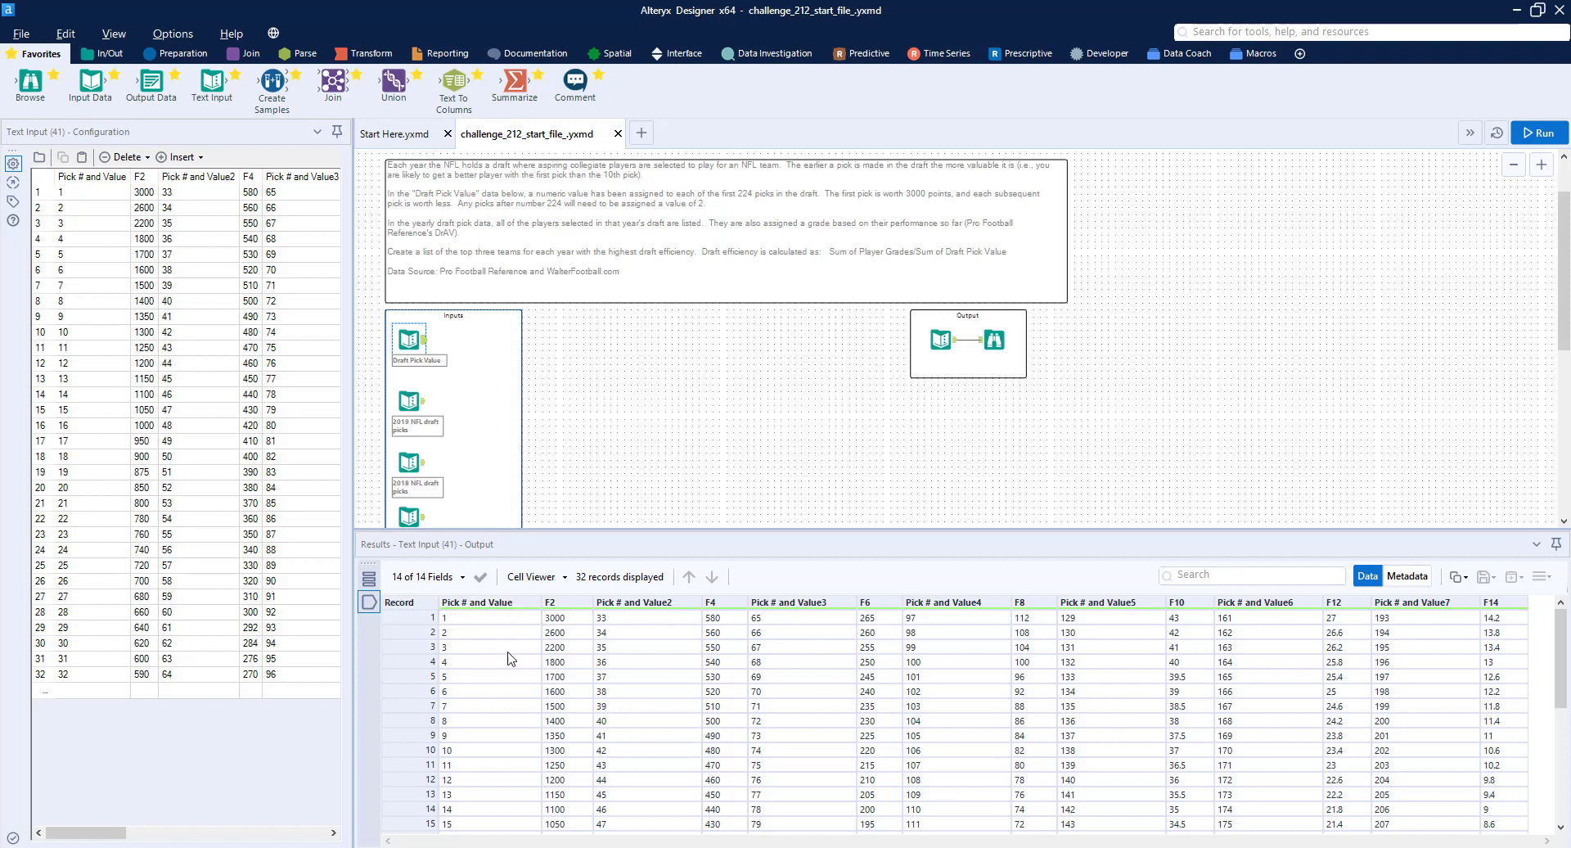
- Examine the Draft Pick Value data, the 2019 NFL draft picks and the expected output table
left_click(571, 636)
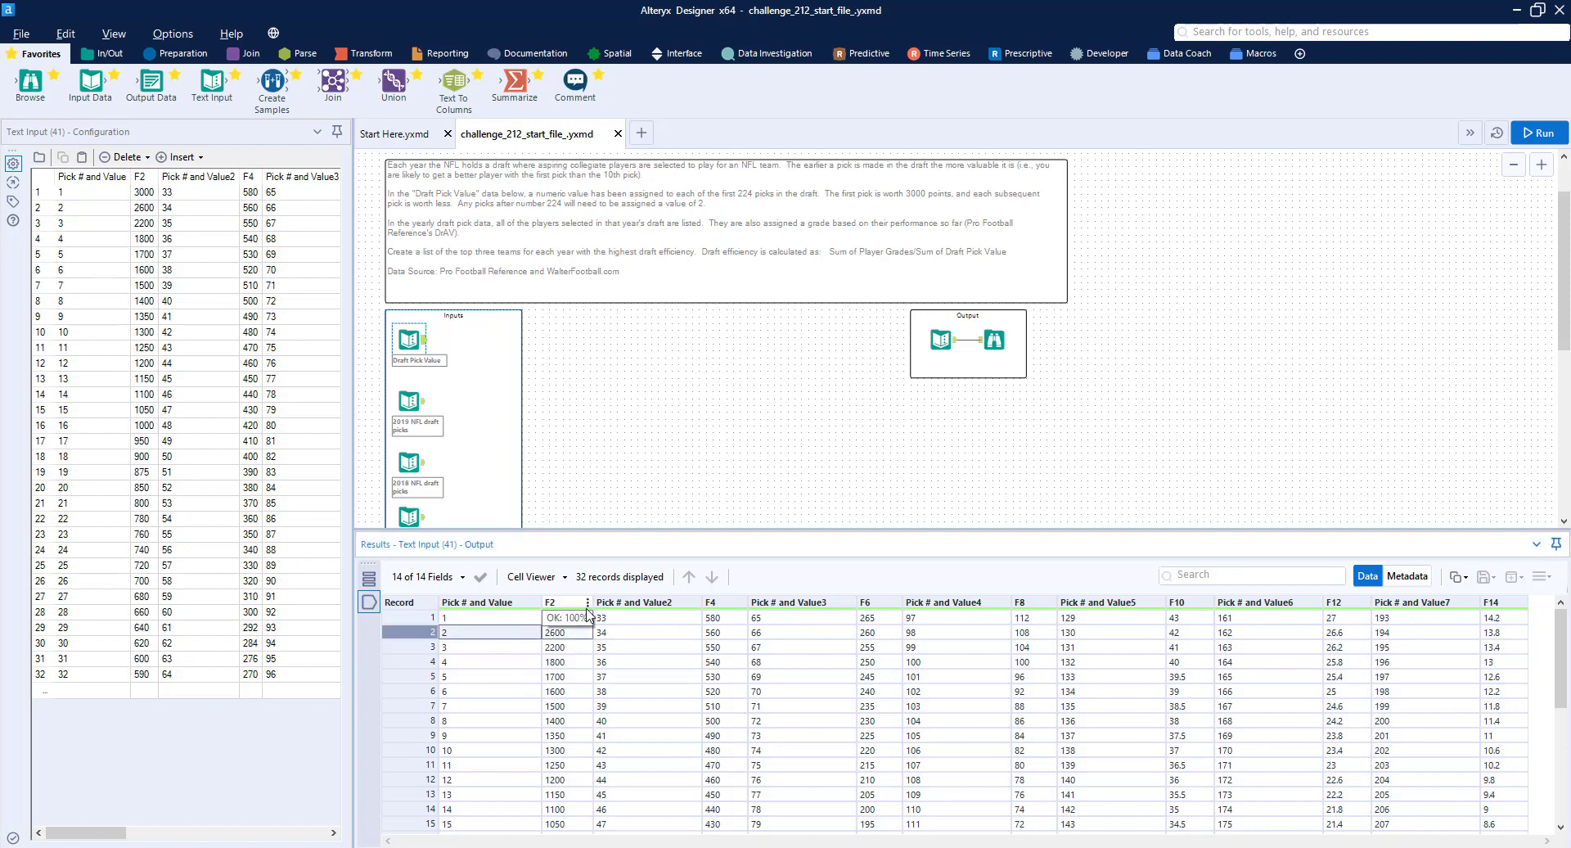
scroll(915, 826, "down", 6)
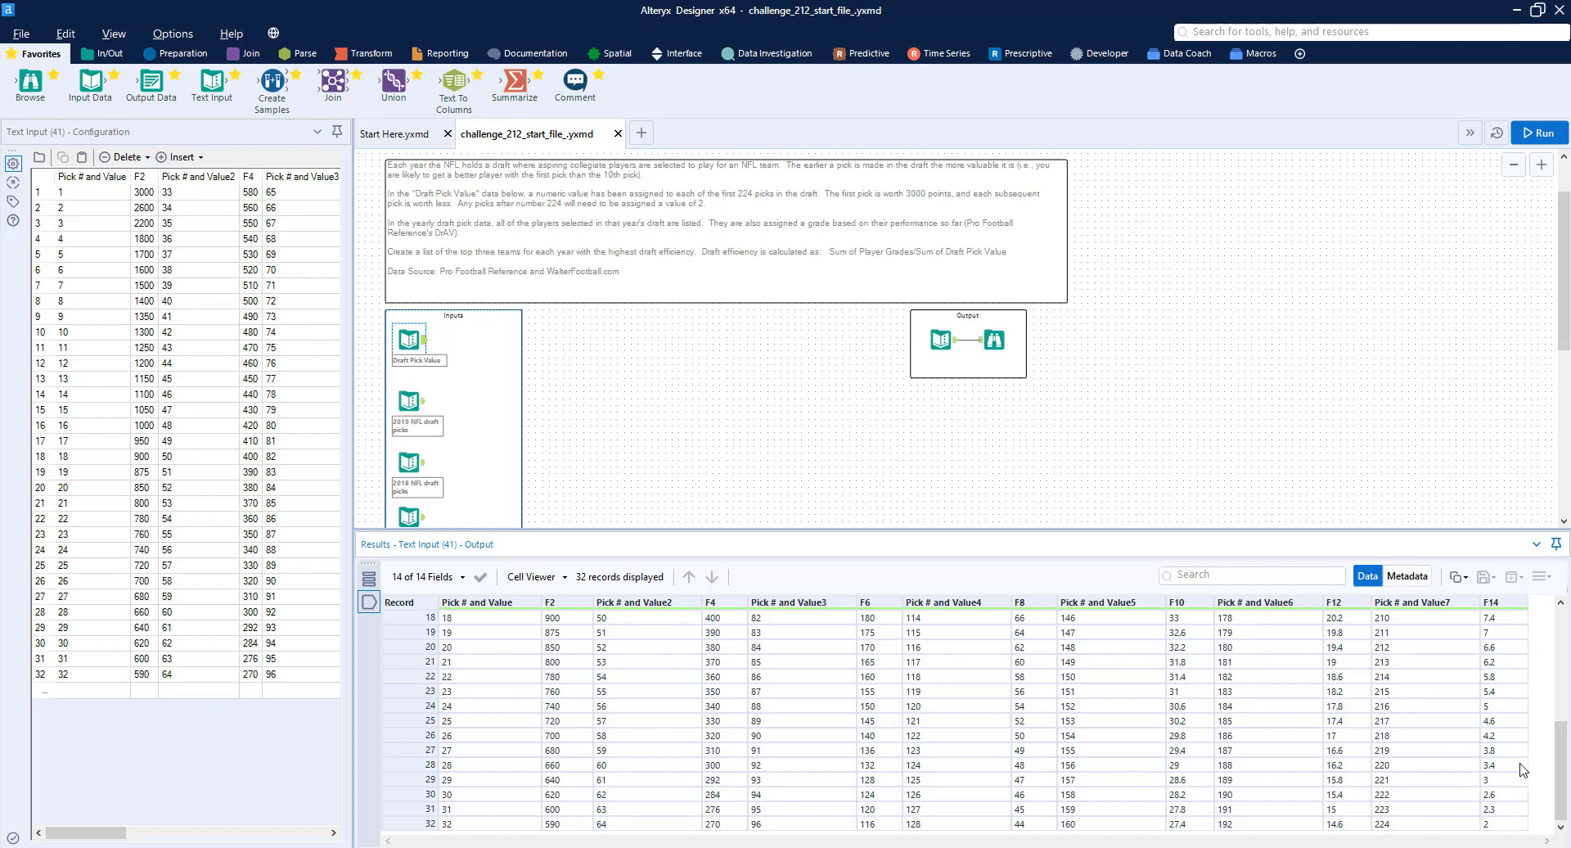
scroll(1426, 759, "up", 6)
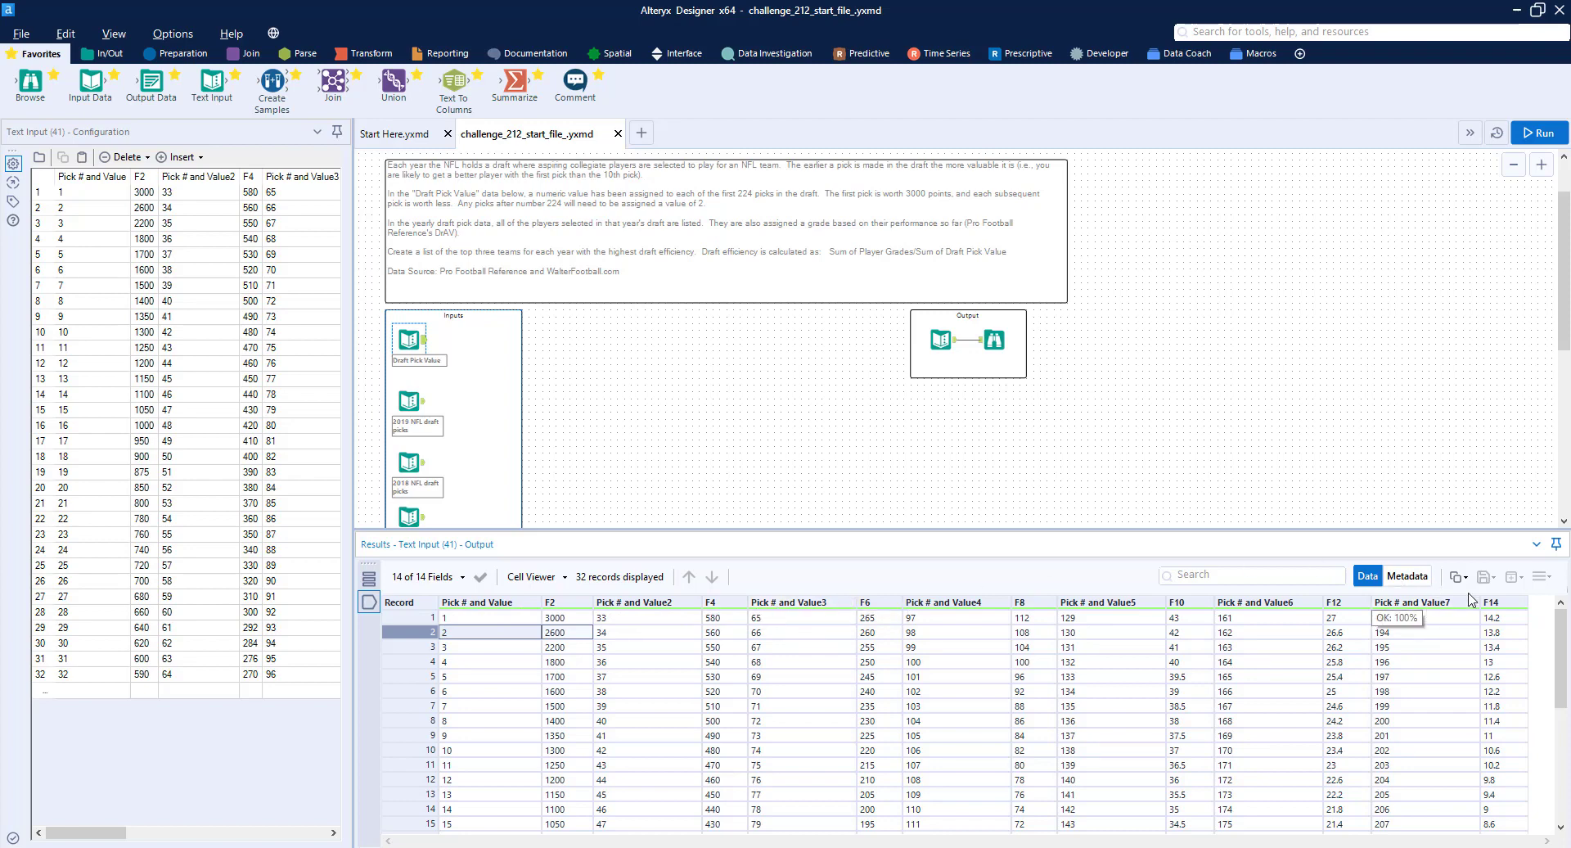
scroll(573, 442, "down", 3)
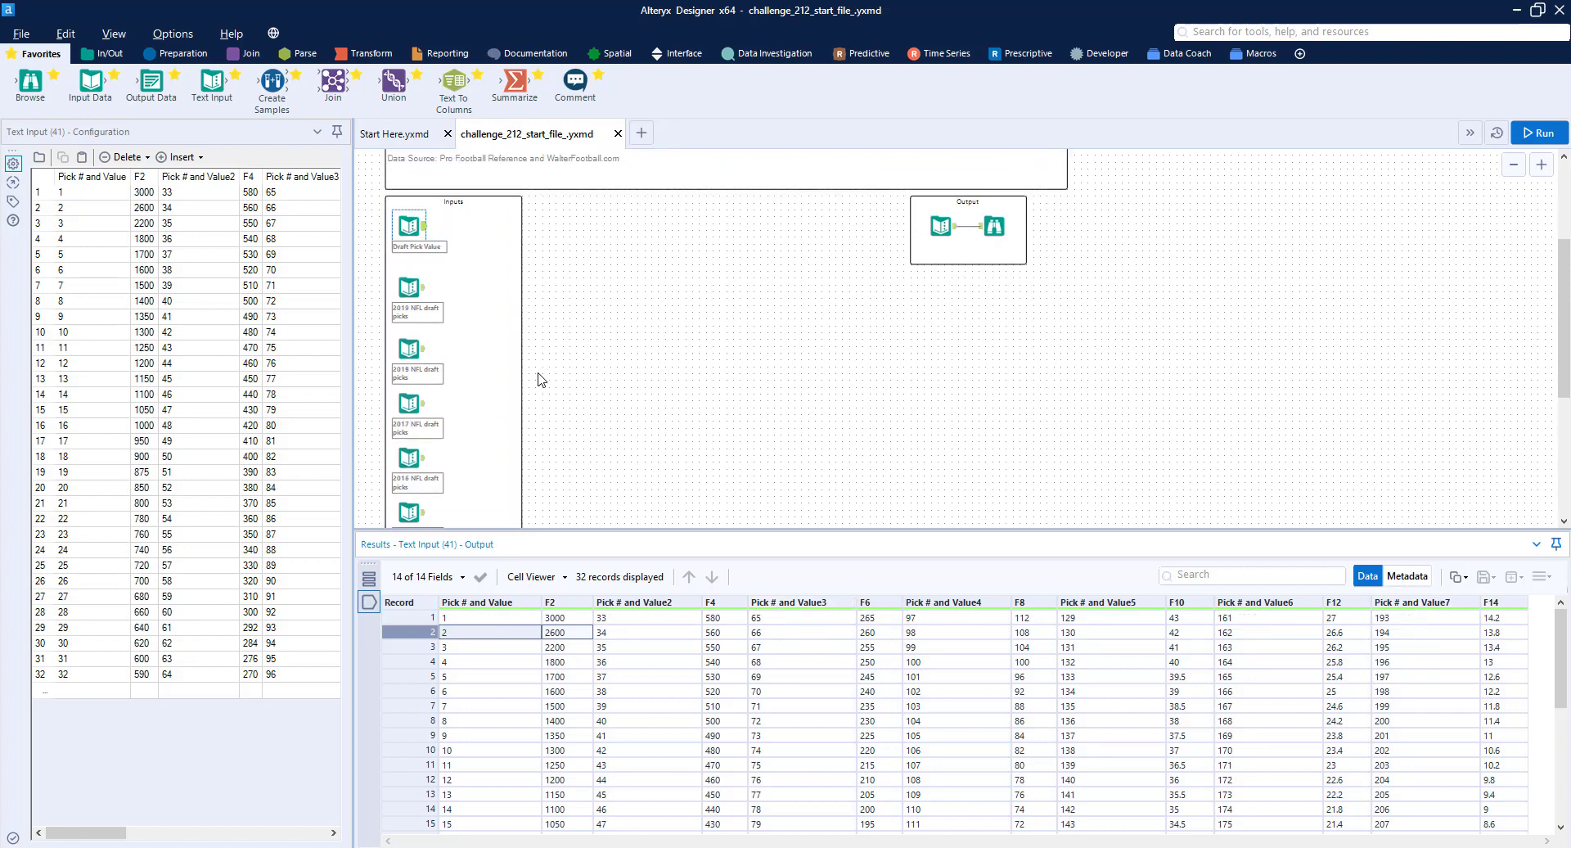
left_click(410, 250)
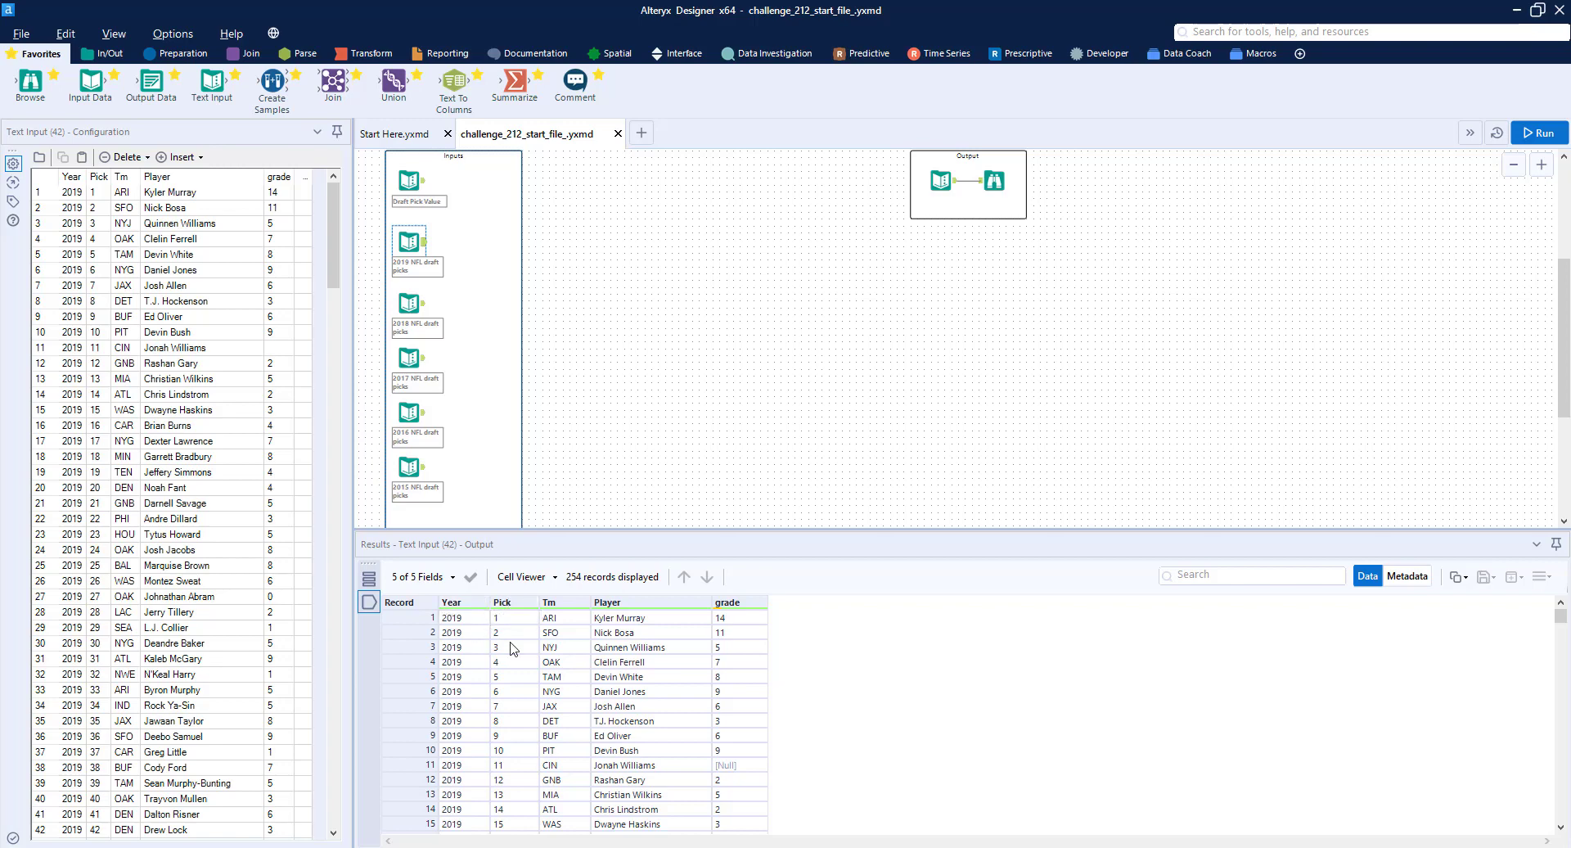
scroll(511, 639, "down", 20)
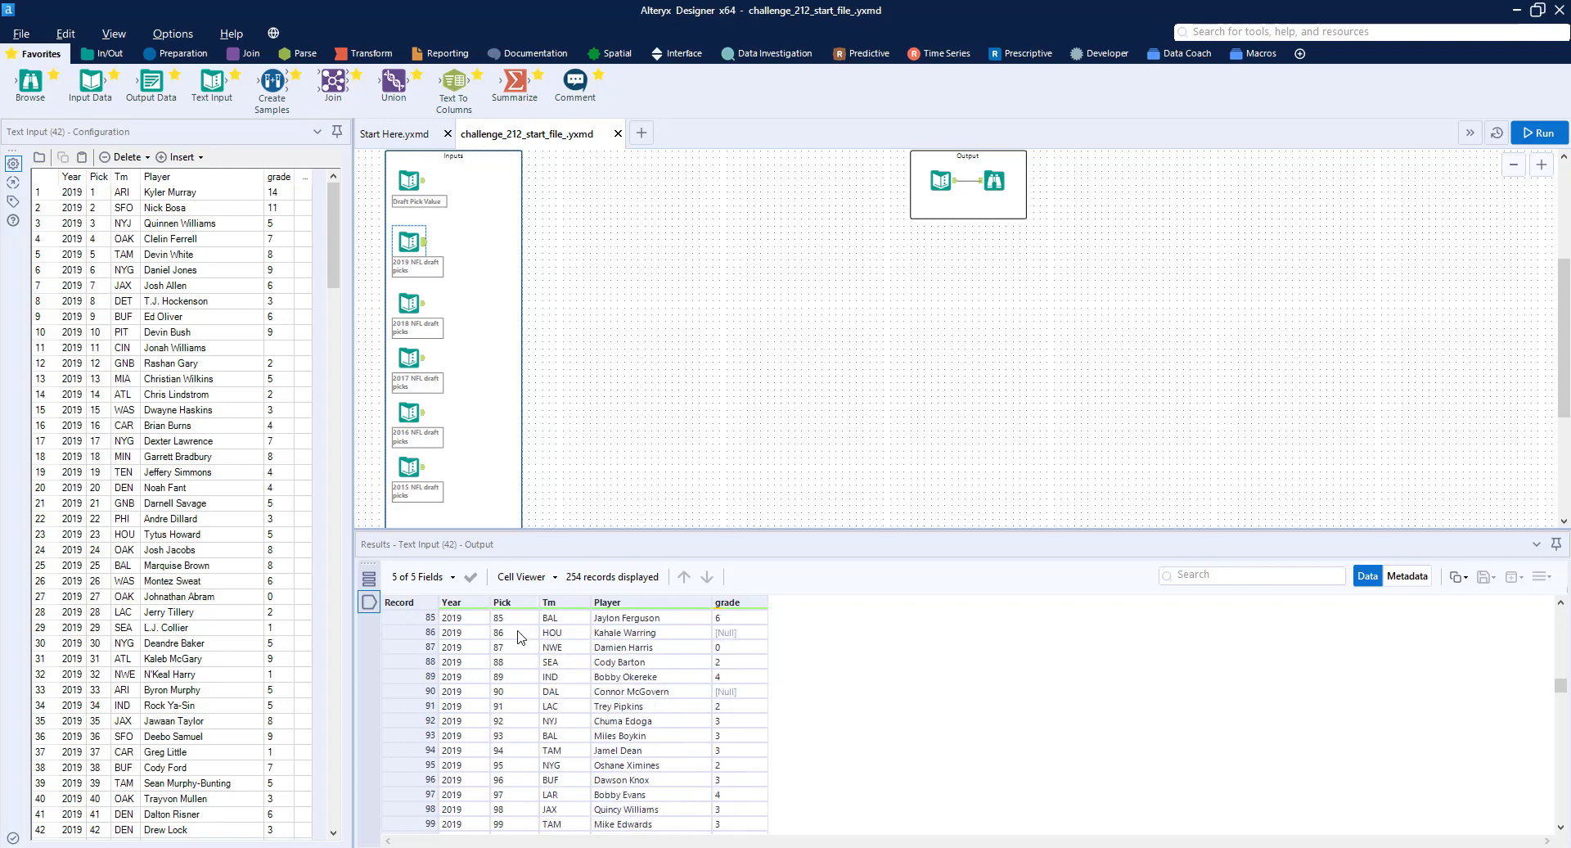
scroll(569, 626, "up", 20)
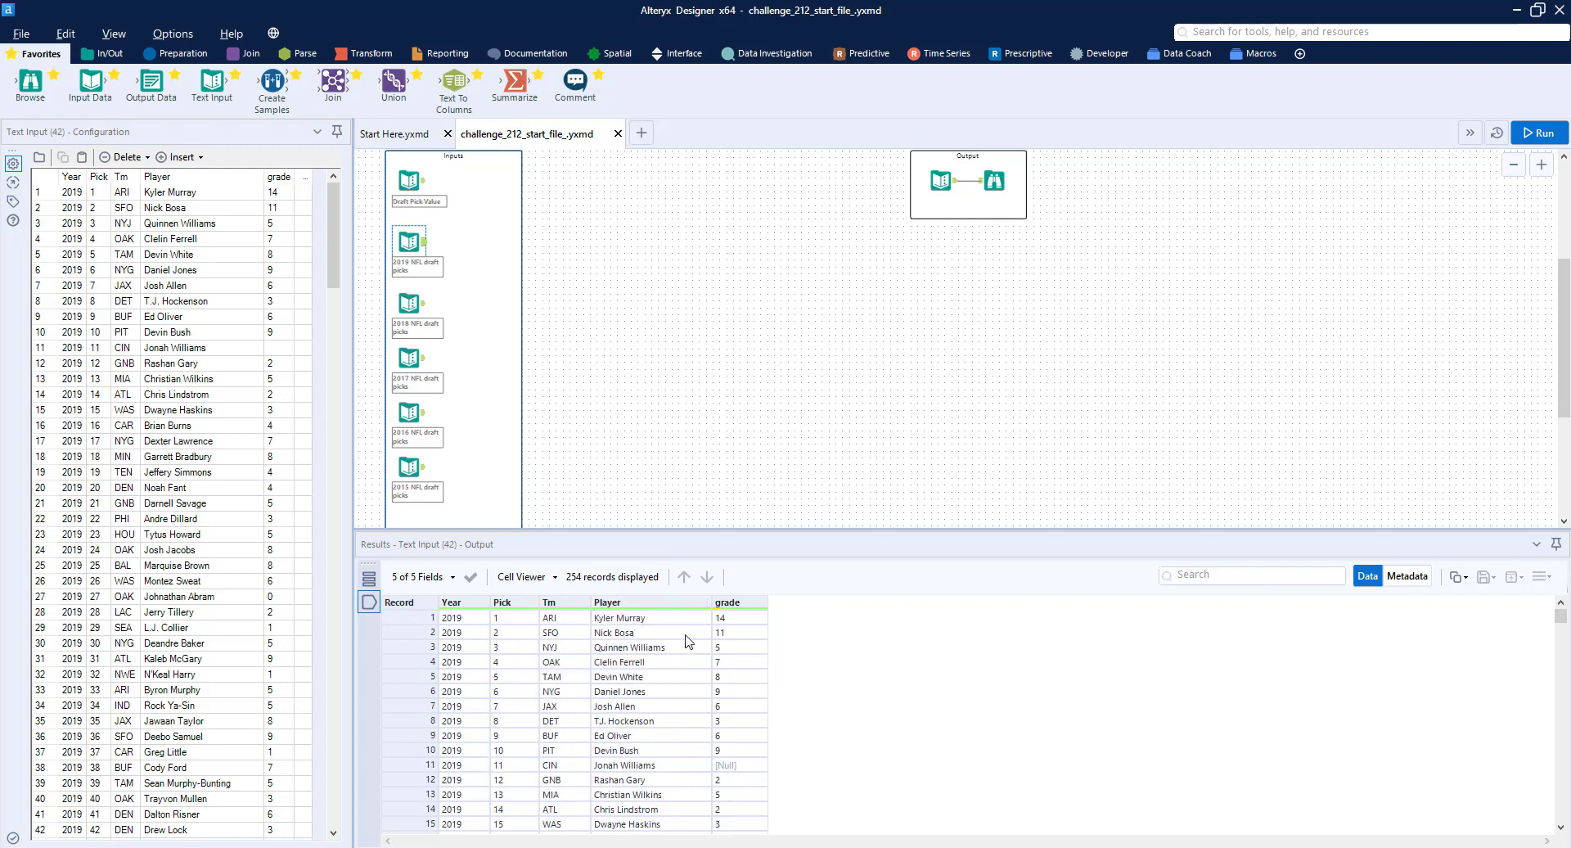
scroll(769, 380, "up", 3)
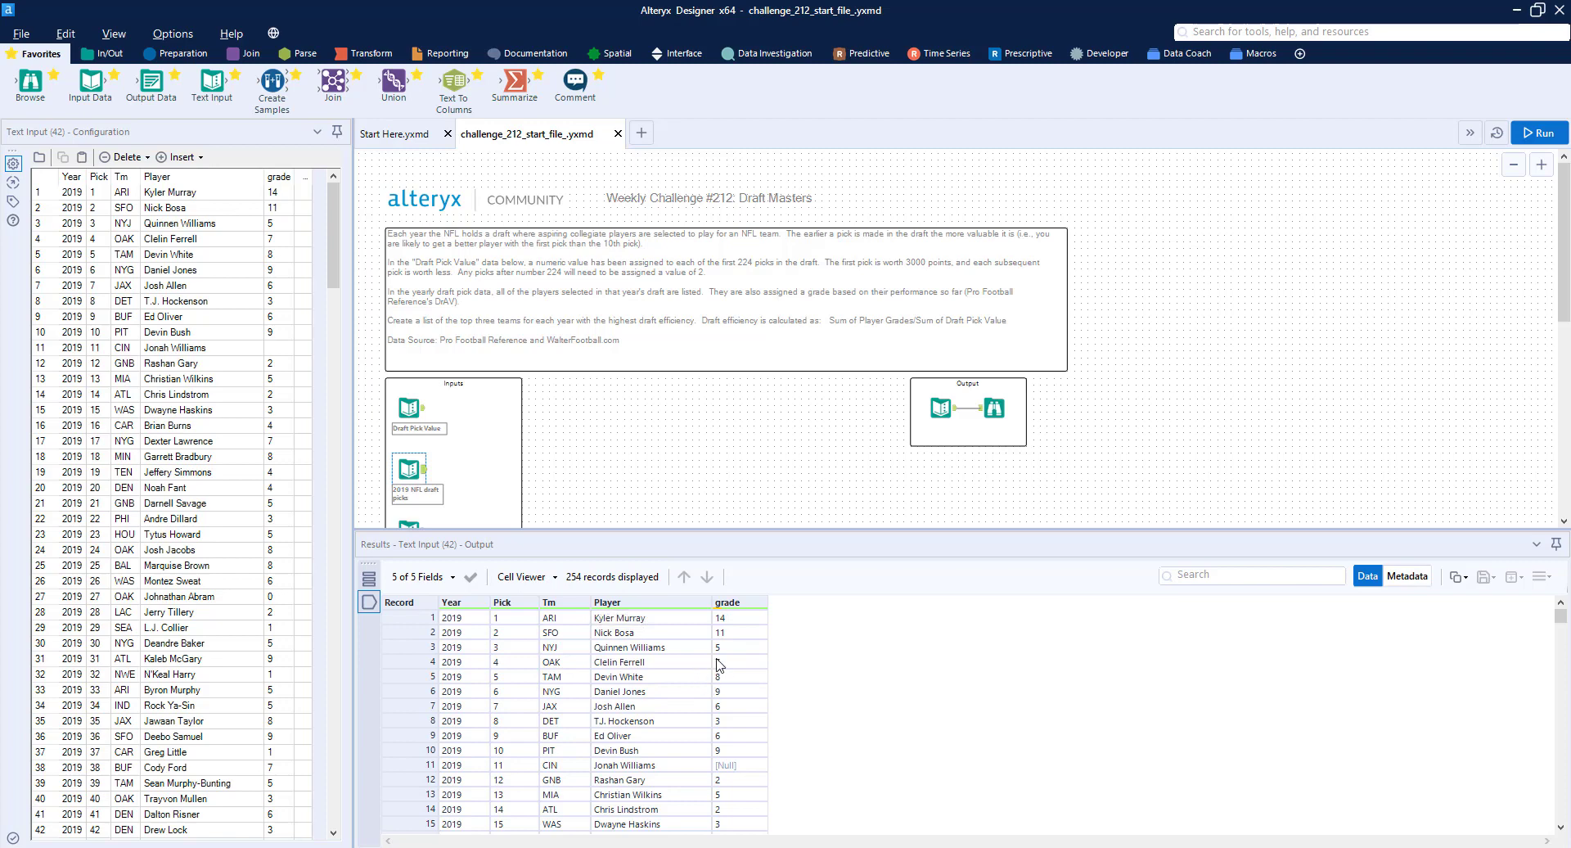
left_click(997, 407)
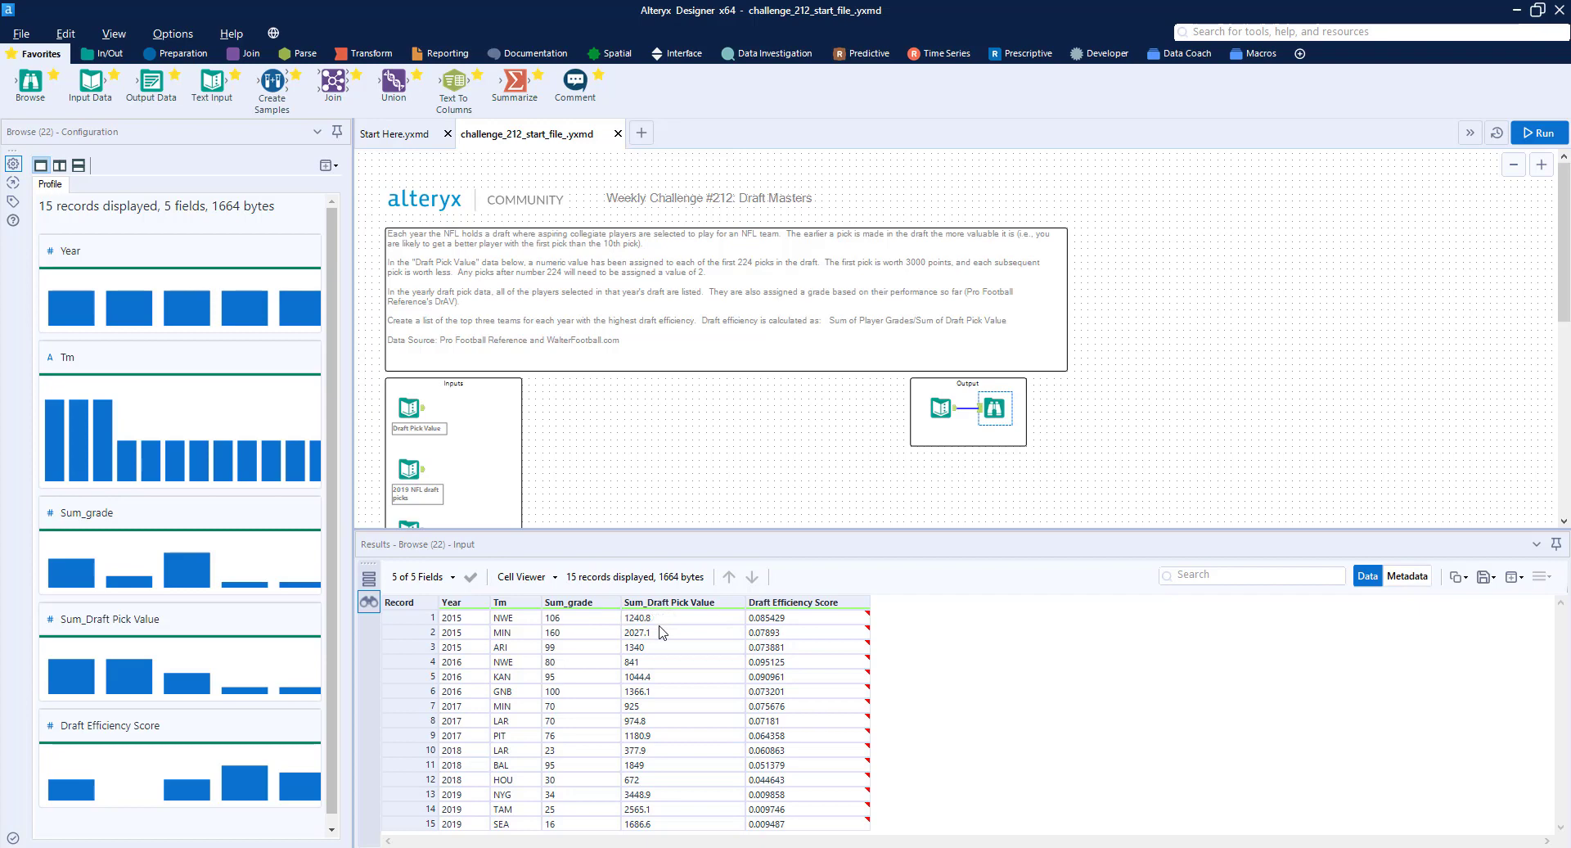
scroll(554, 495, "down", 3)
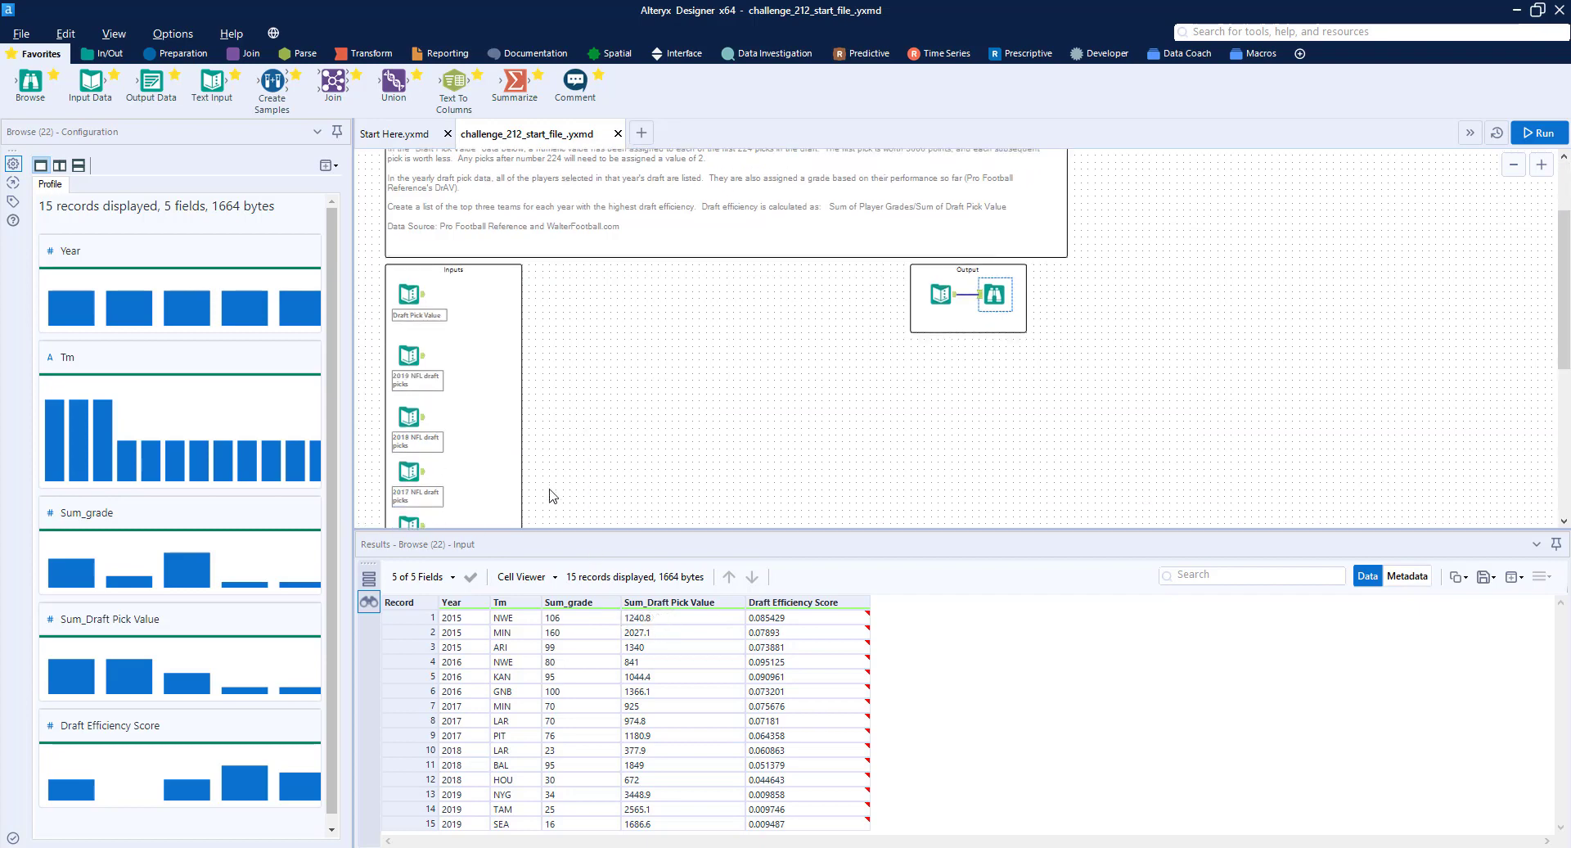
- Add an Arrange tool fed by the Draft Pick Value input
left_click(421, 303)
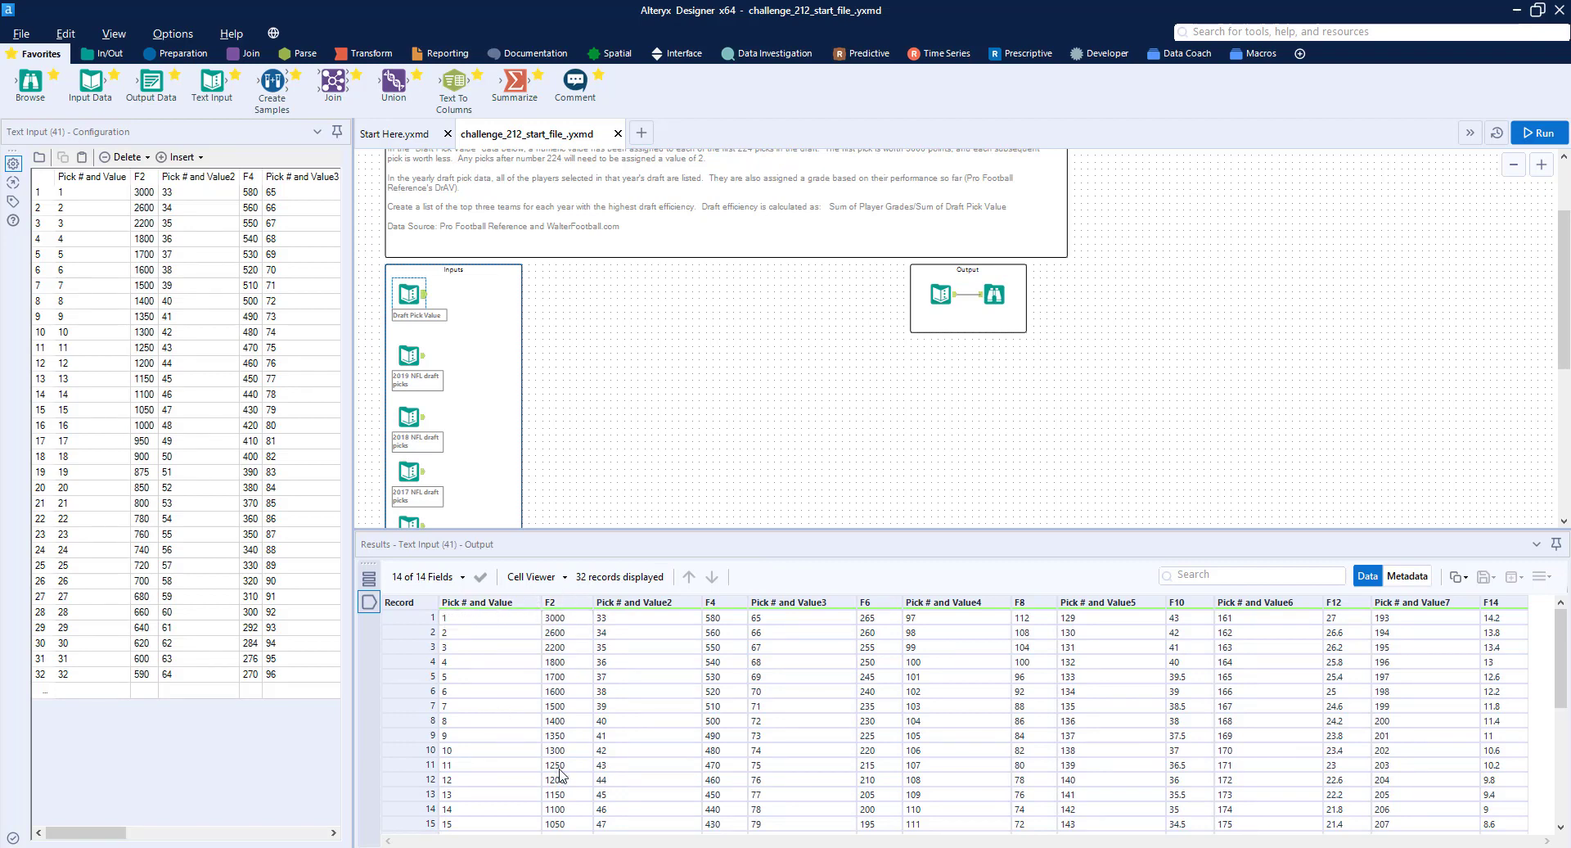
left_click(368, 56)
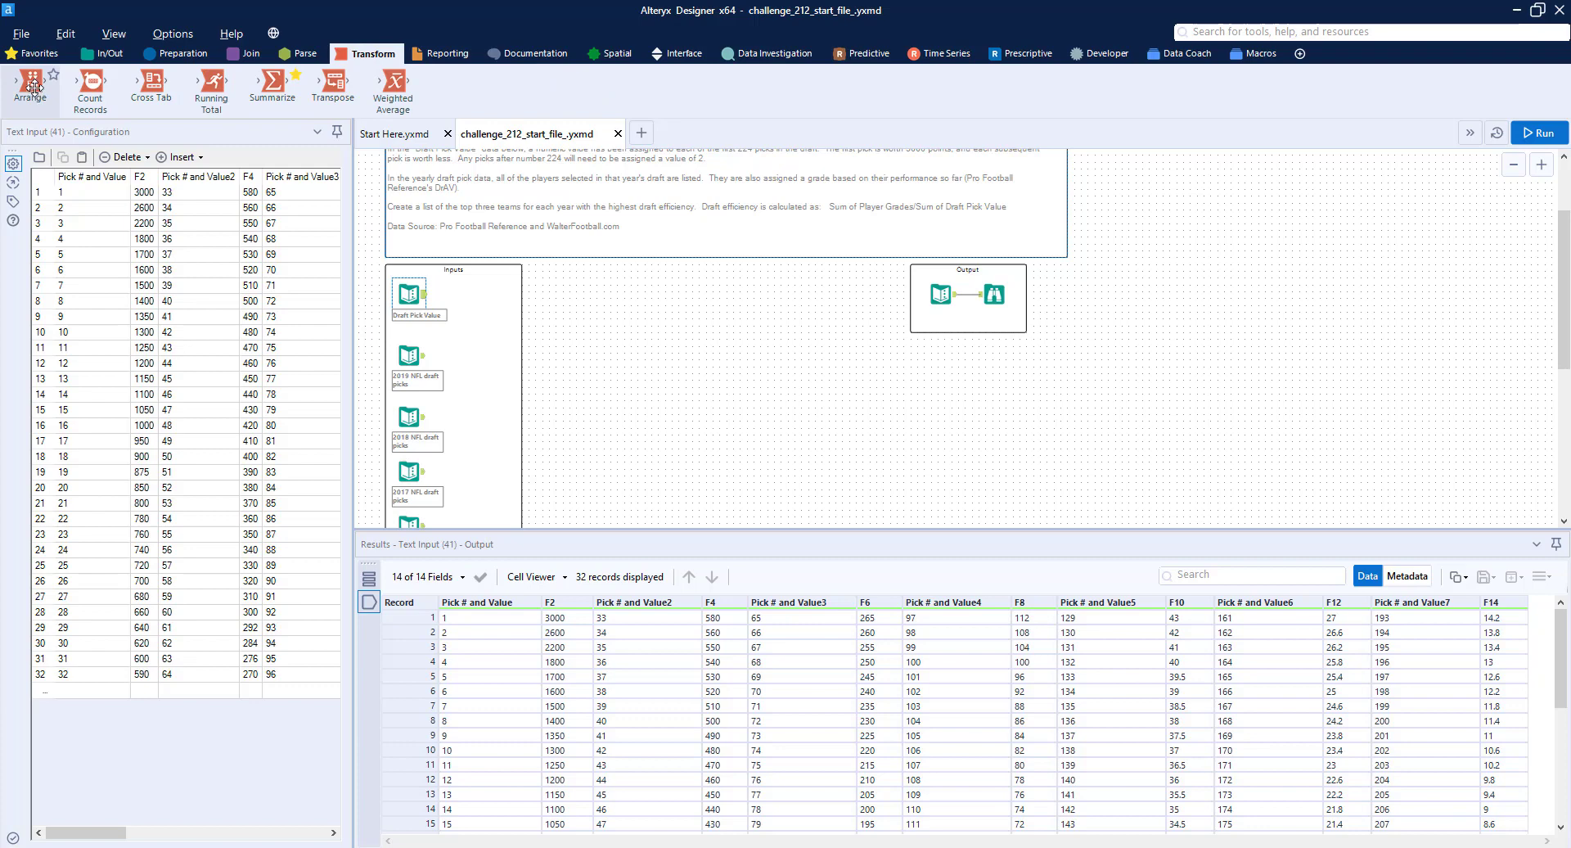
left_click_drag(31, 85, 497, 295)
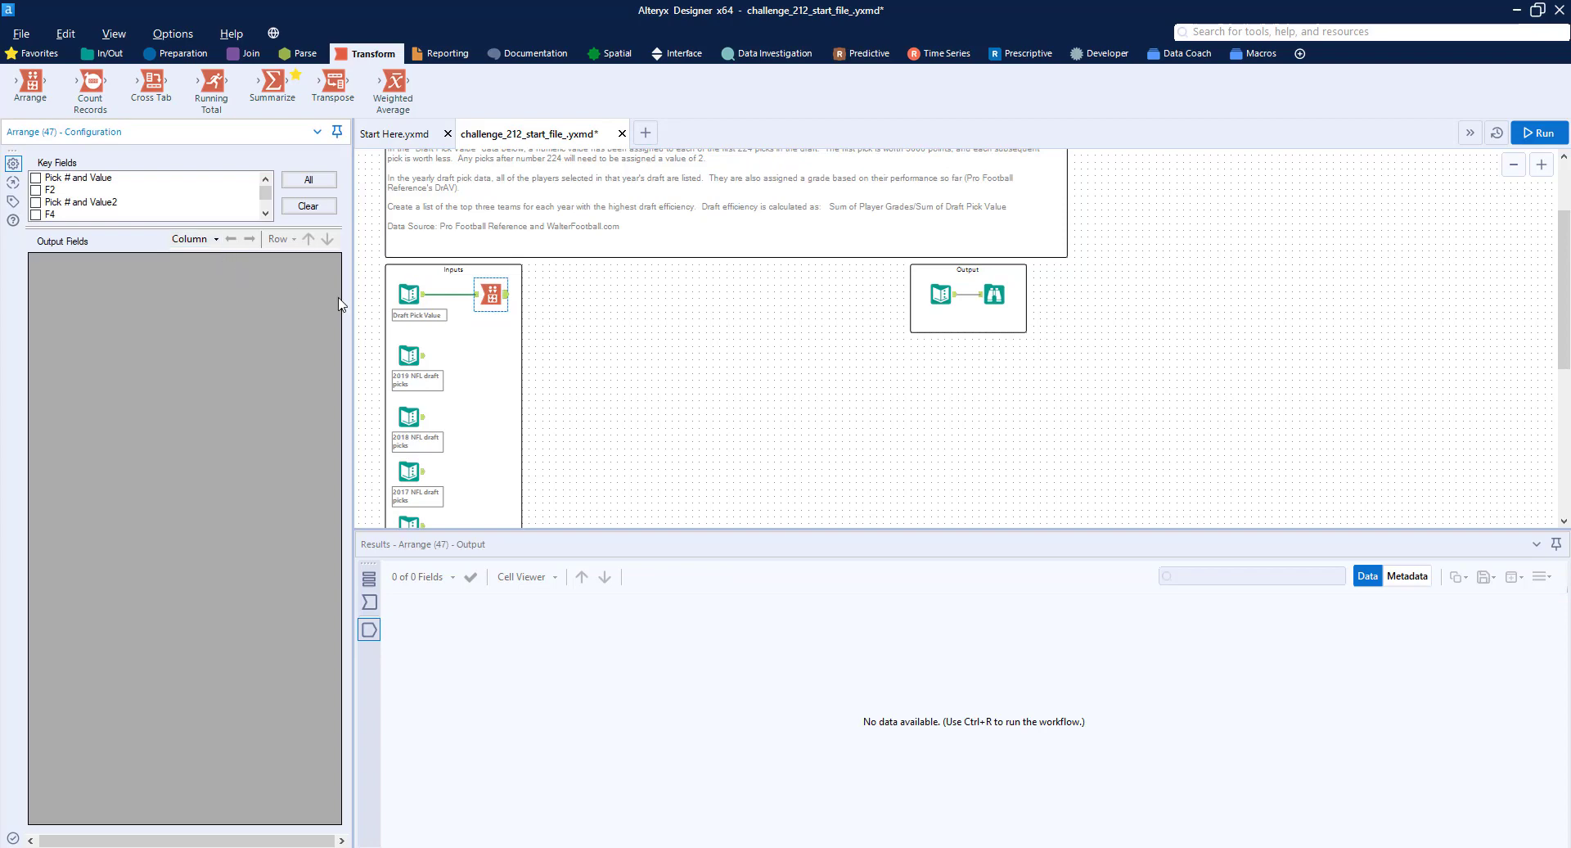
- Add an output column named Pick to the Arrange tool, using the fields Pick # and Value through Pick # and Value7
left_click(212, 242)
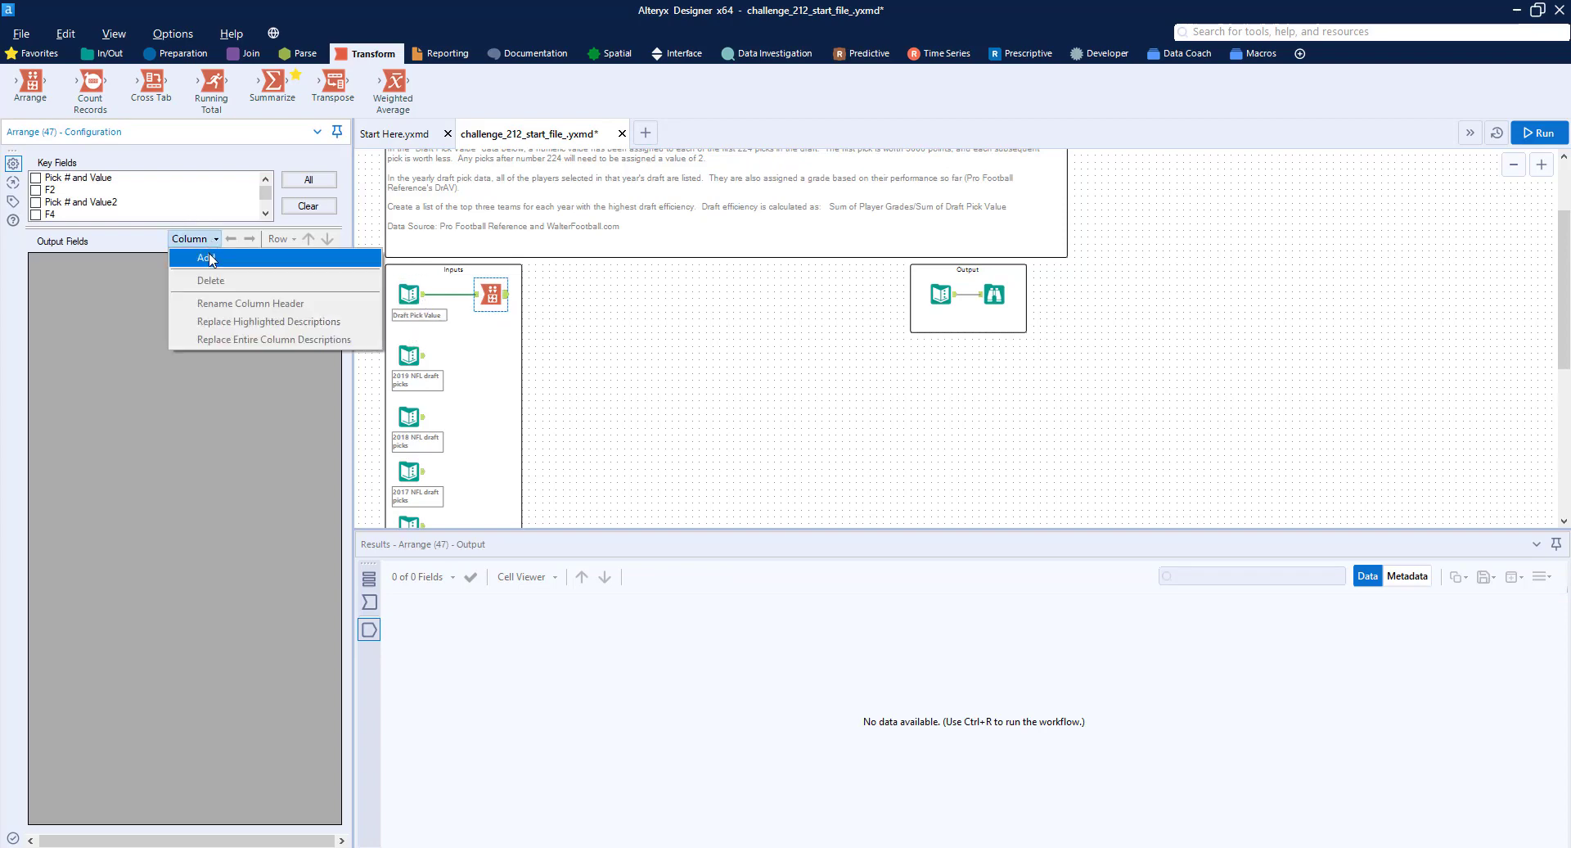
left_click(207, 257)
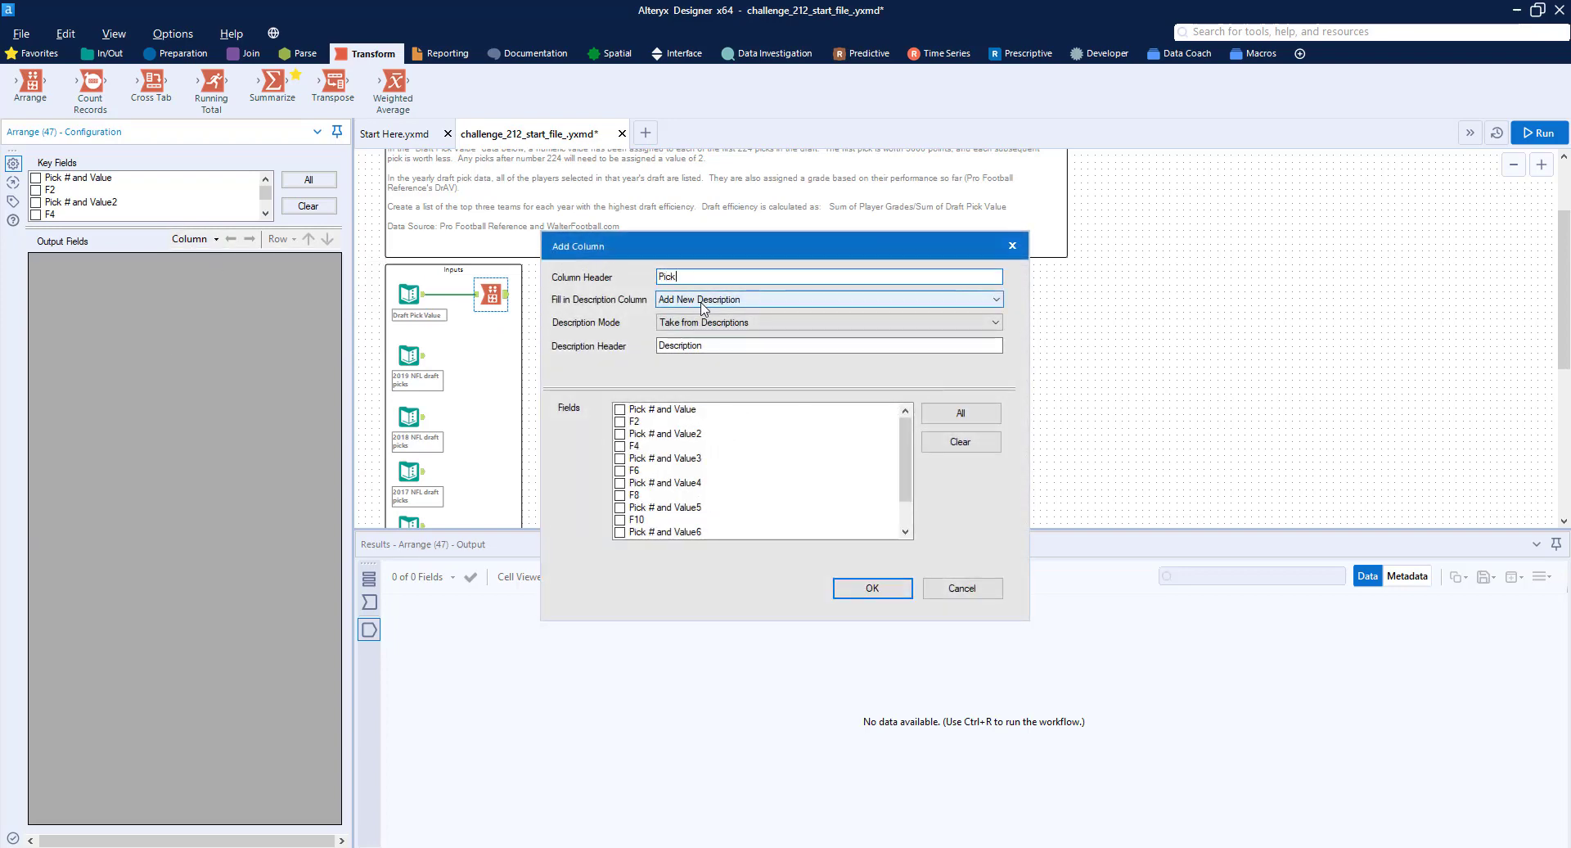
left_click(624, 410)
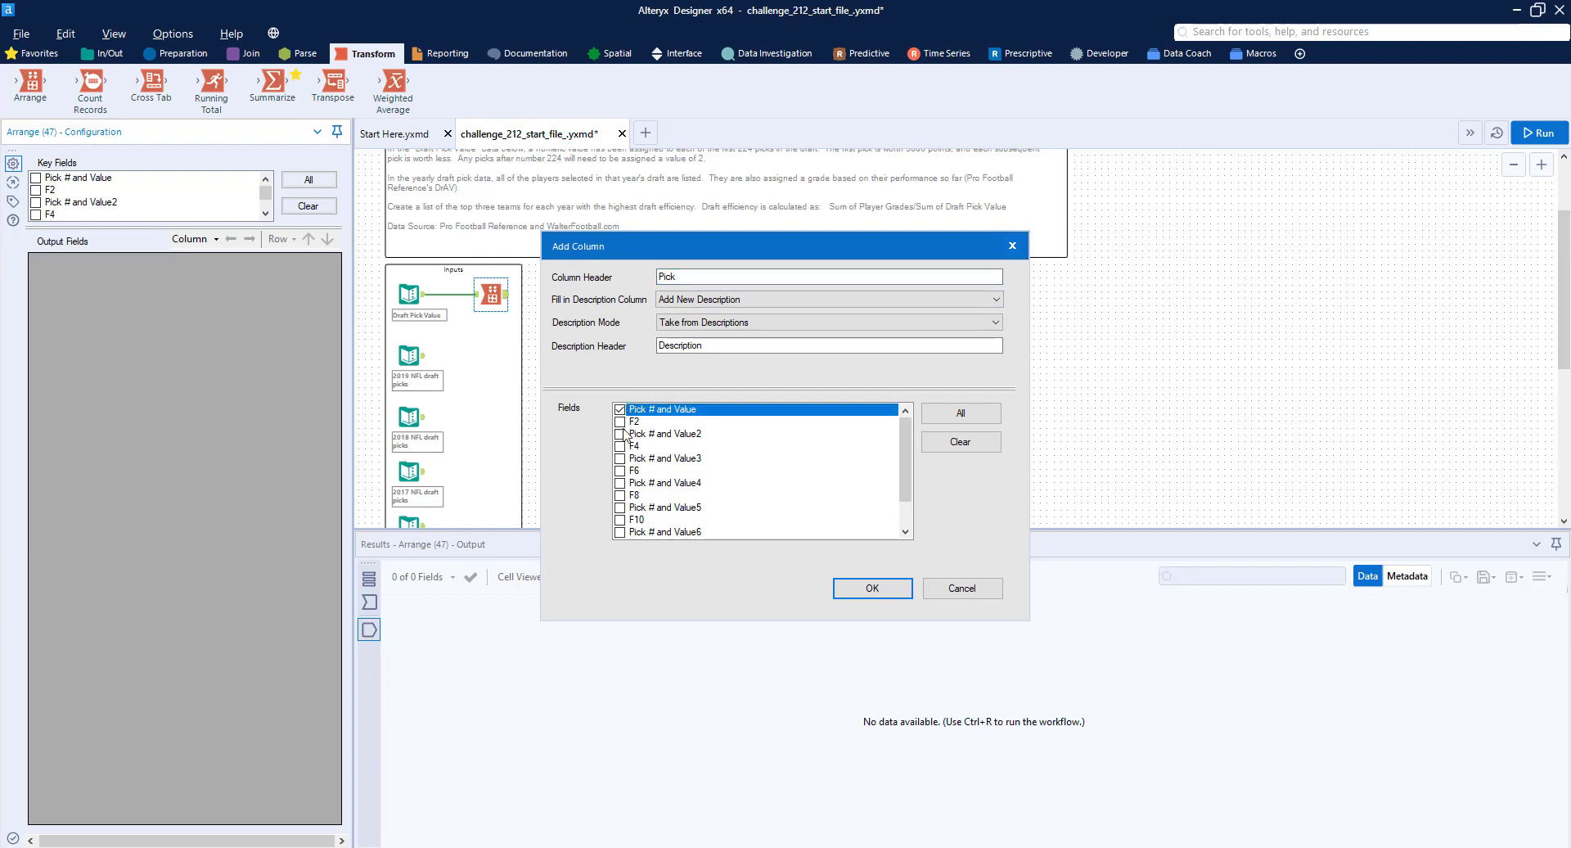
left_click(623, 434)
left_click(622, 459)
left_click(622, 484)
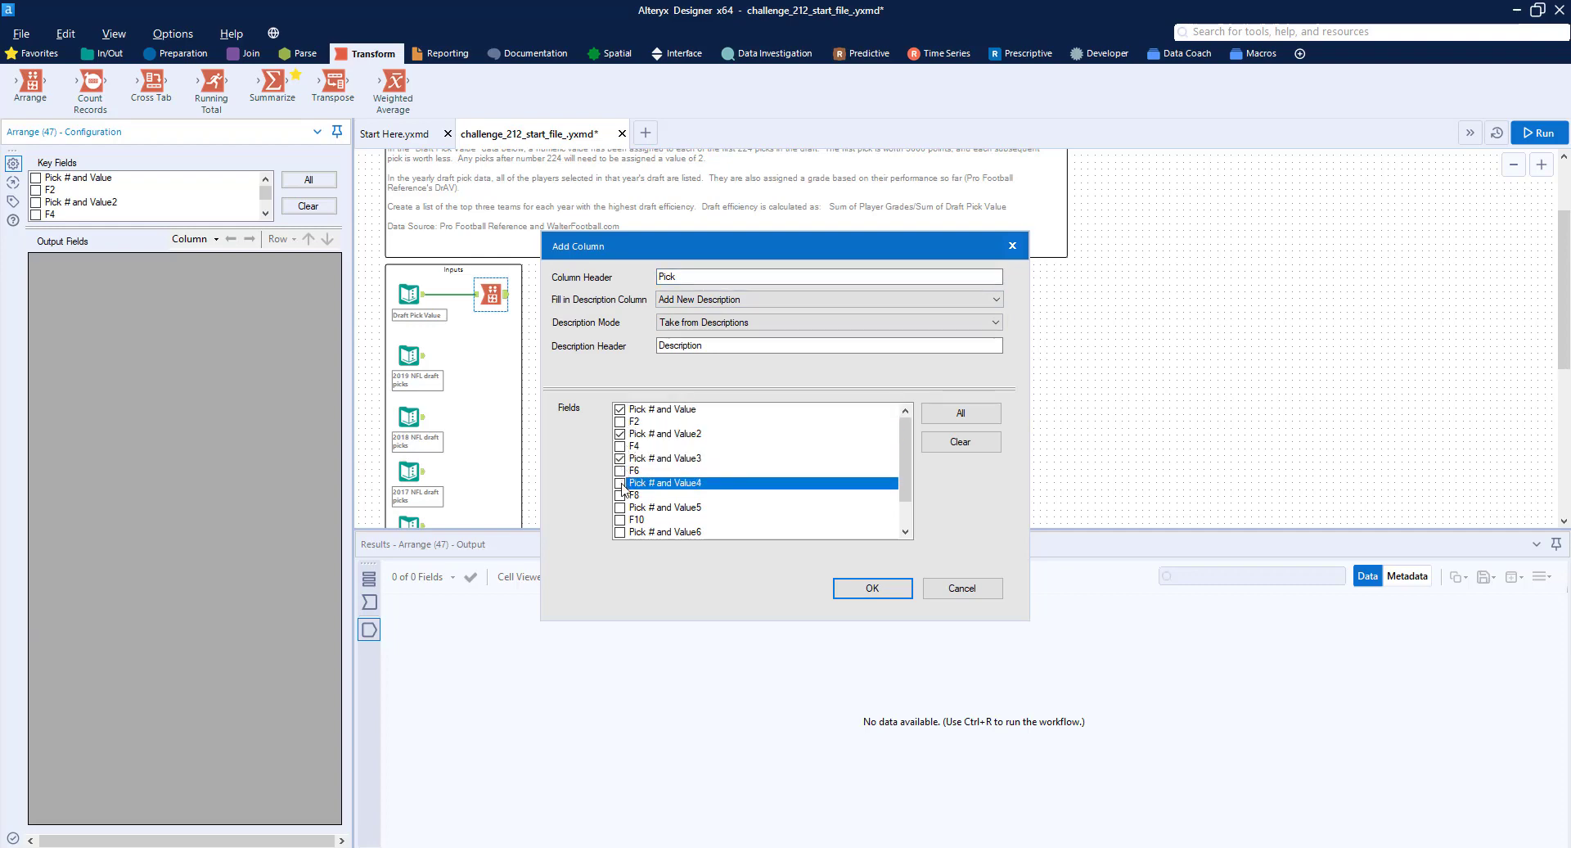
left_click(620, 508)
left_click(620, 532)
scroll(620, 529, "down", 1)
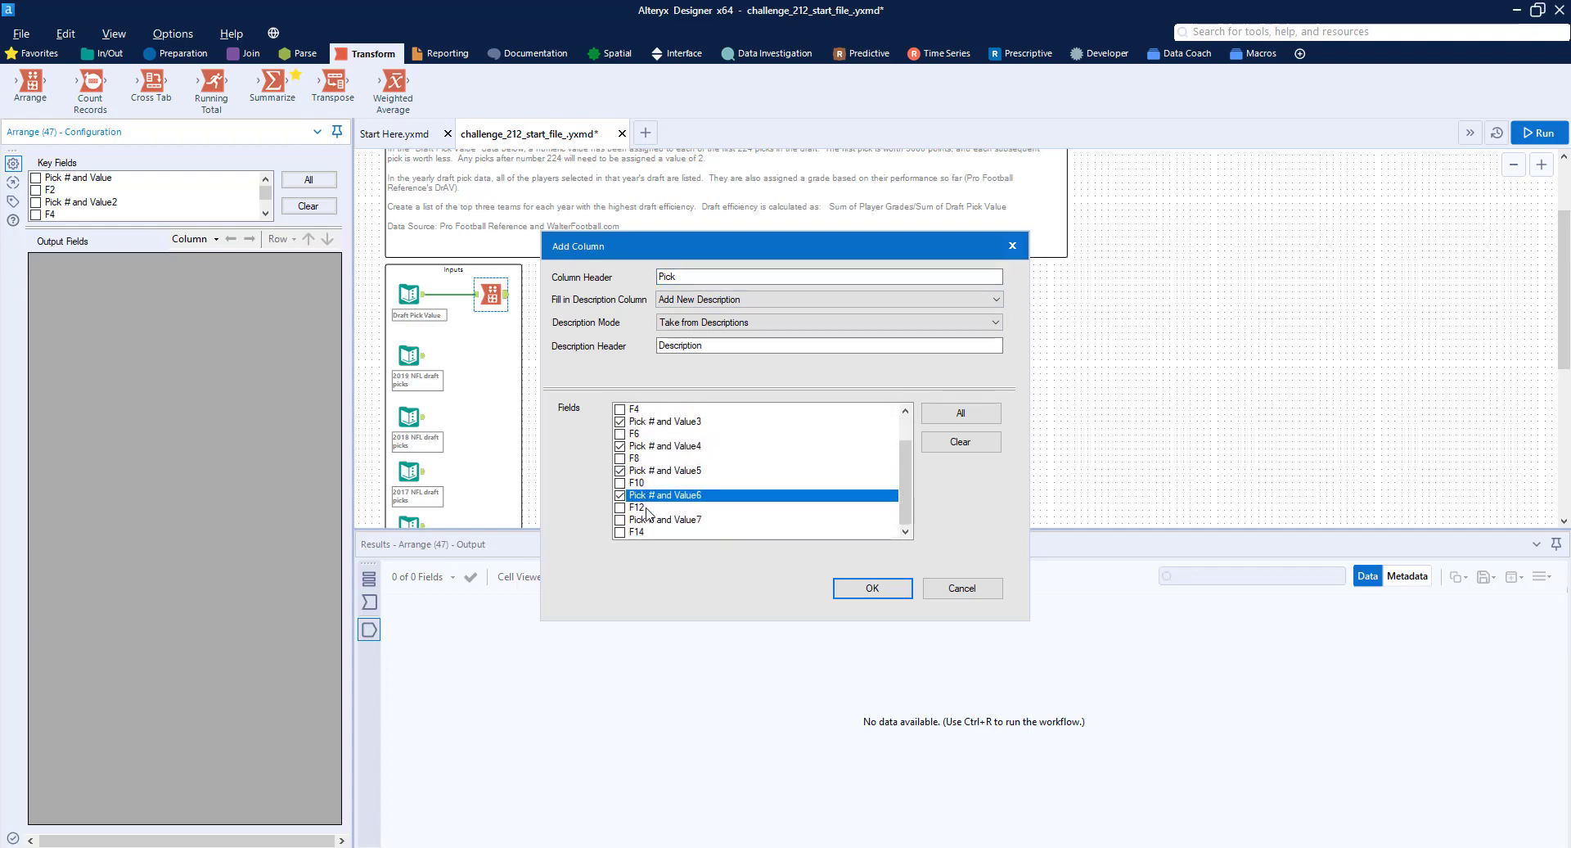
left_click(620, 520)
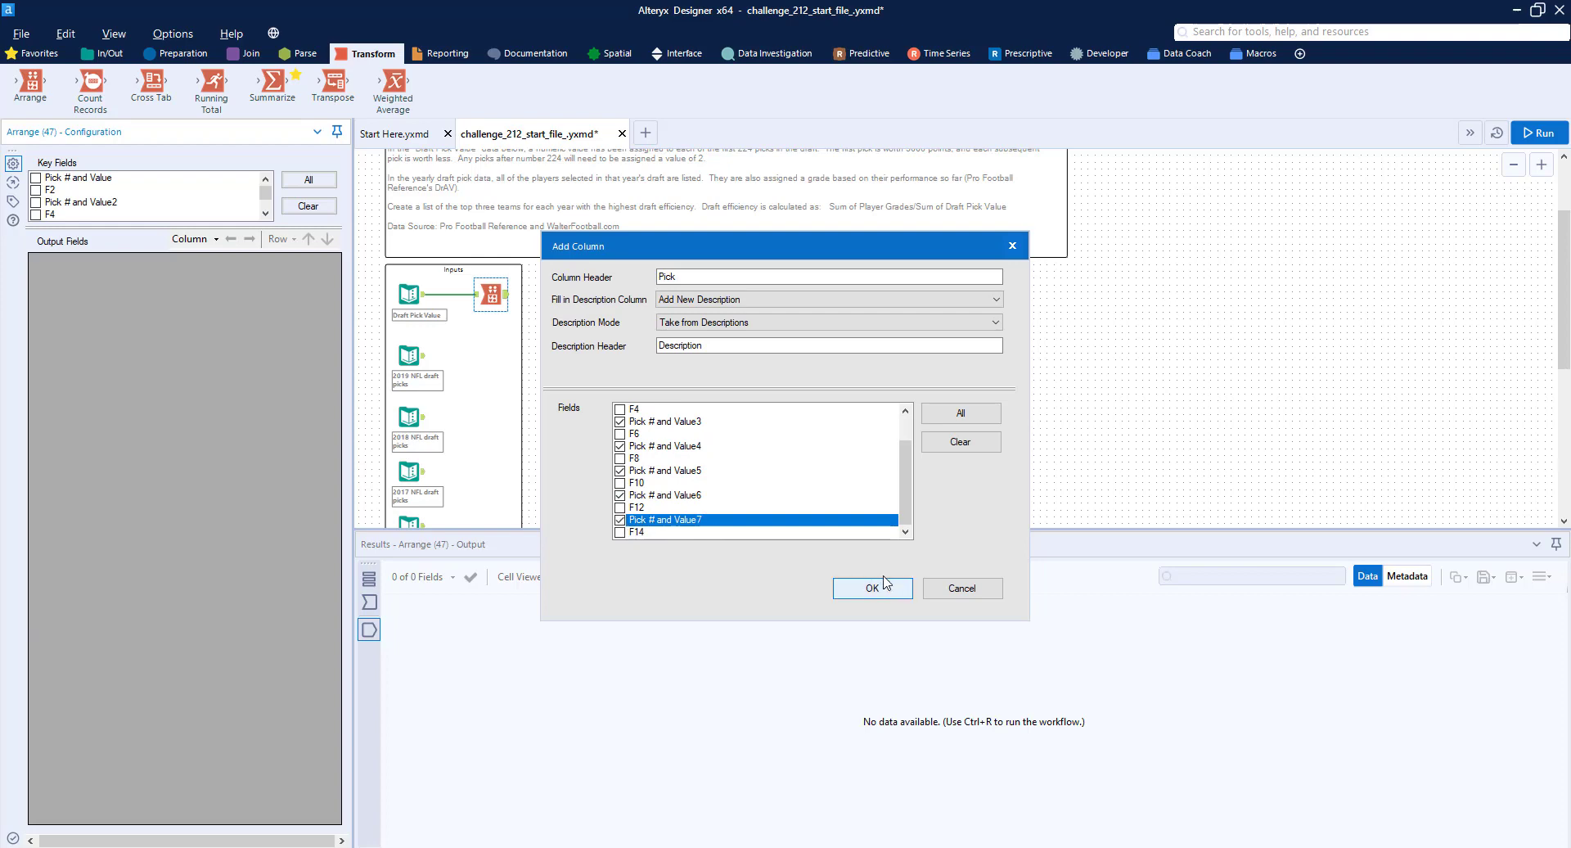
left_click(852, 591)
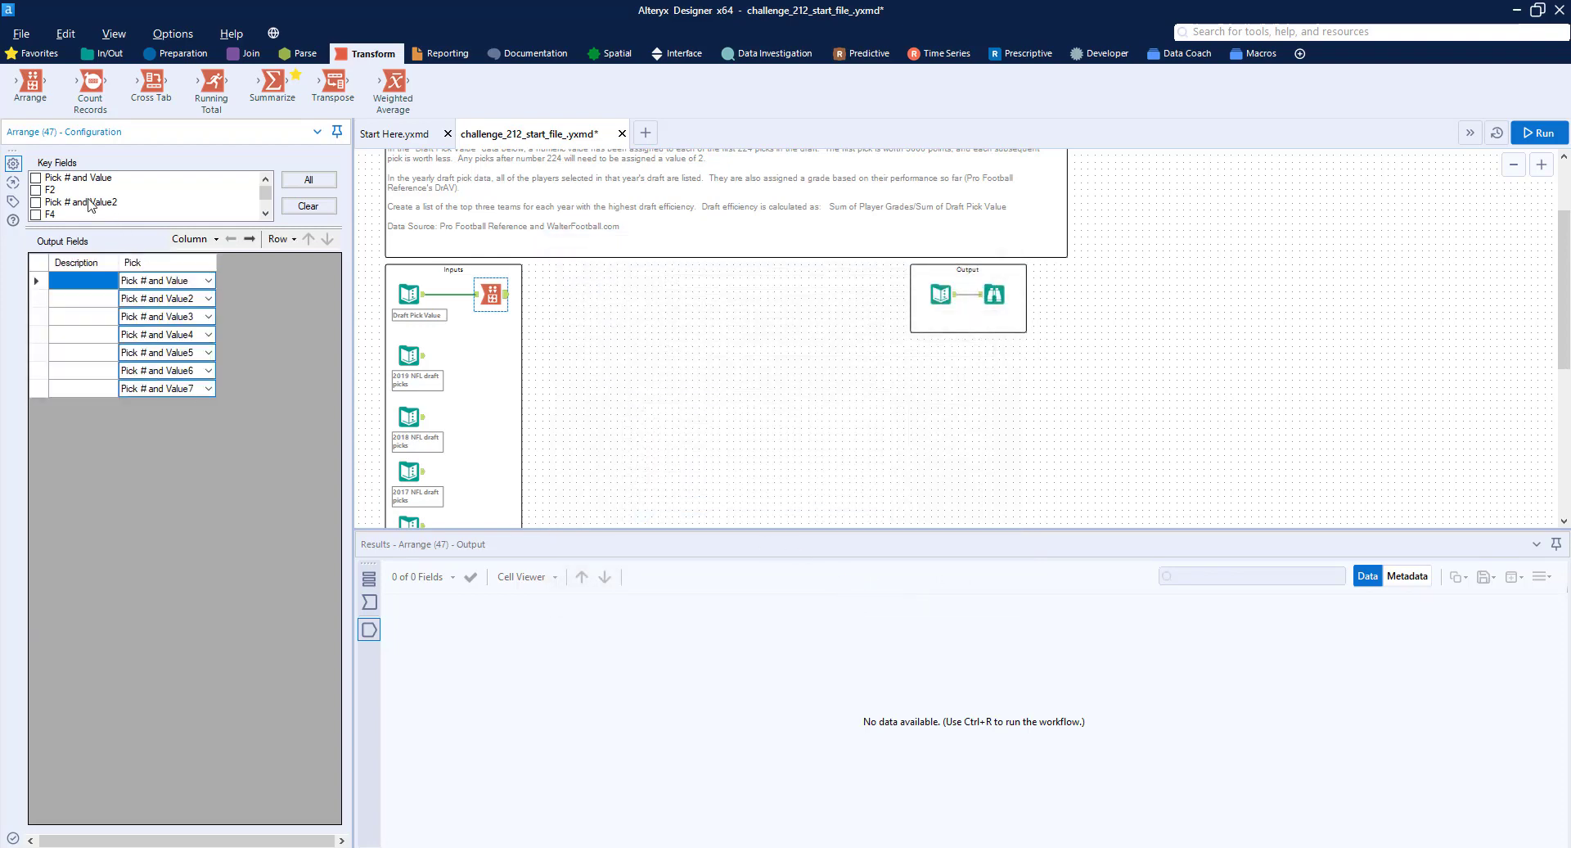
- Add an output column named Value with the description column set to [None], using fields F2, F4, F6, F8, F10, F12 and F14
left_click(194, 238)
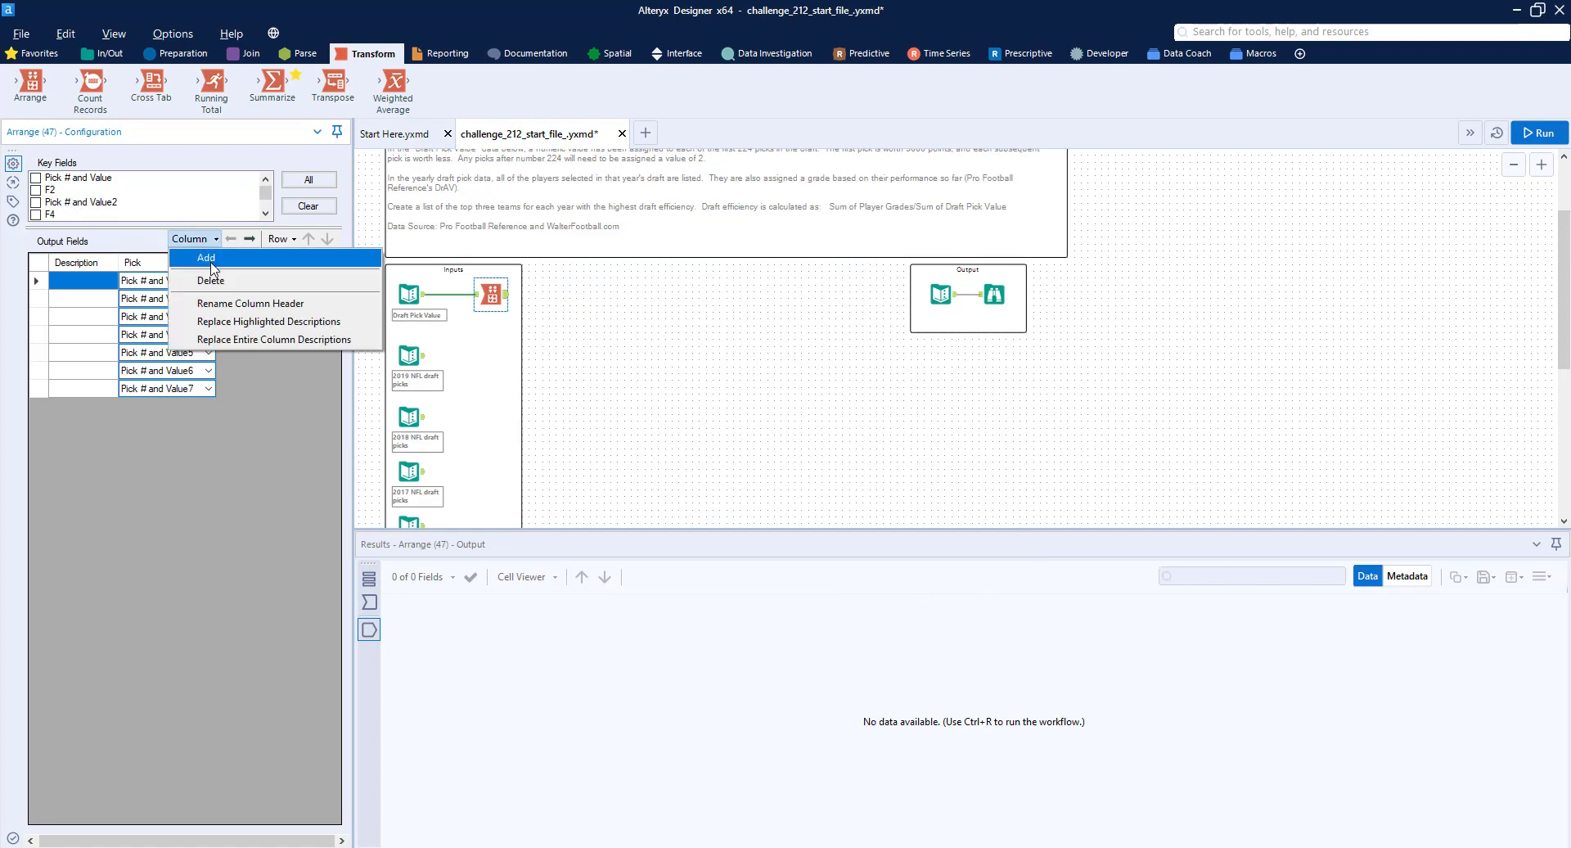
left_click(196, 251)
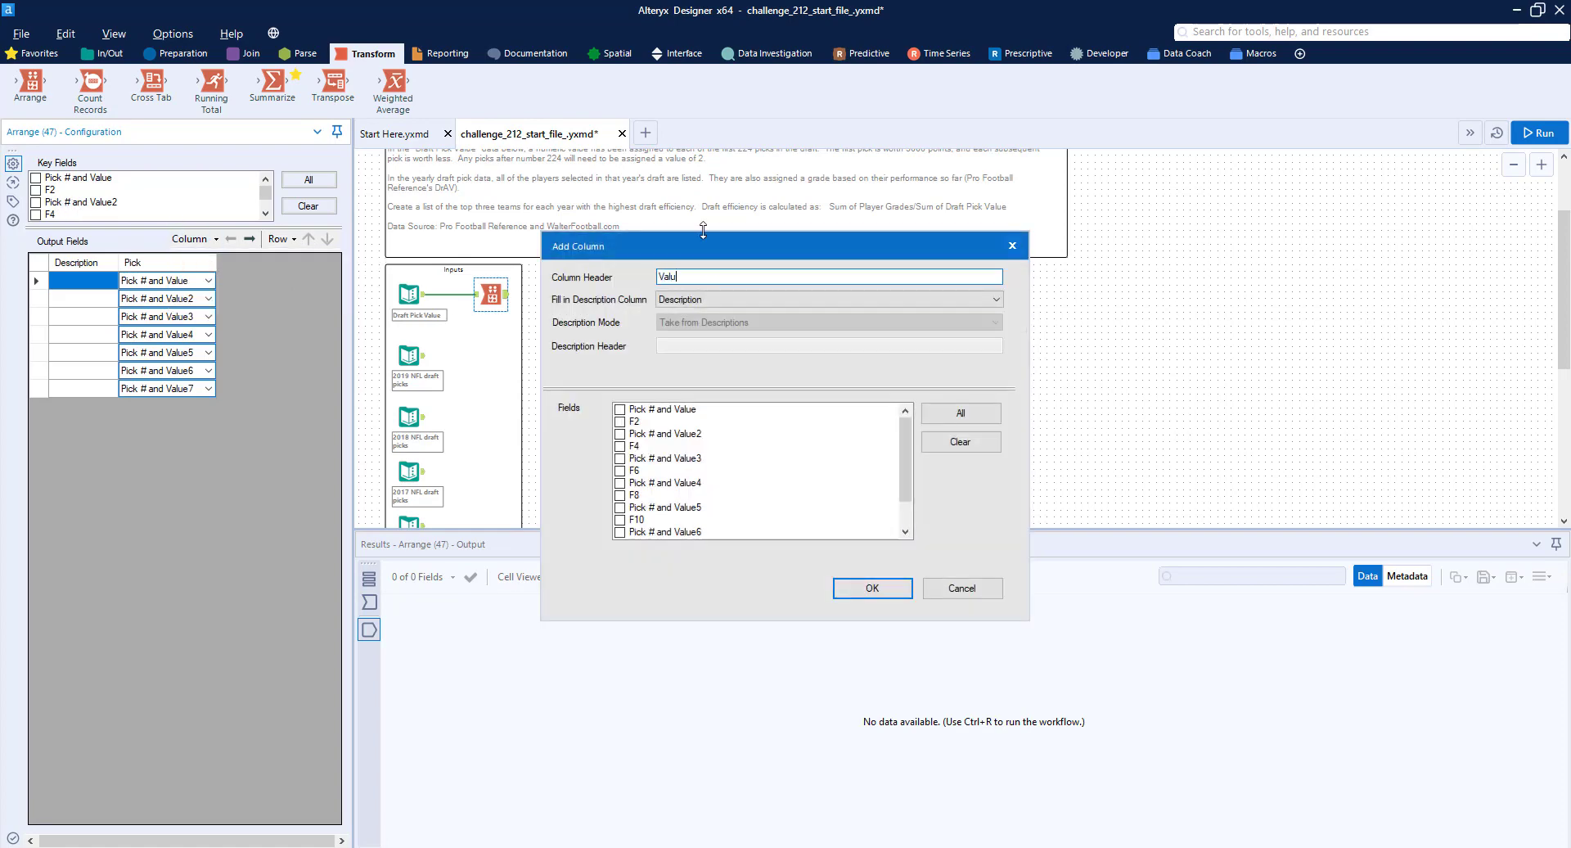
left_click(722, 299)
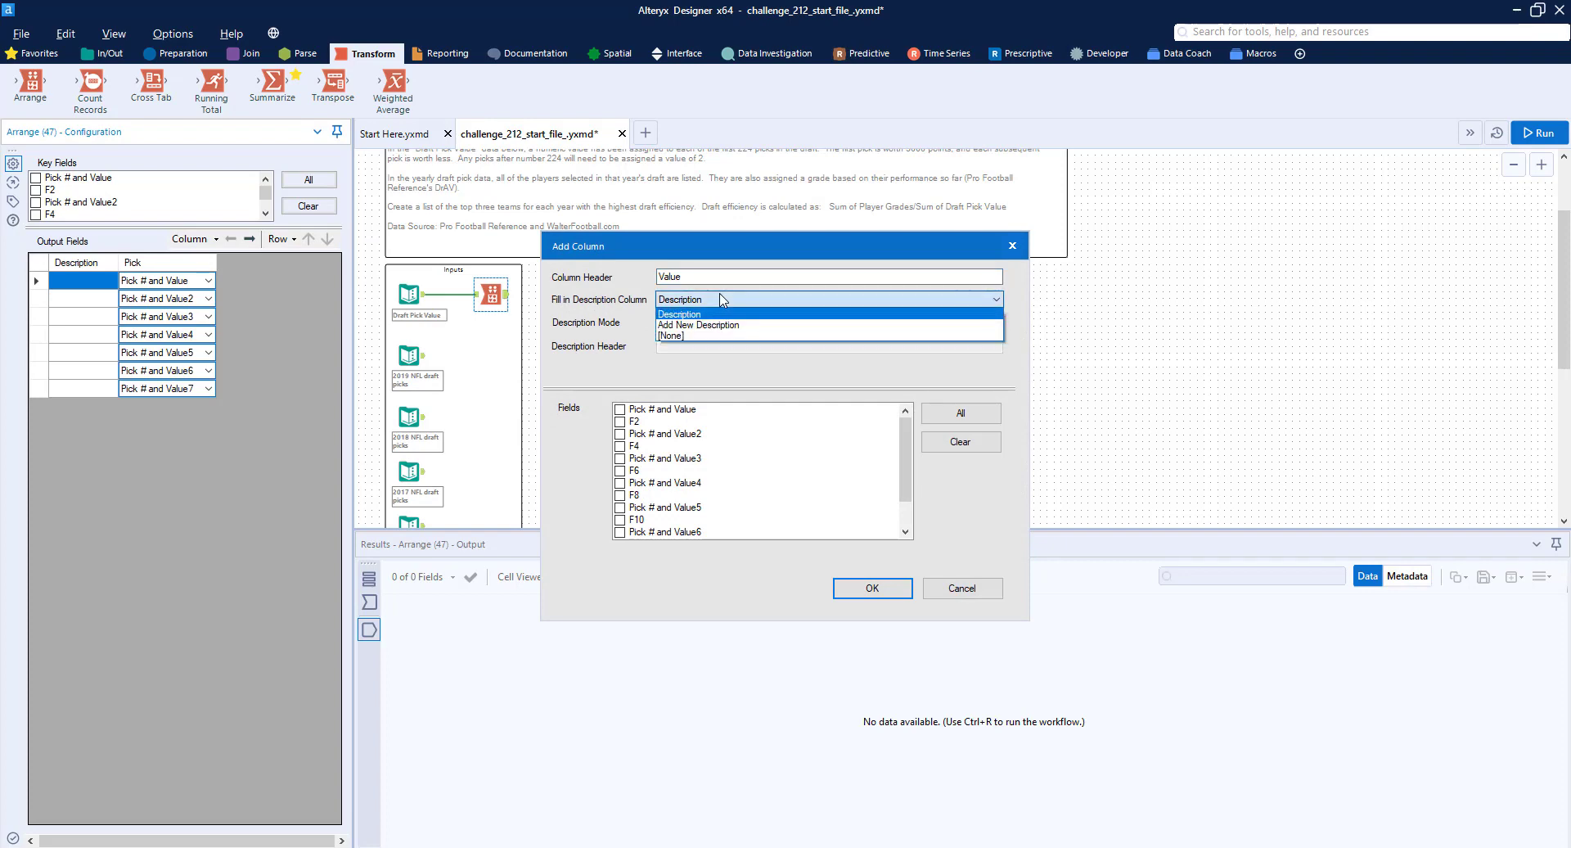
left_click(670, 336)
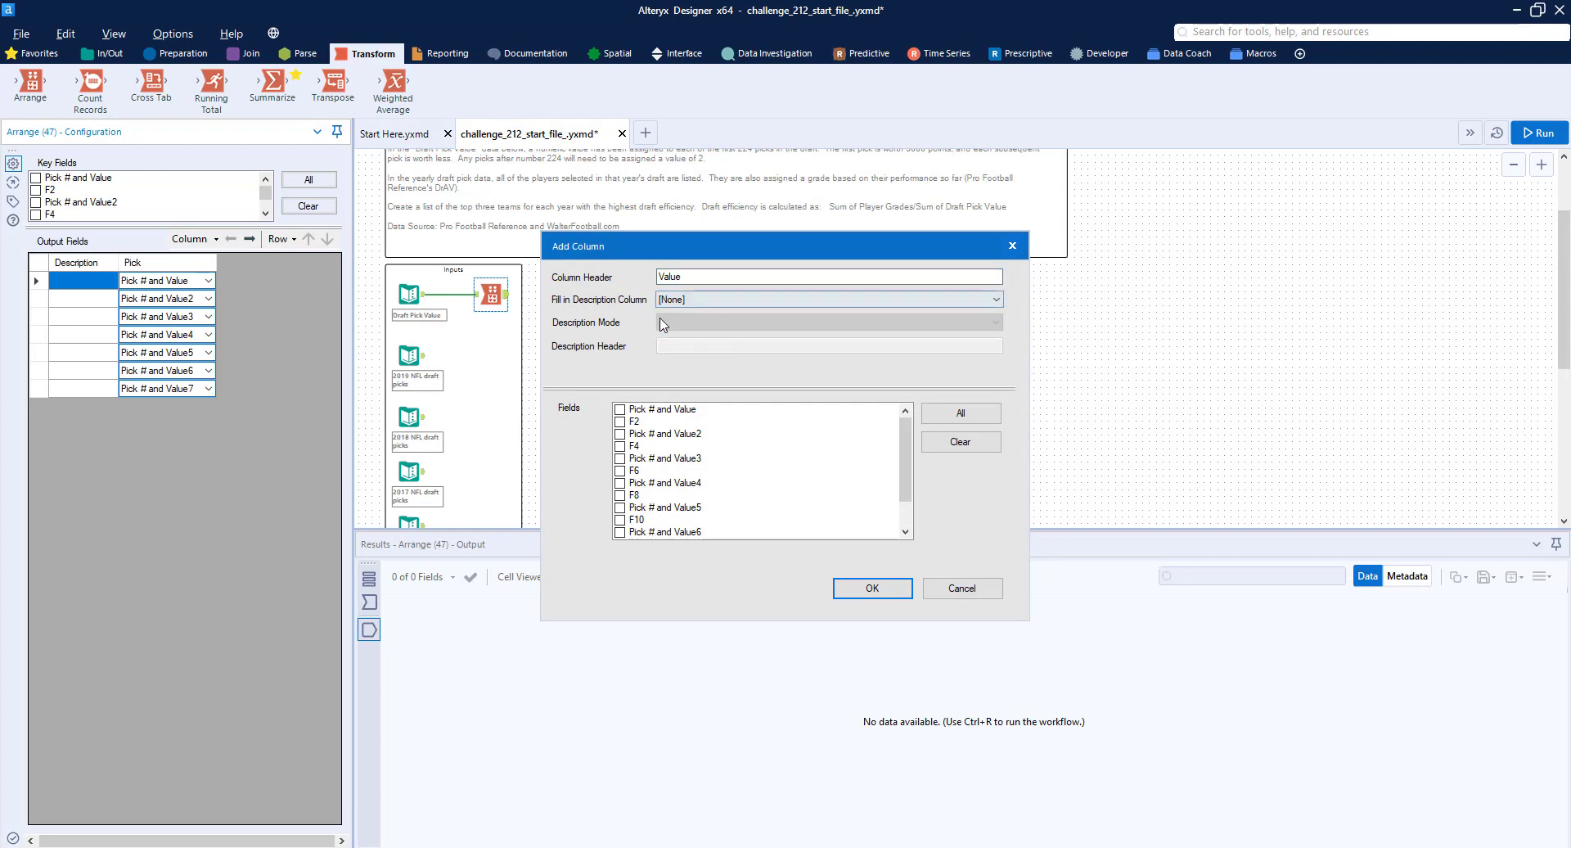
left_click(638, 420)
left_click(620, 445)
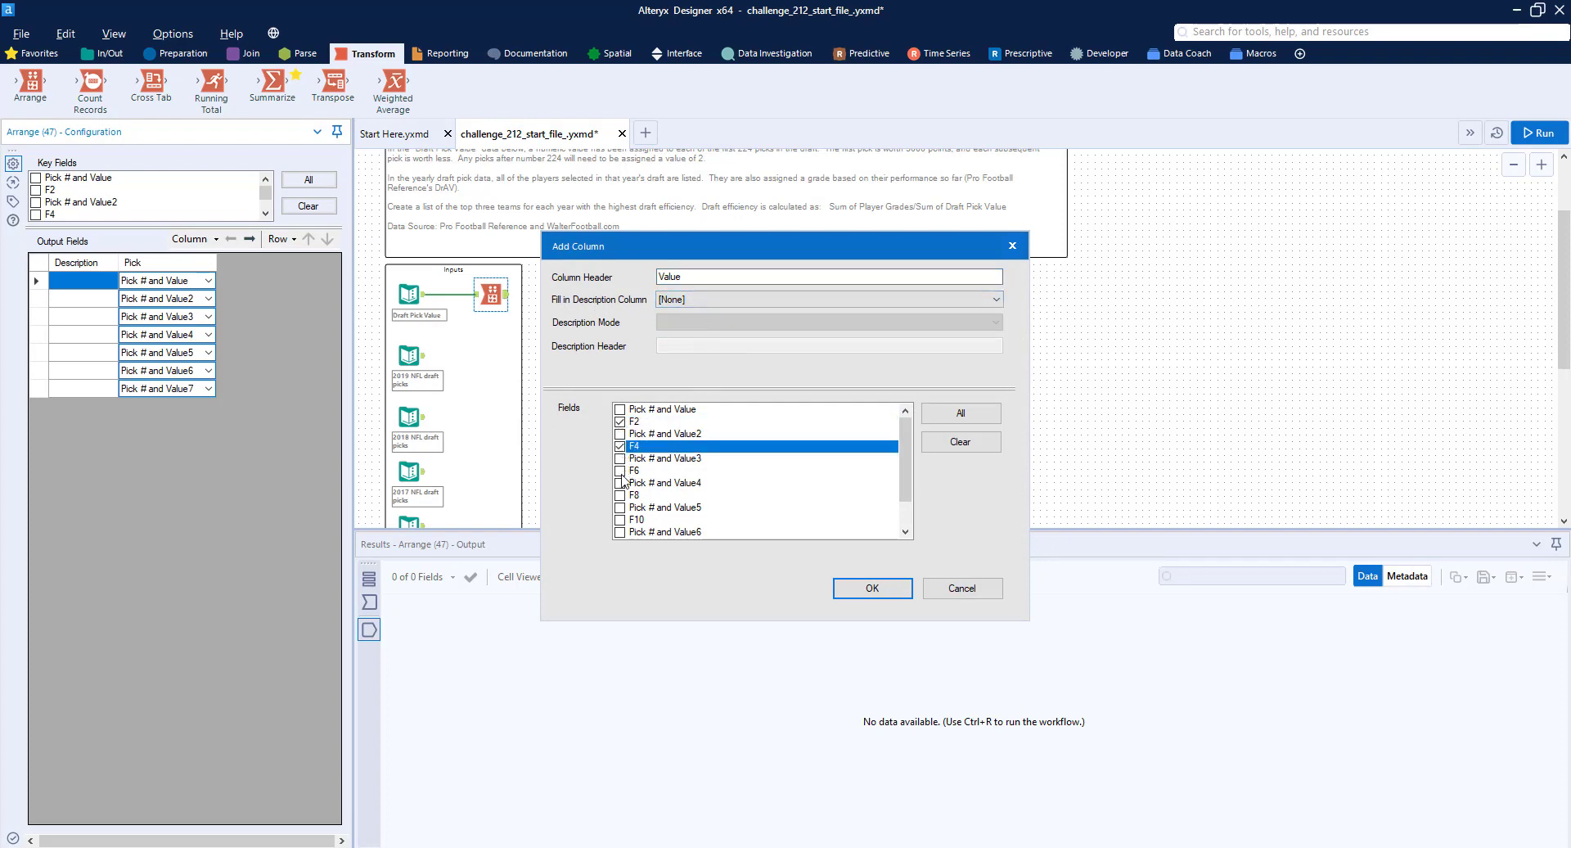
left_click(621, 471)
left_click(621, 495)
left_click(621, 519)
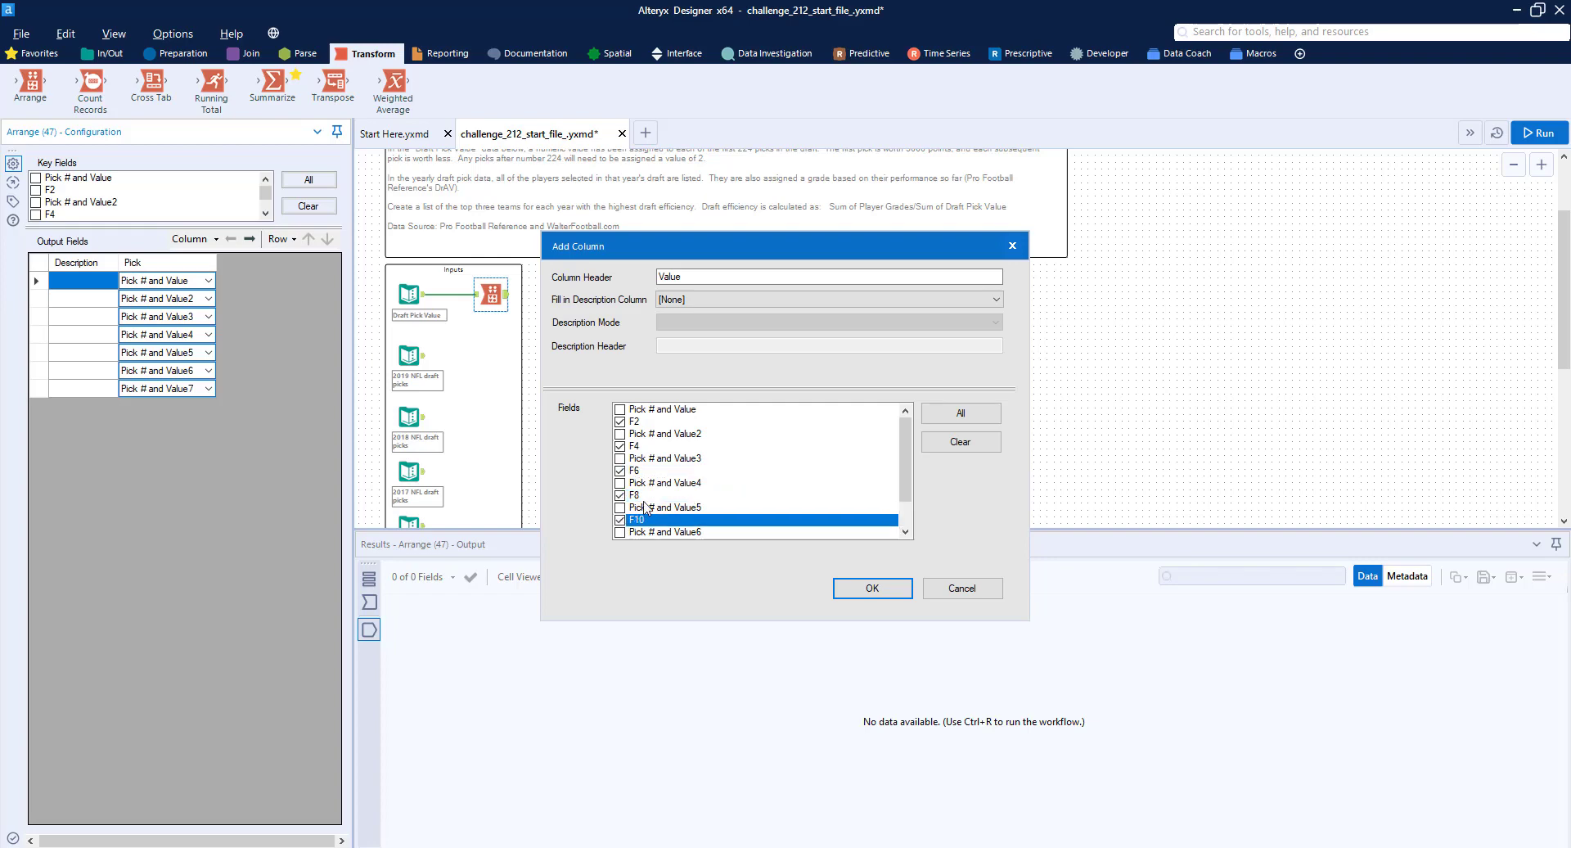
scroll(642, 511, "down", 1)
left_click(621, 507)
left_click(620, 532)
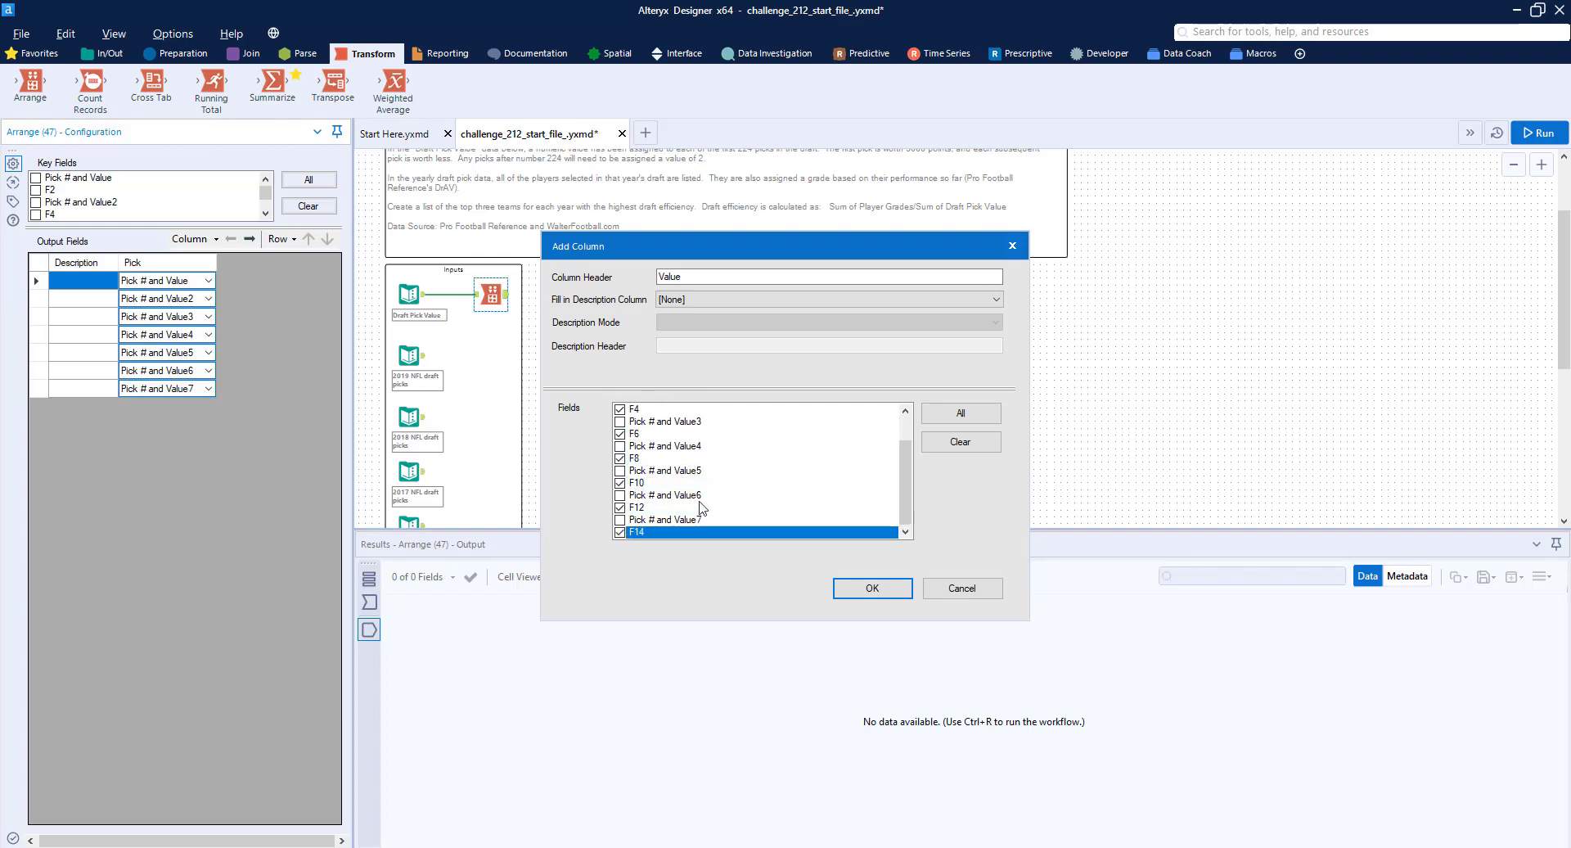
left_click(873, 589)
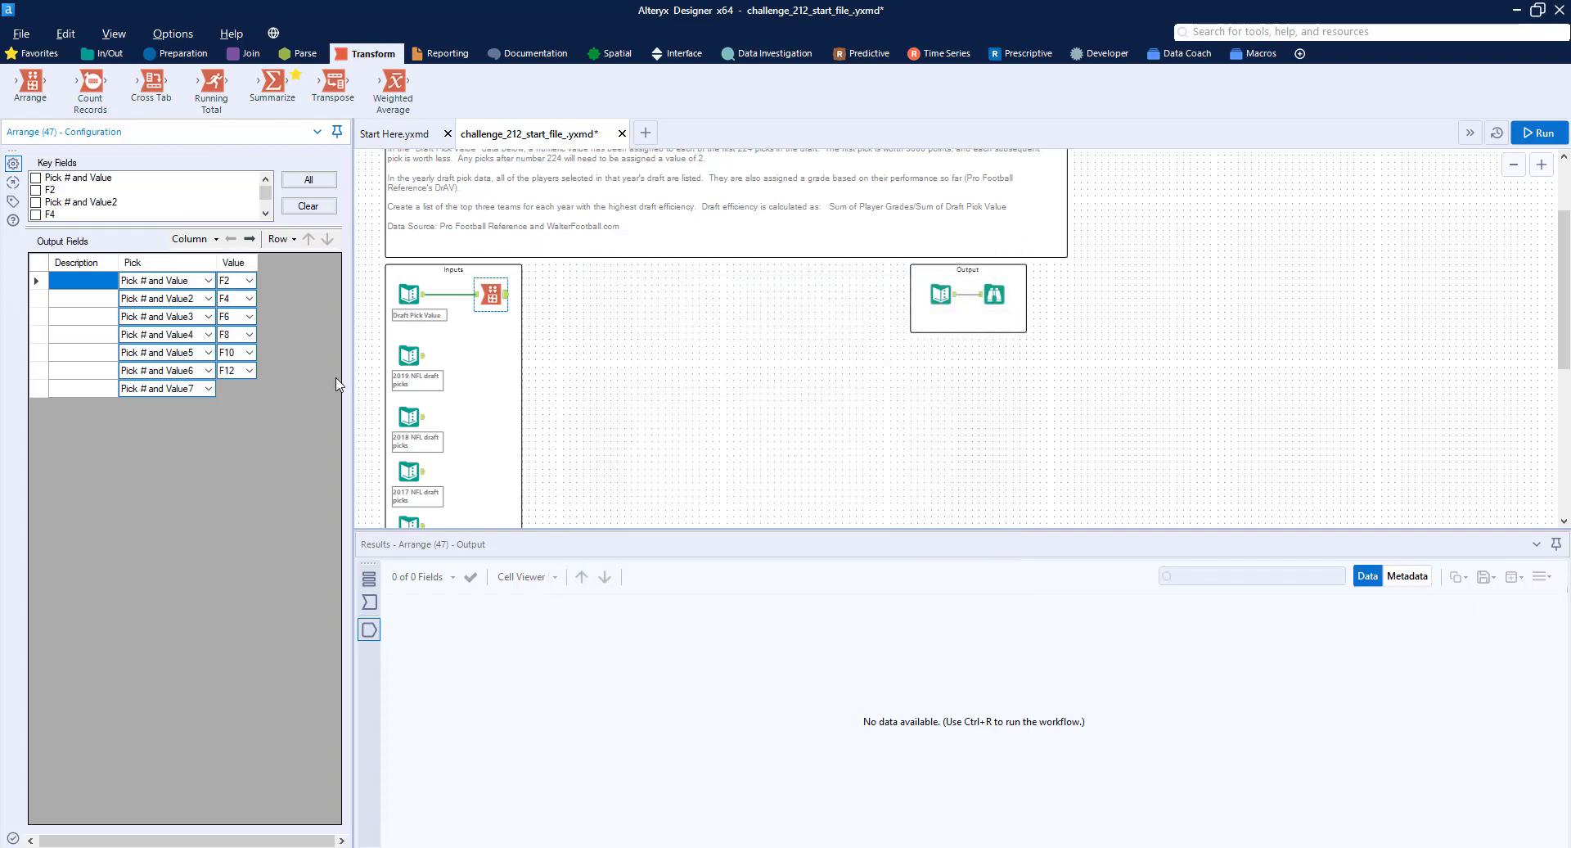
key("F2")
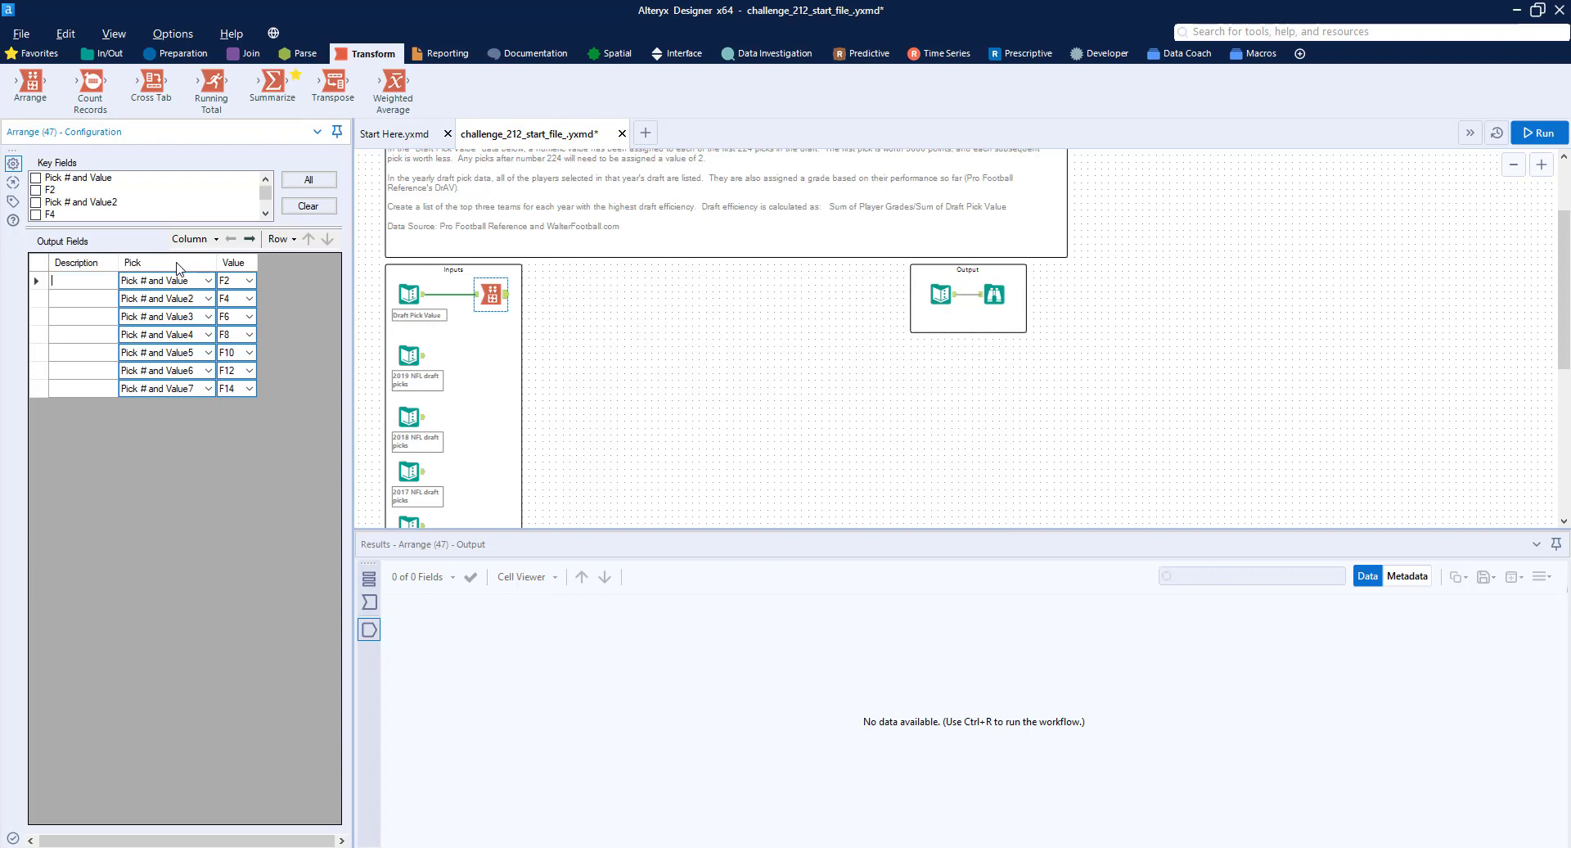
left_click(180, 280)
left_click(211, 239)
left_click(274, 513)
- Attach a Browse tool to the Arrange output and run the workflow to check the rearranged pick values
left_click(109, 53)
left_click_drag(30, 82, 571, 292)
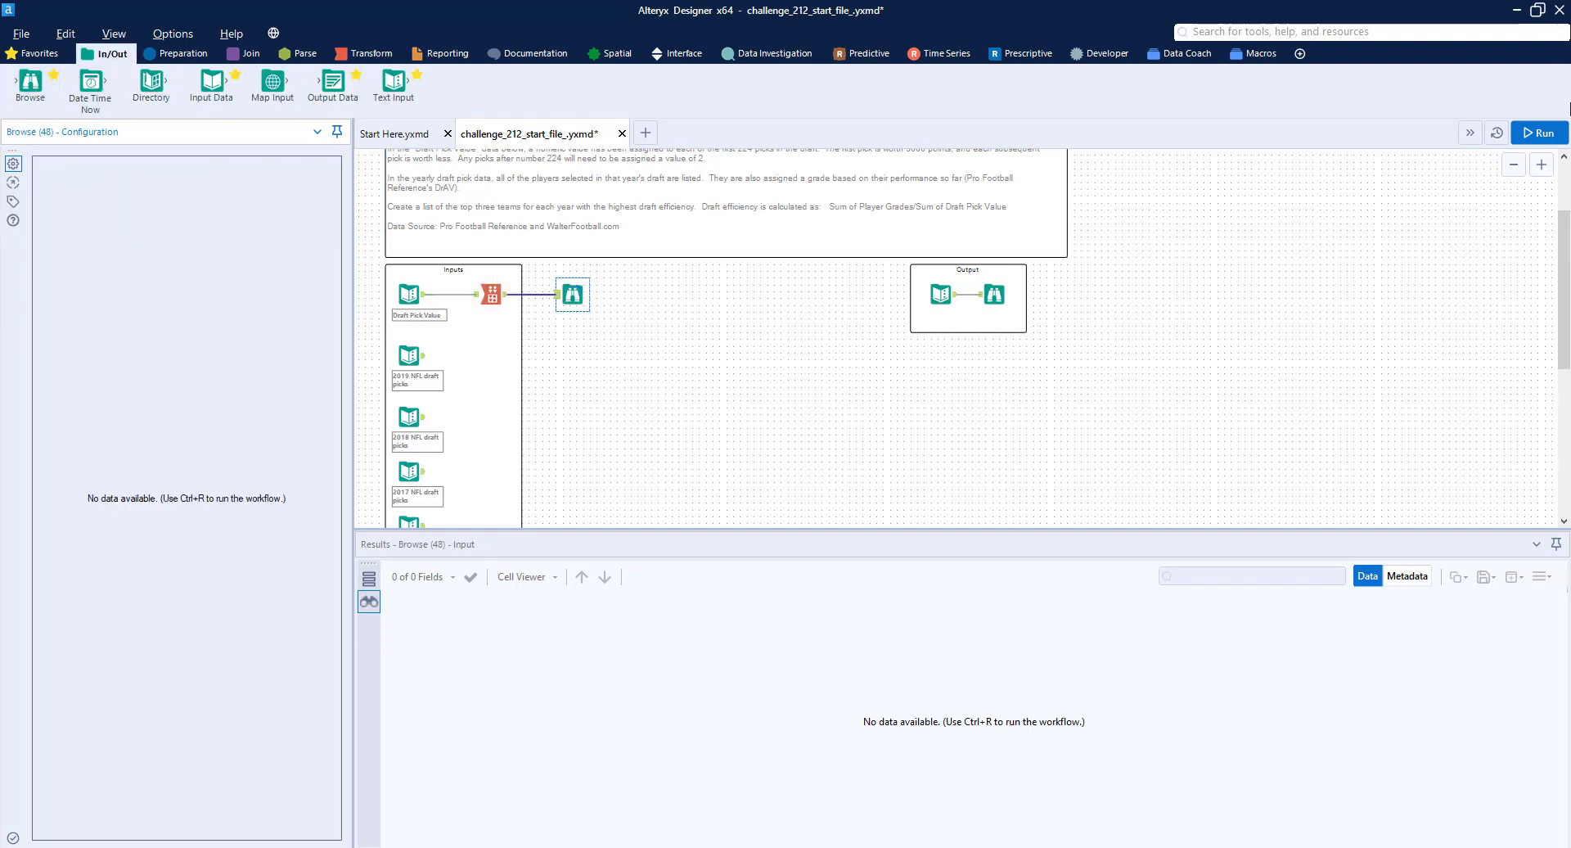
left_click(1538, 132)
left_click(577, 299)
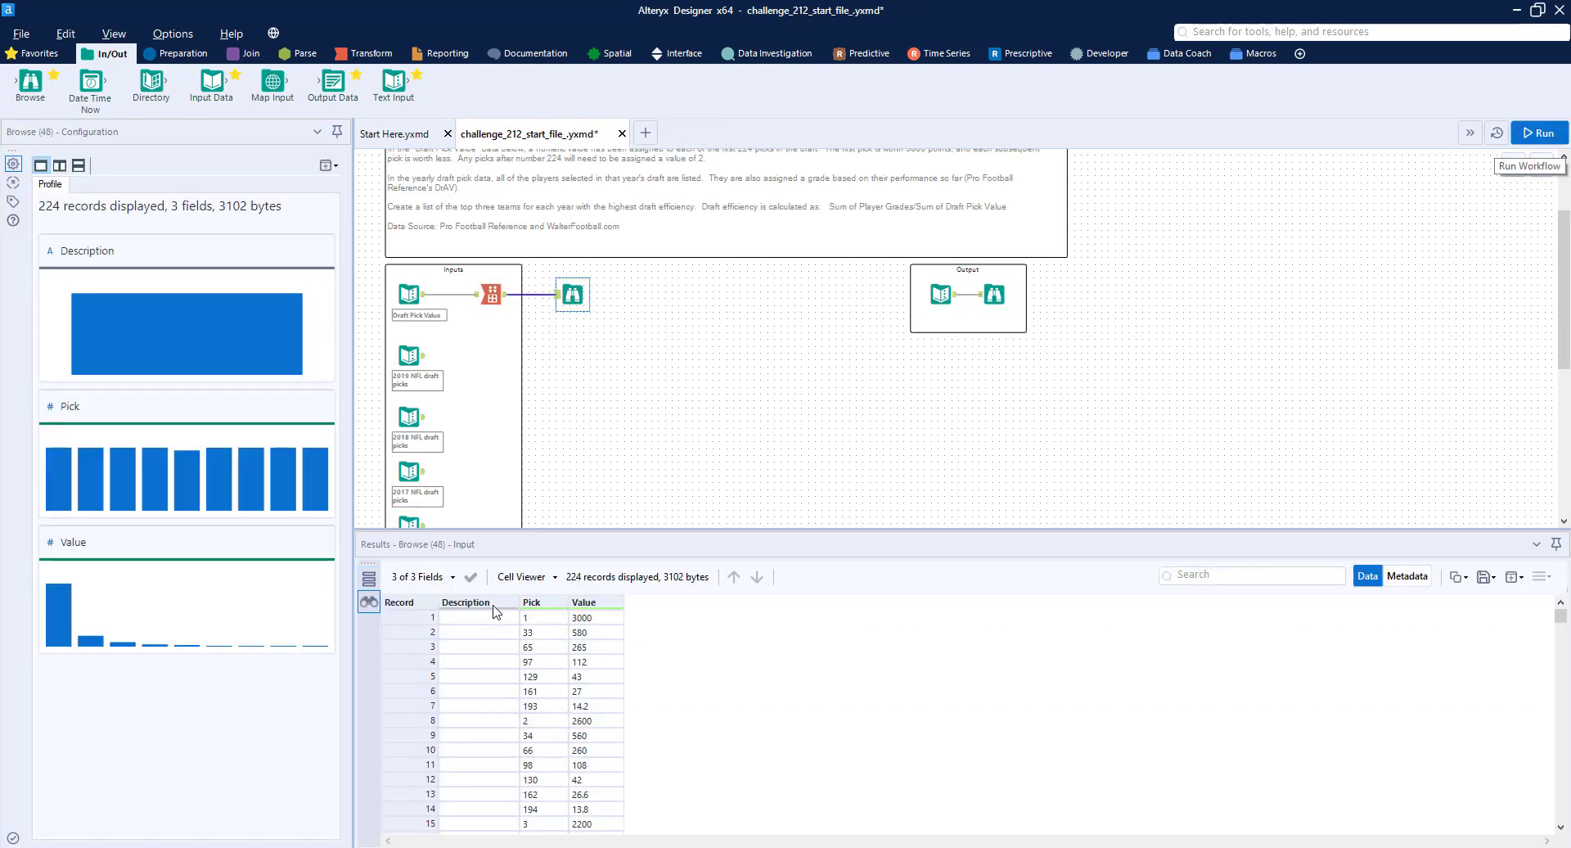
scroll(471, 746, "down", 20)
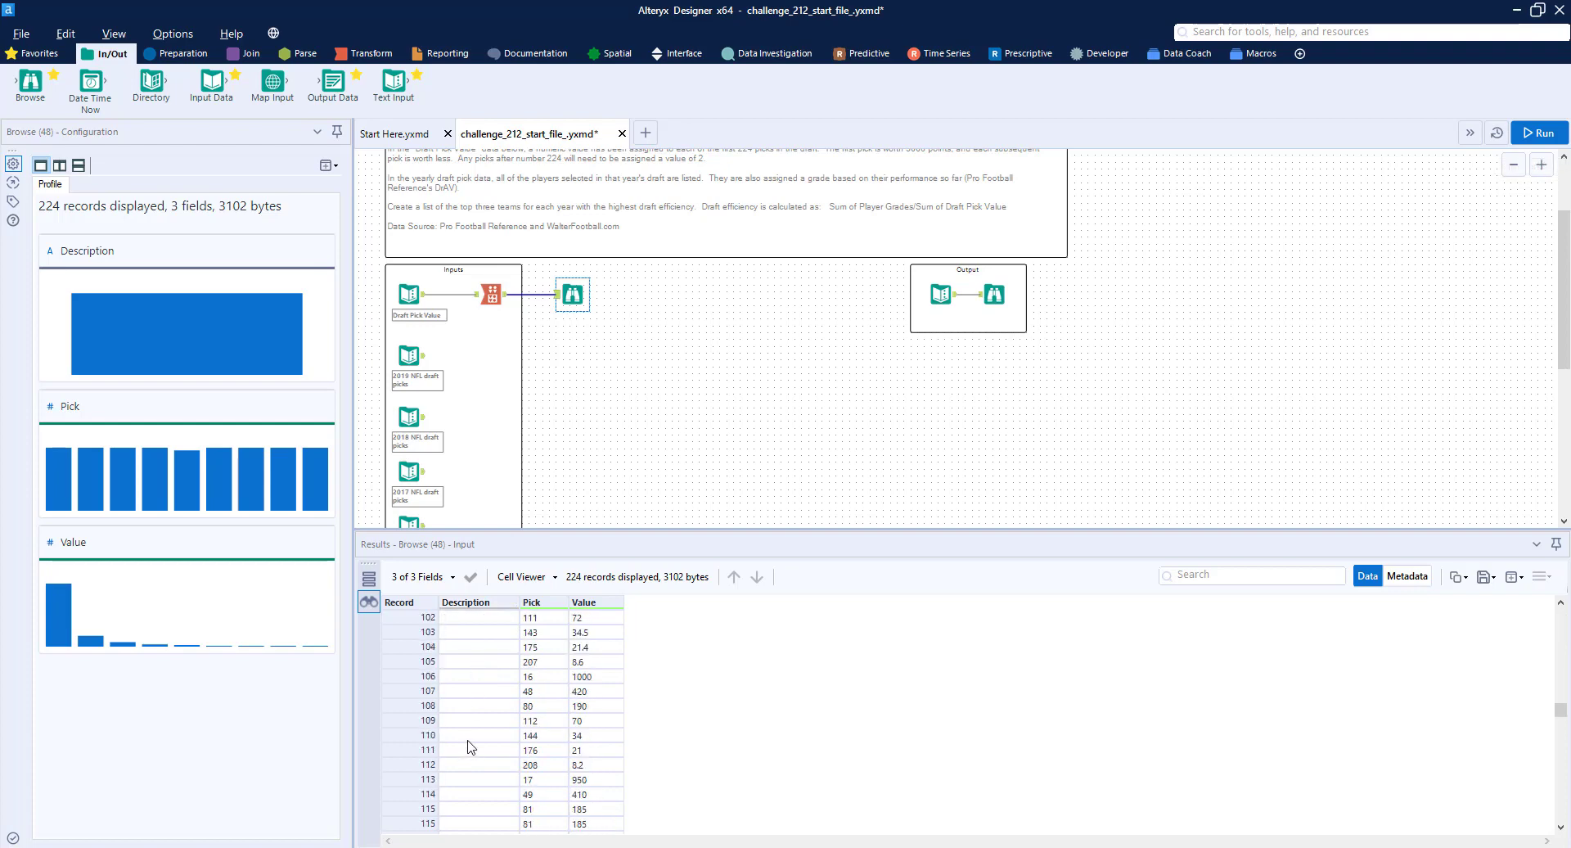
scroll(470, 746, "up", 20)
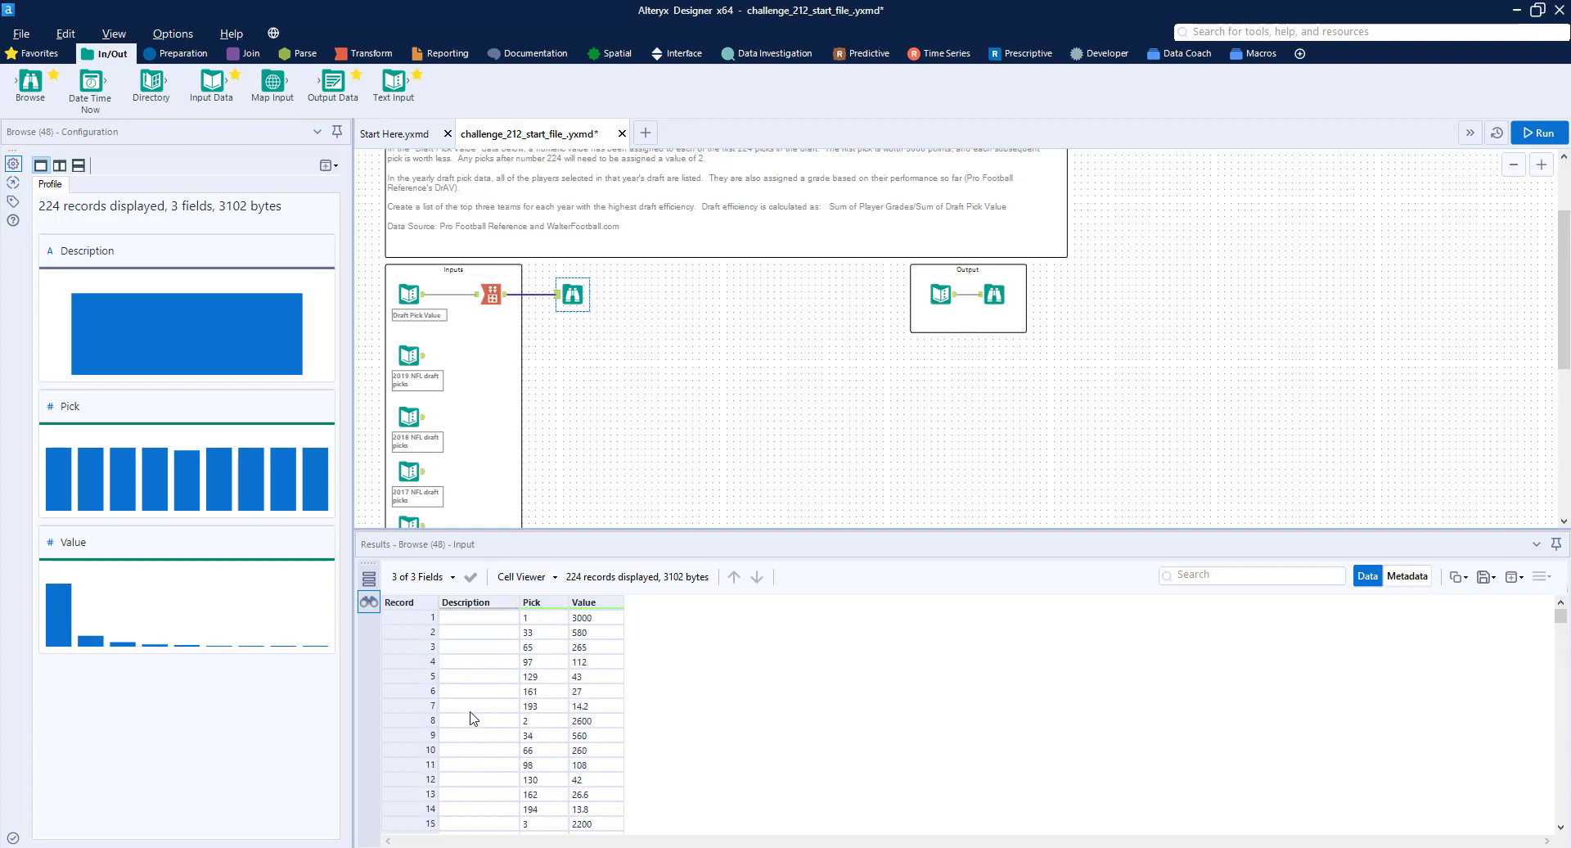
- Add a Union tool and connect the 2019, 2018, 2017, 2016 and 2015 NFL draft picks inputs to it
scroll(707, 411, "down", 4)
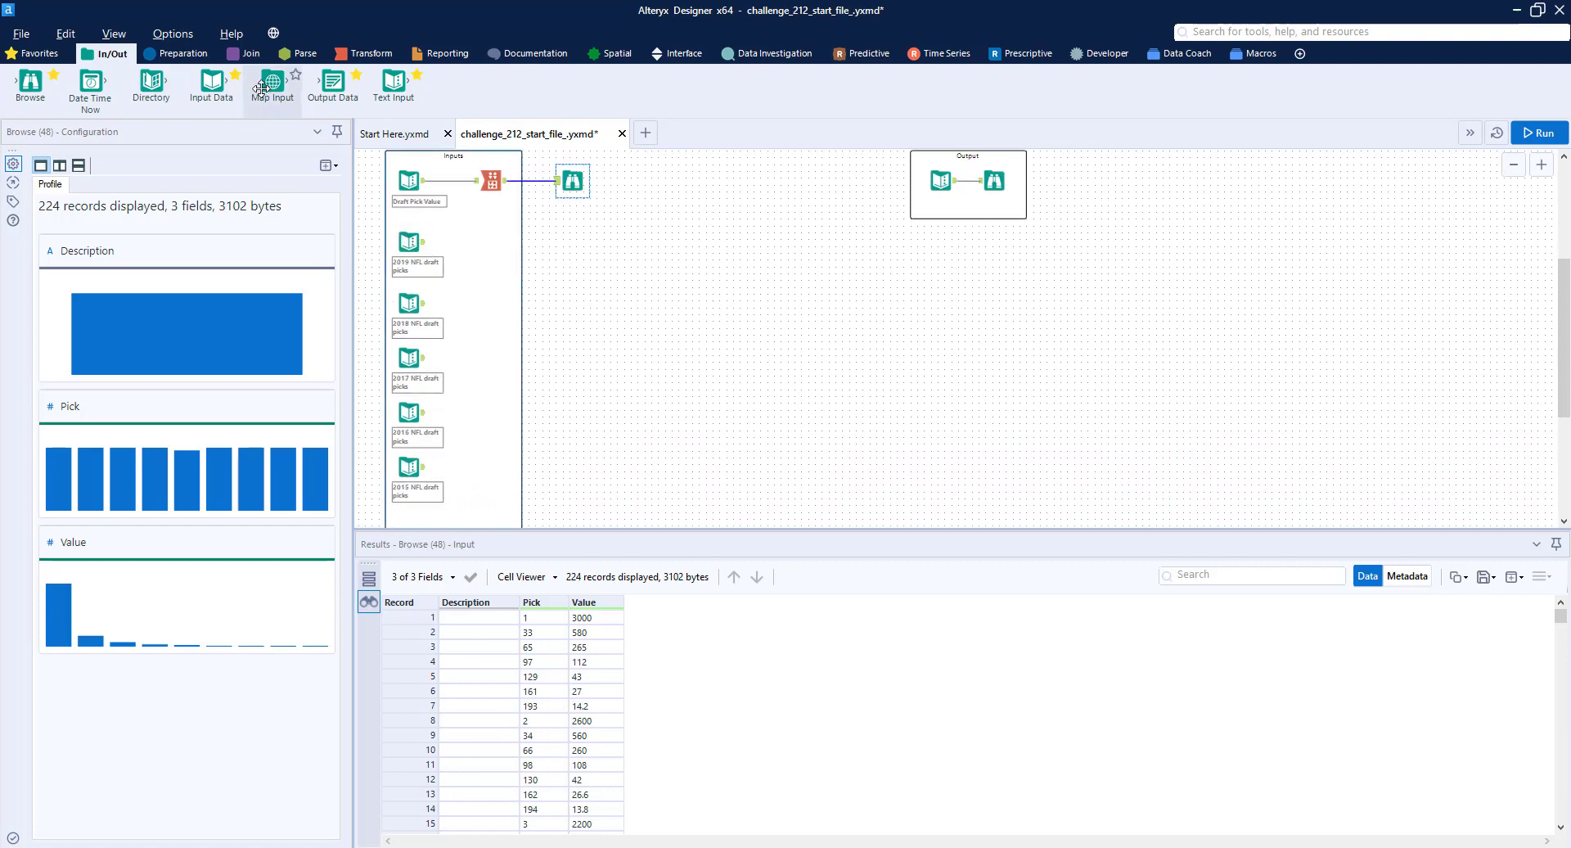
left_click(247, 57)
left_click_drag(393, 82, 606, 256)
left_click_drag(423, 242, 586, 256)
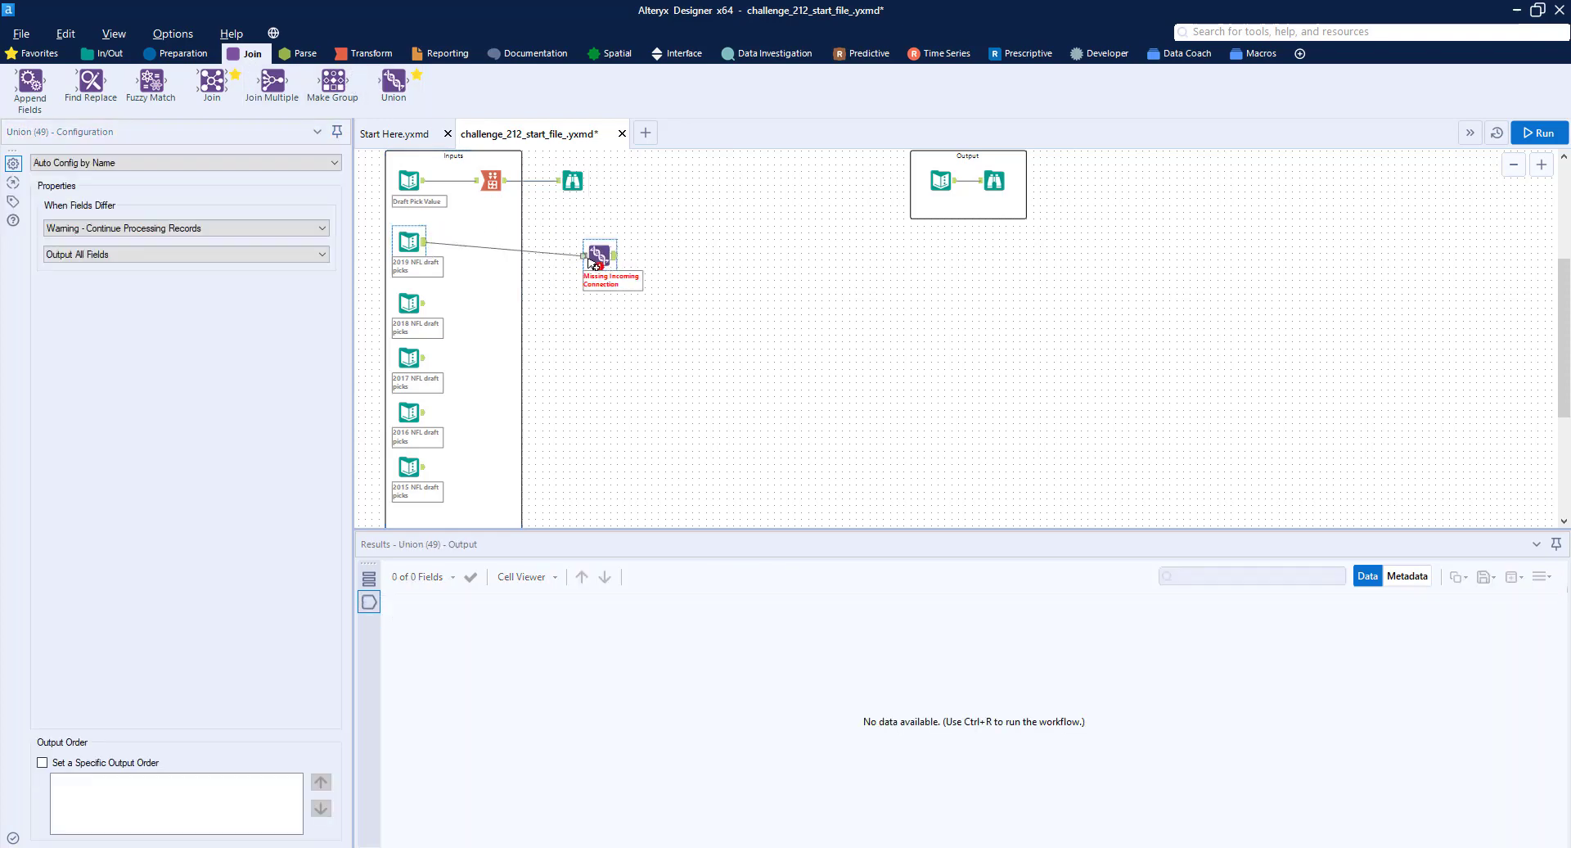
left_click_drag(423, 302, 585, 255)
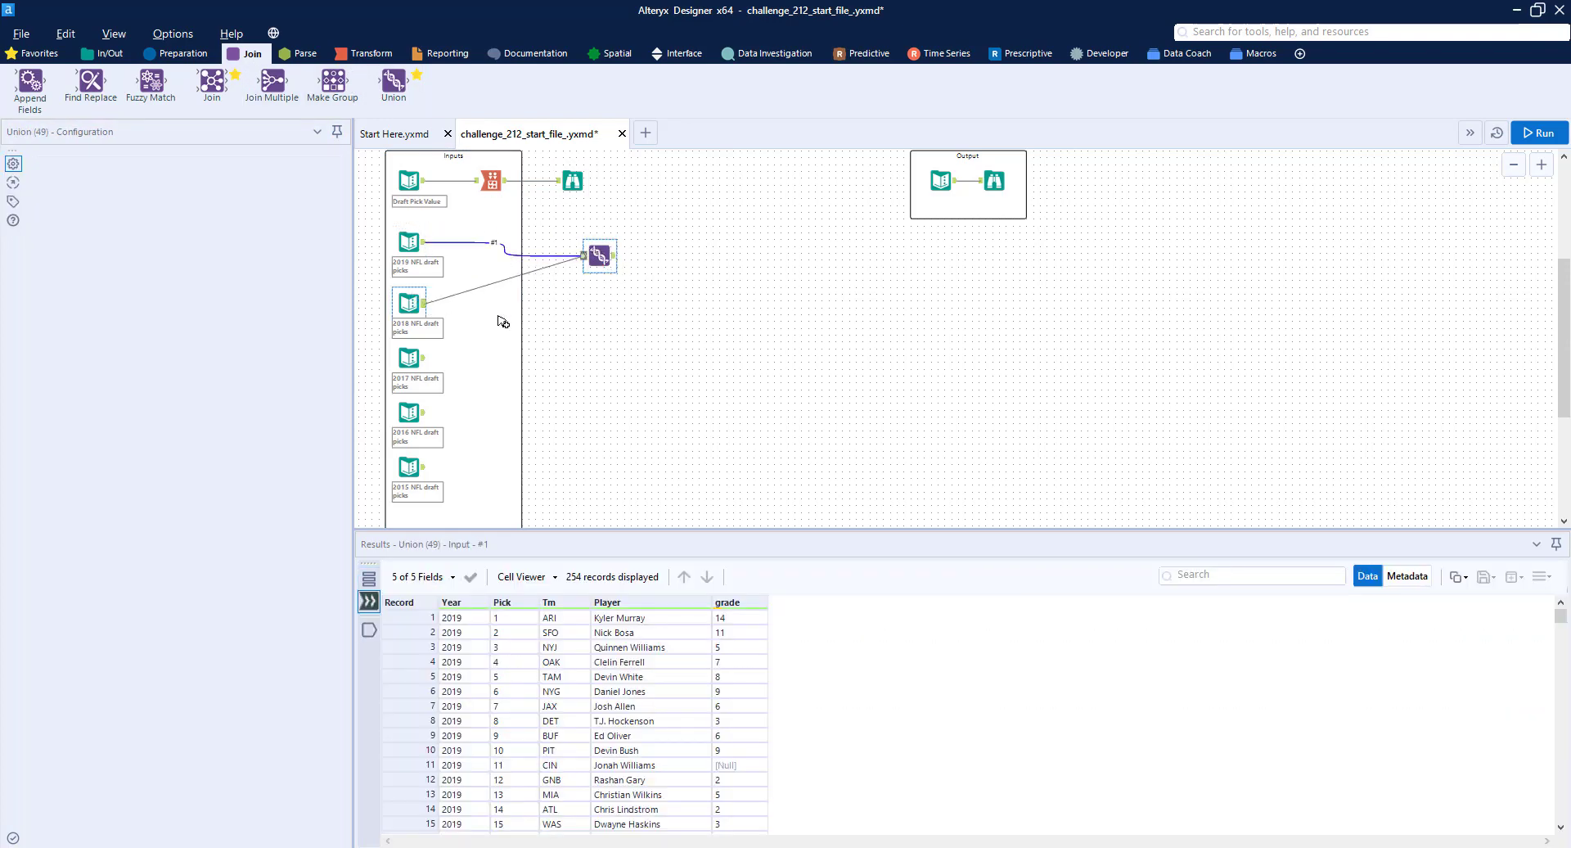
left_click_drag(423, 358, 585, 255)
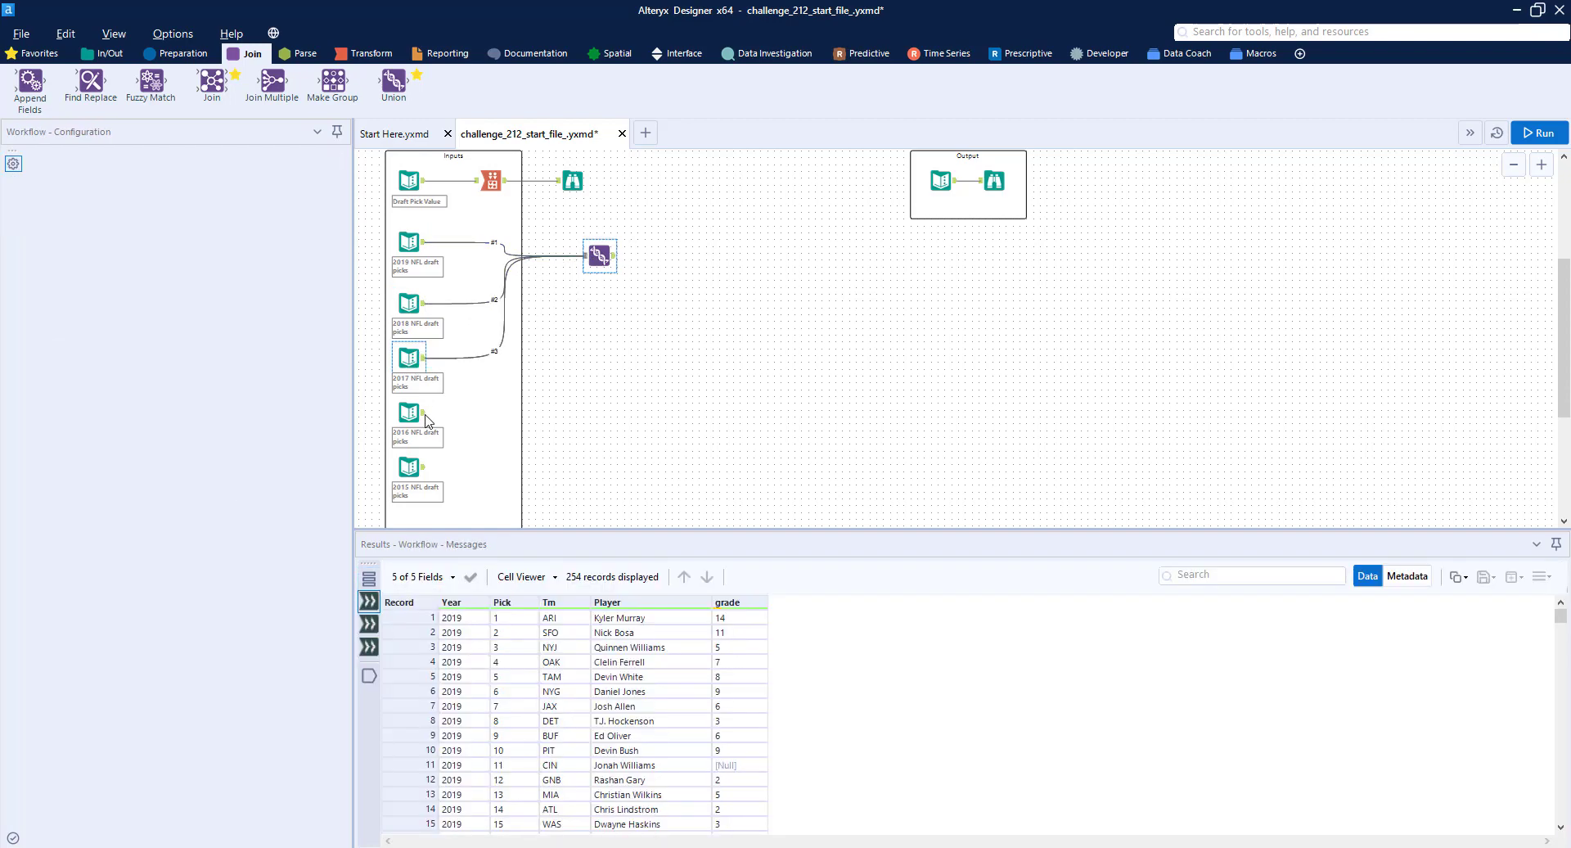
left_click_drag(423, 411, 586, 255)
left_click_drag(423, 466, 597, 262)
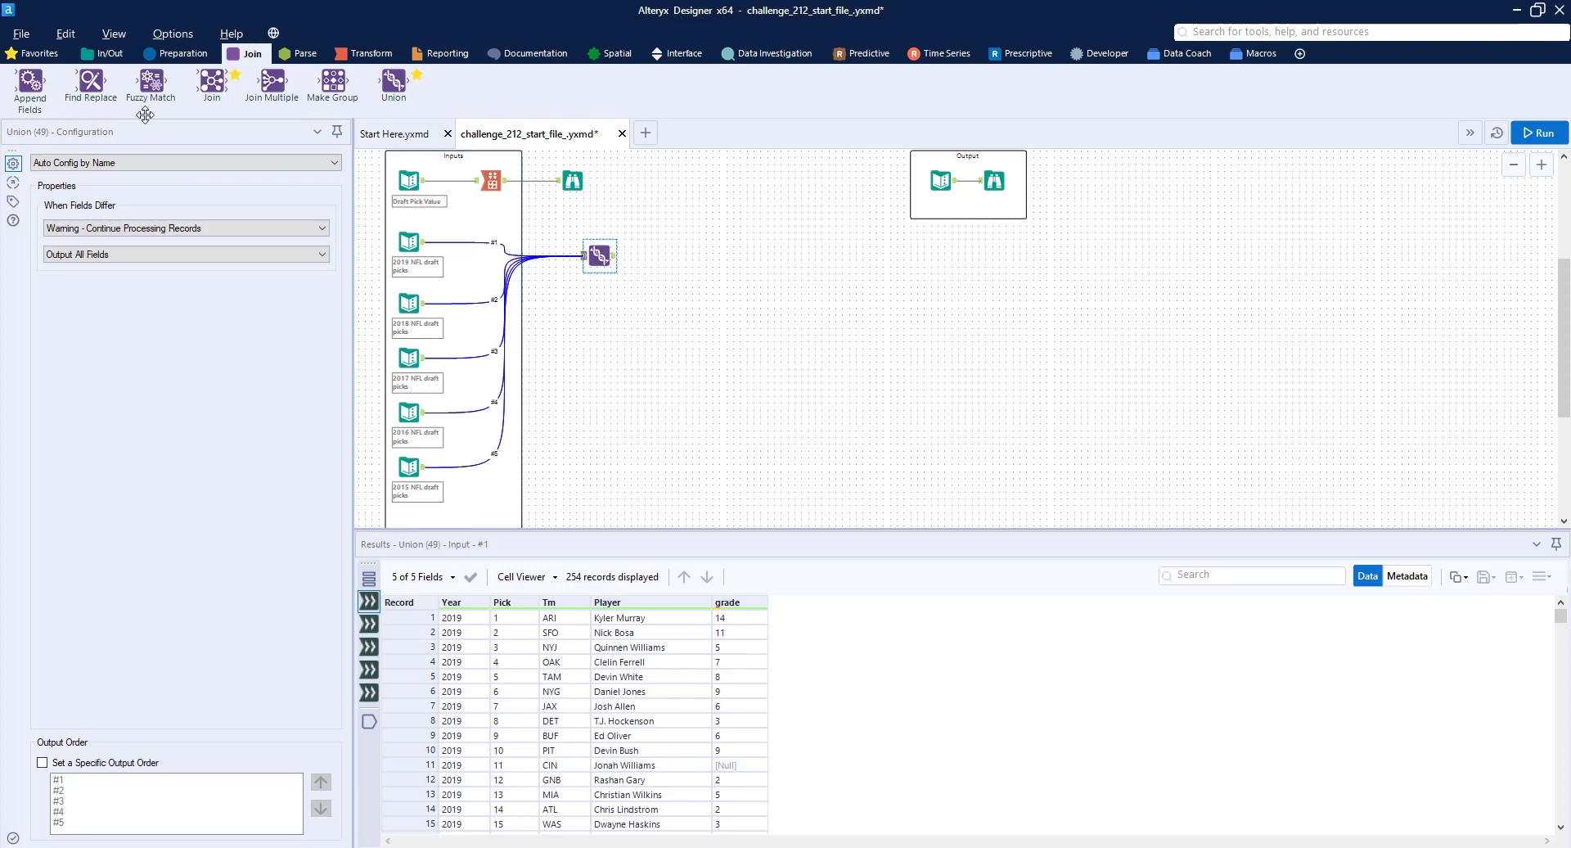
- Run the workflow and check the output of the Union tool that combines the yearly draft picks
left_click(1538, 132)
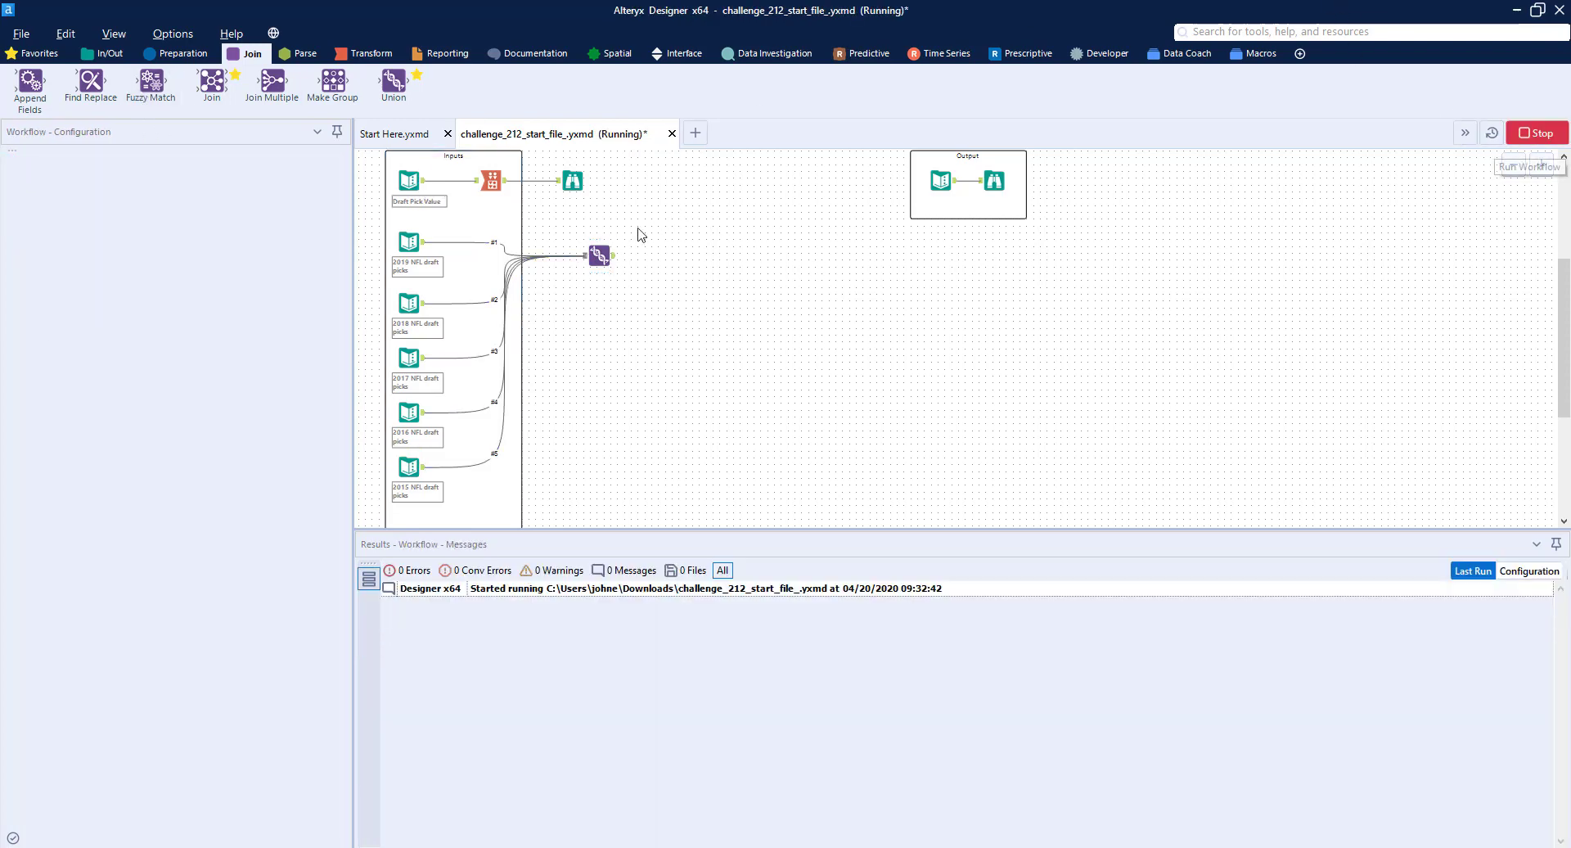
left_click(572, 180)
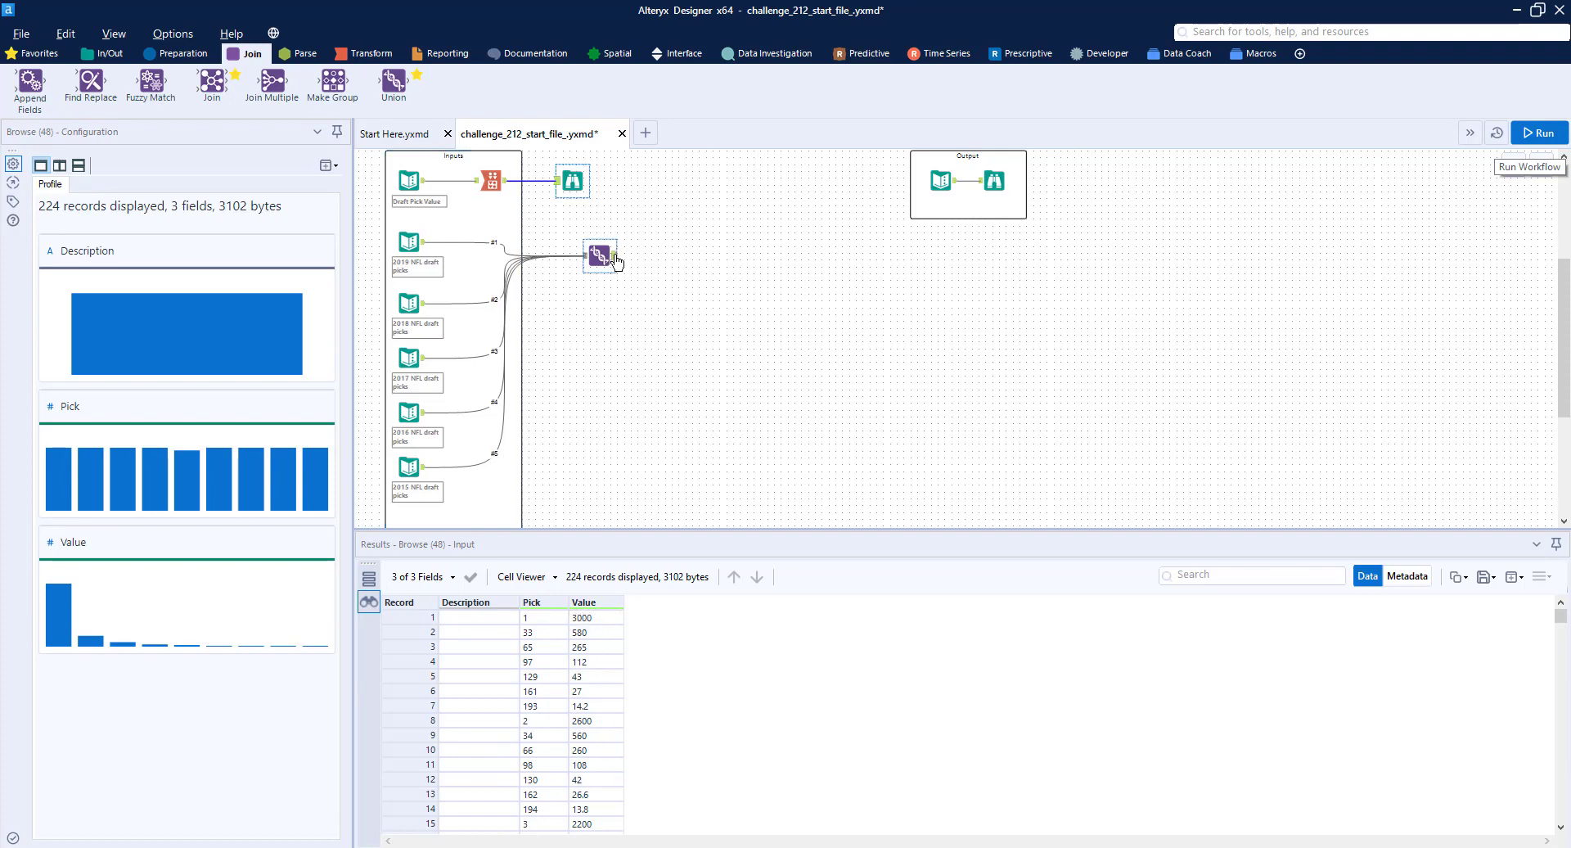
left_click(615, 259)
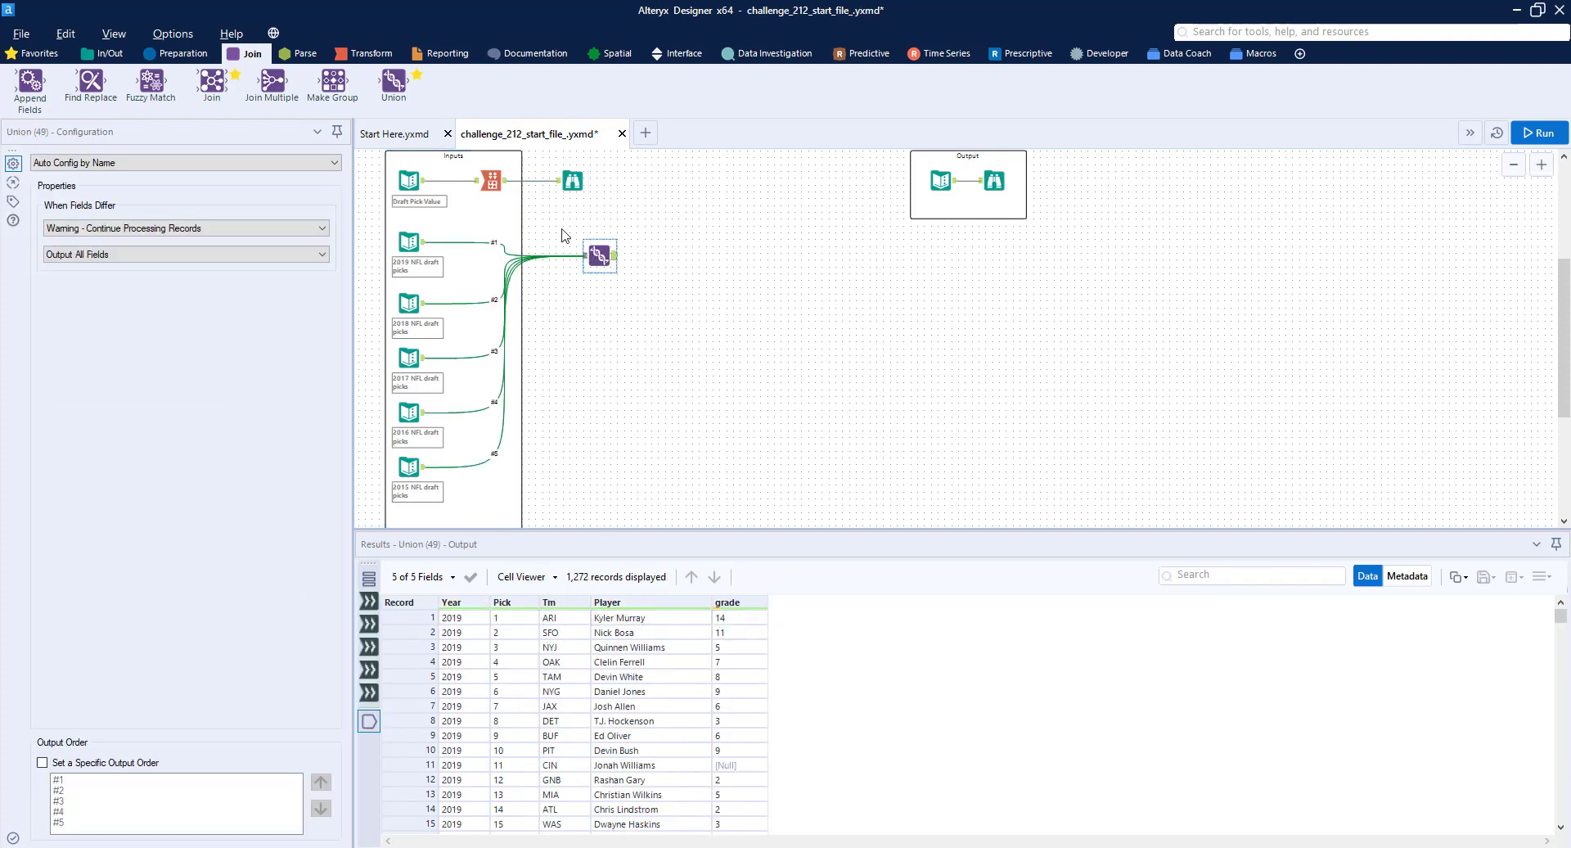
- Add a Join tool with the Arrange output as its left input and the Union output as its right input
left_click_drag(211, 82, 716, 209)
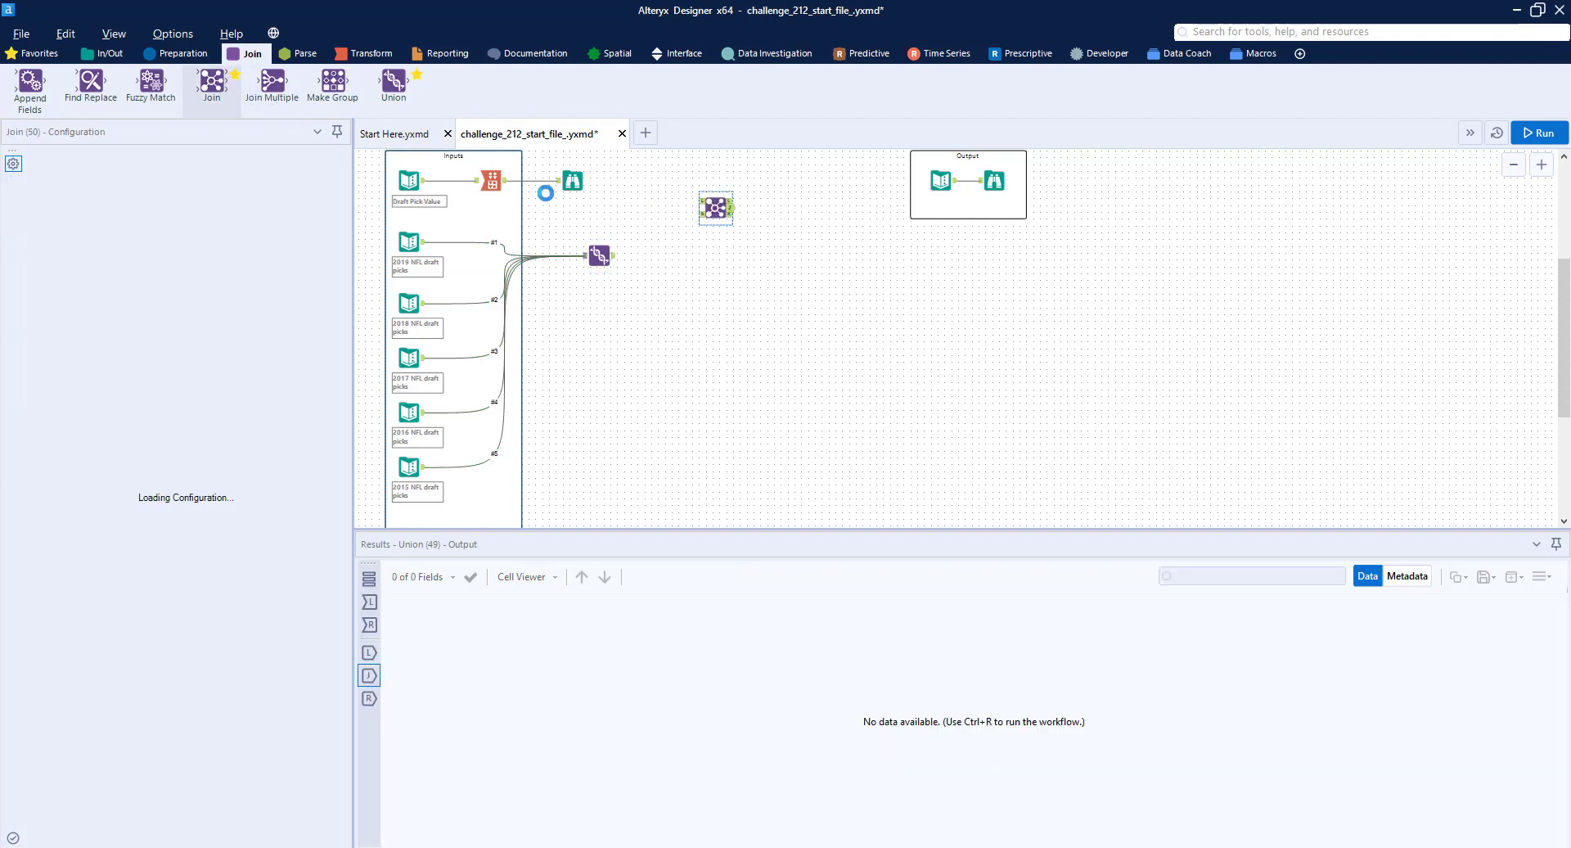
left_click_drag(507, 188, 701, 203)
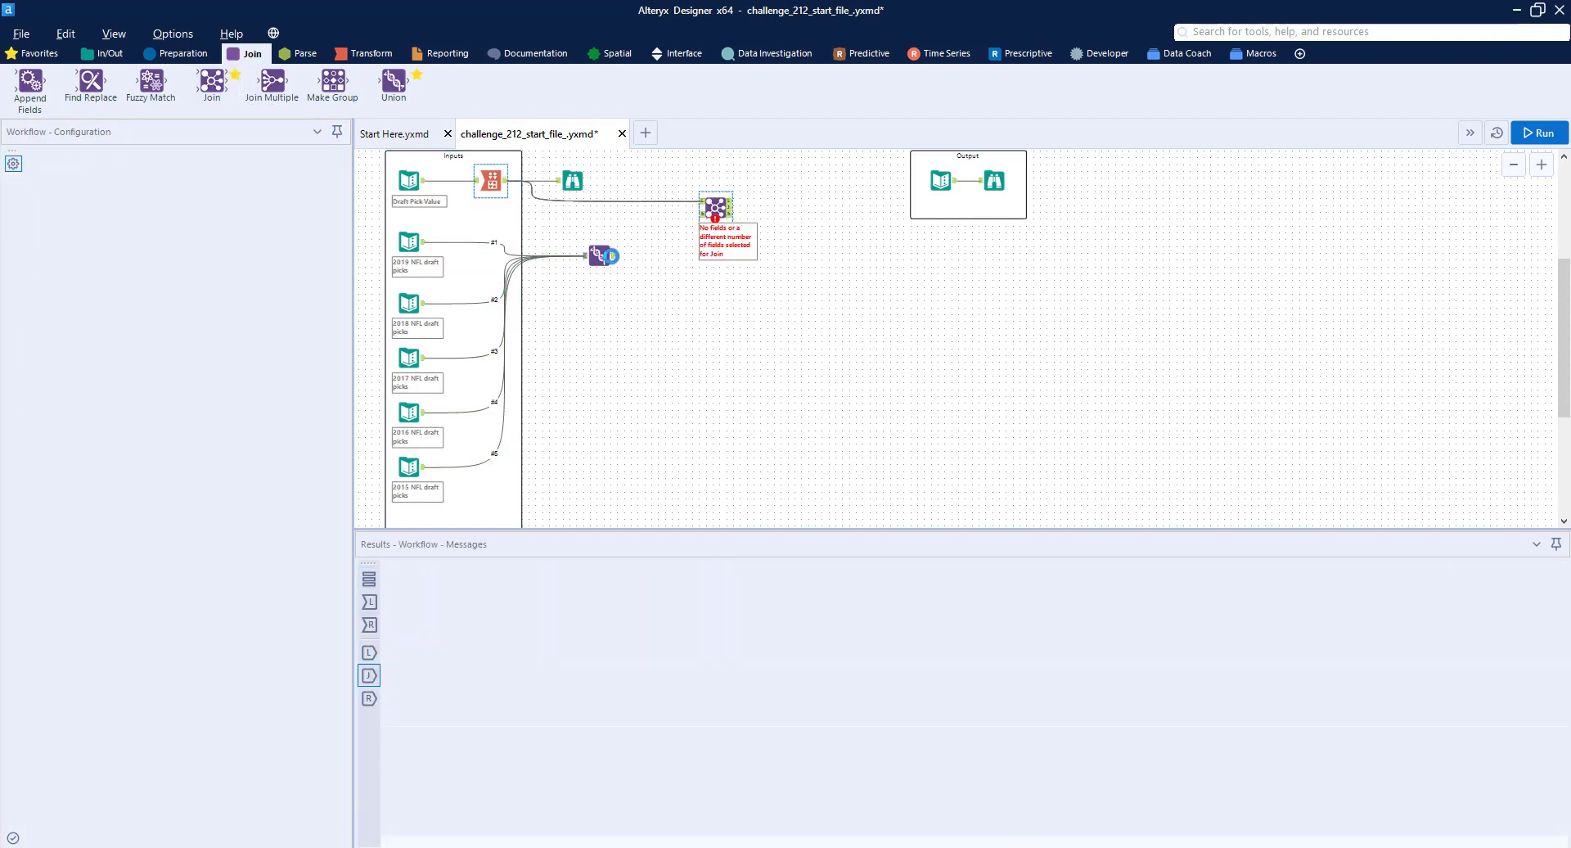
left_click_drag(612, 256, 721, 265)
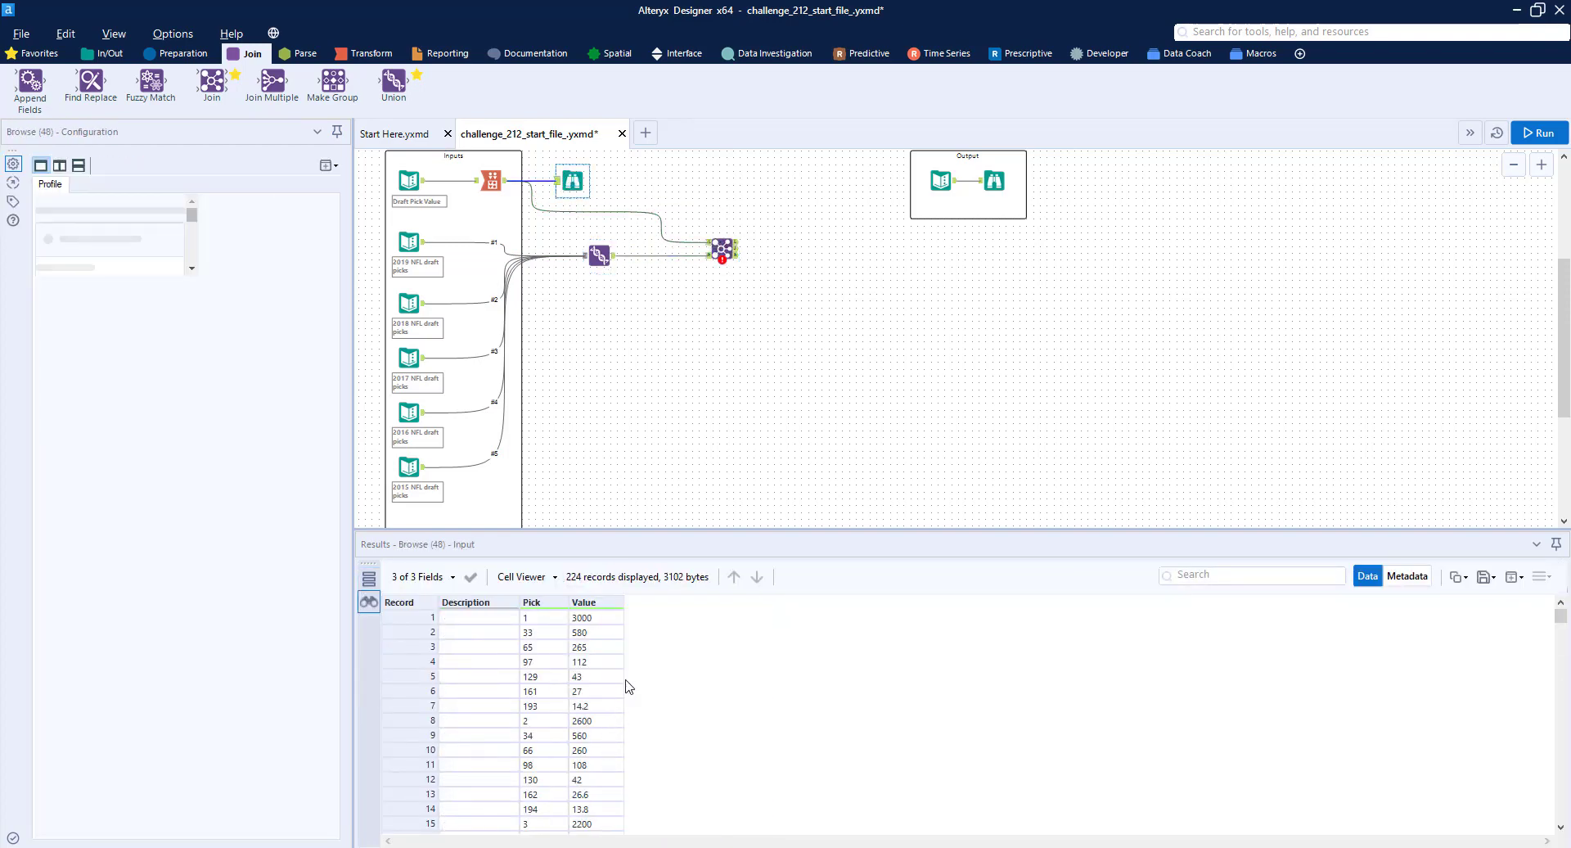
- Sort the rearranged pick values by Pick descending, compare their pick range with the combined draft picks, and reread the challenge instructions
scroll(550, 679, "down", 20)
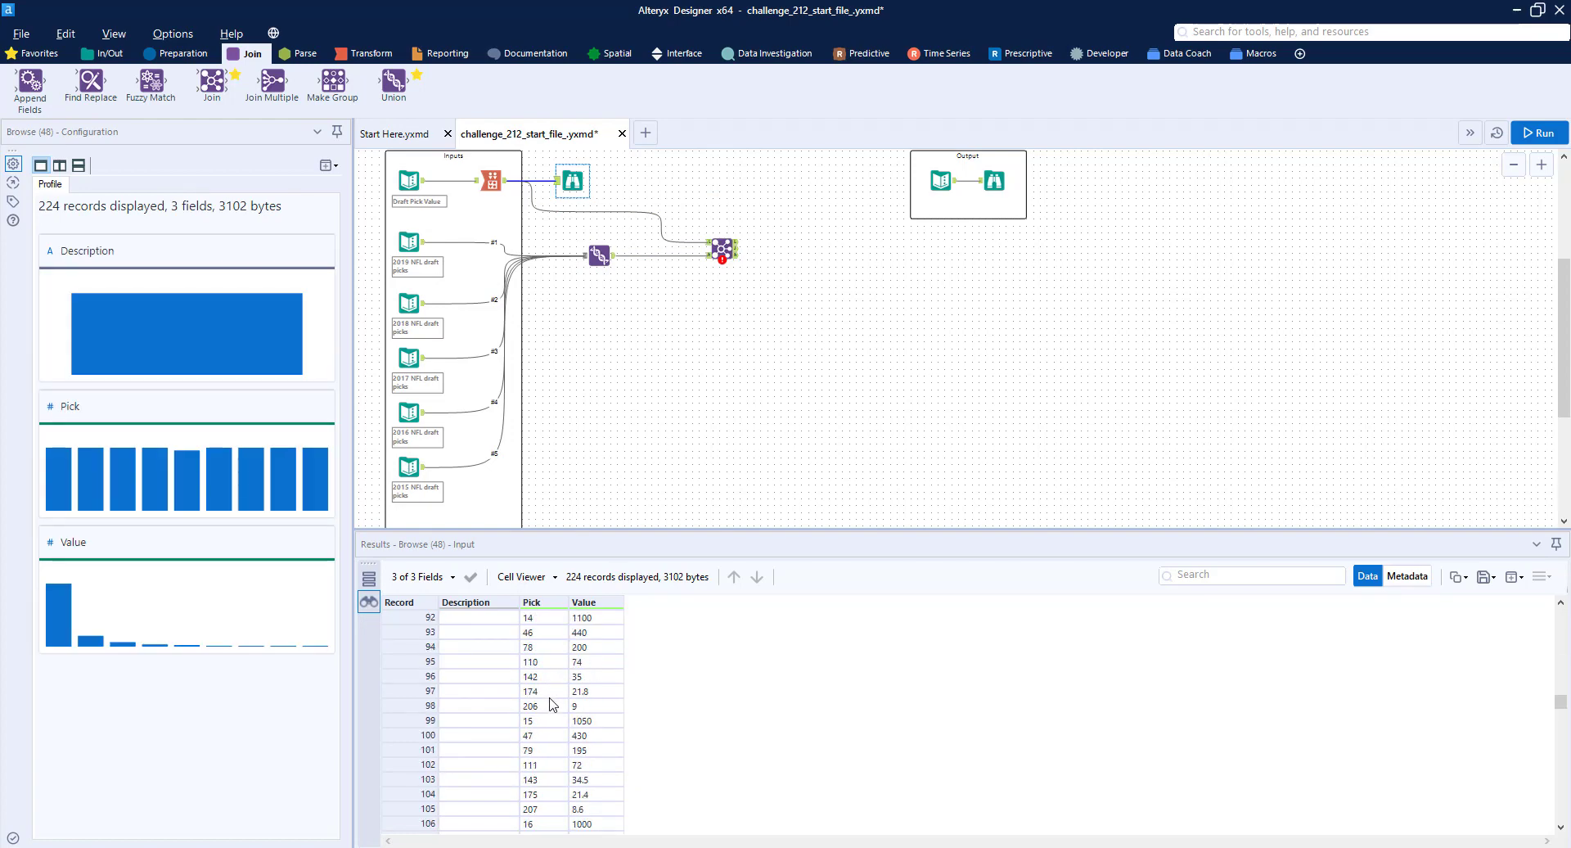
left_click(563, 602)
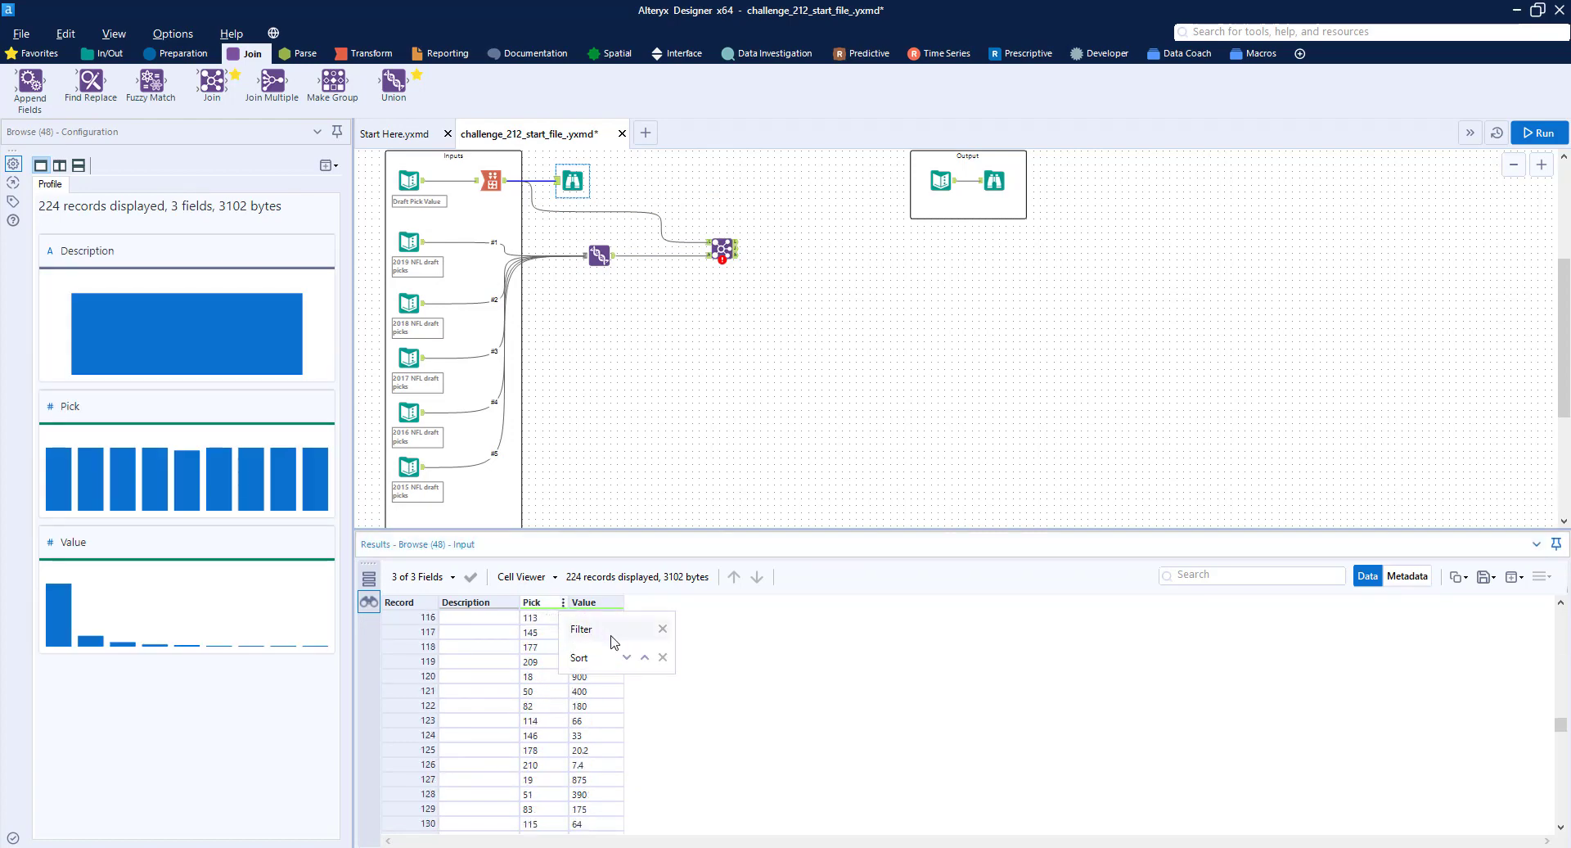
left_click(627, 658)
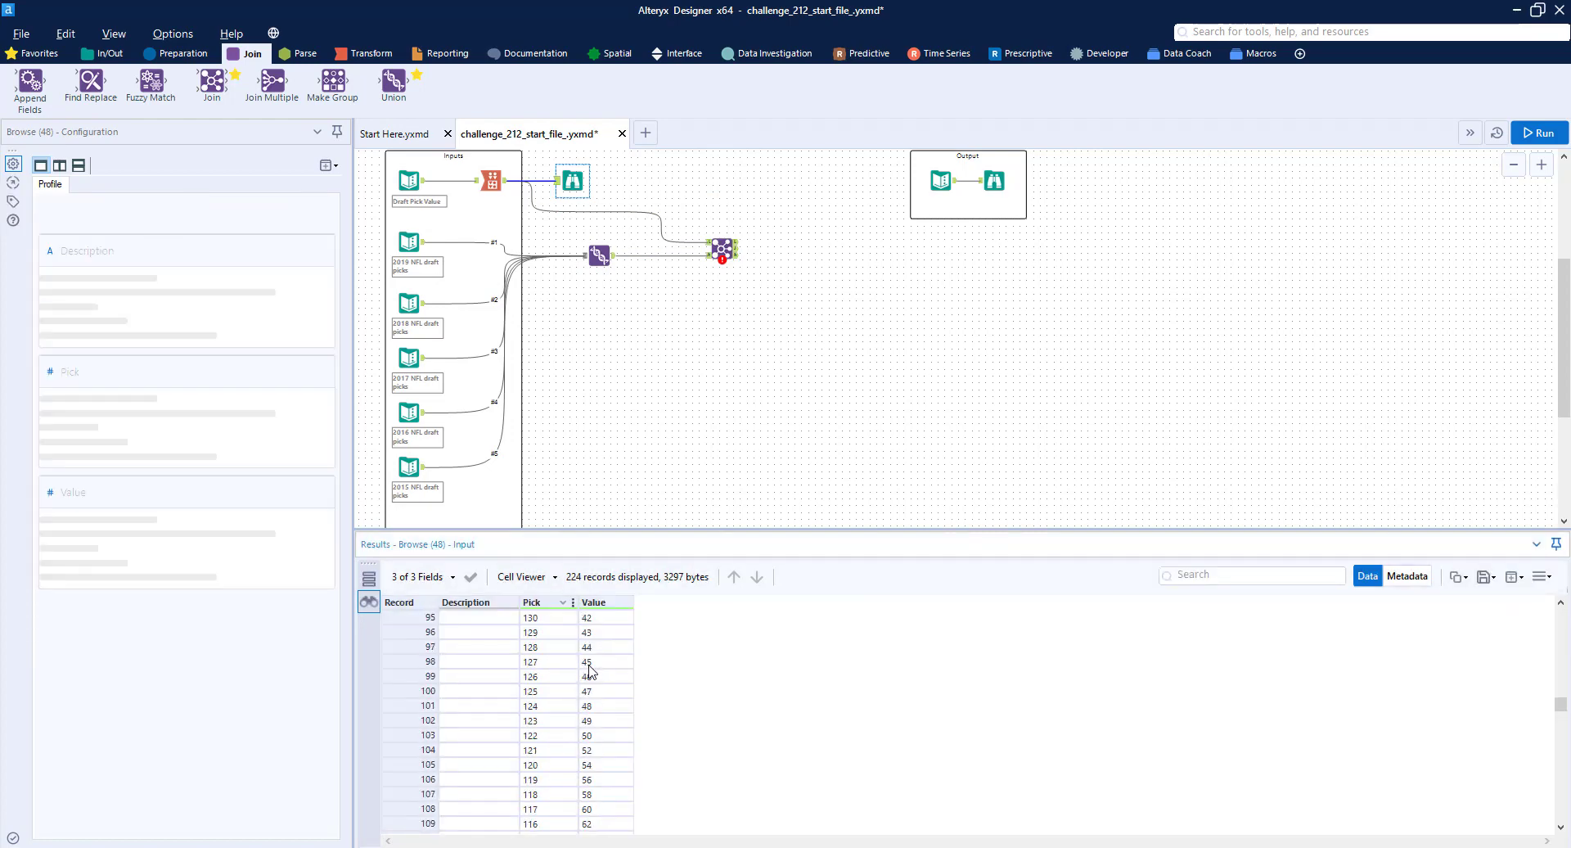
scroll(591, 671, "up", 20)
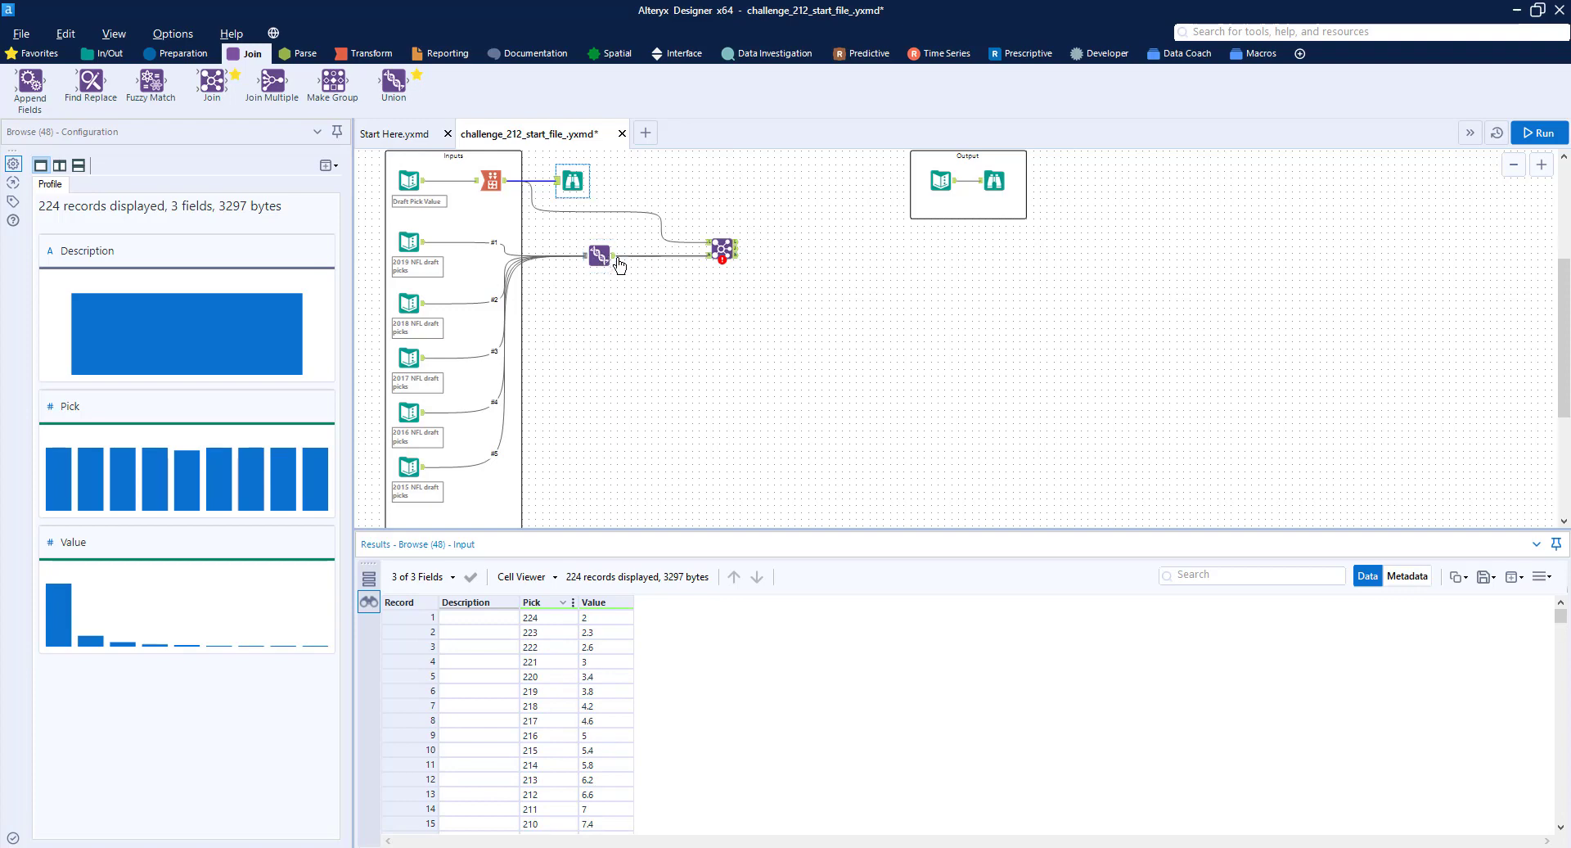
left_click(605, 257)
scroll(581, 683, "down", 18)
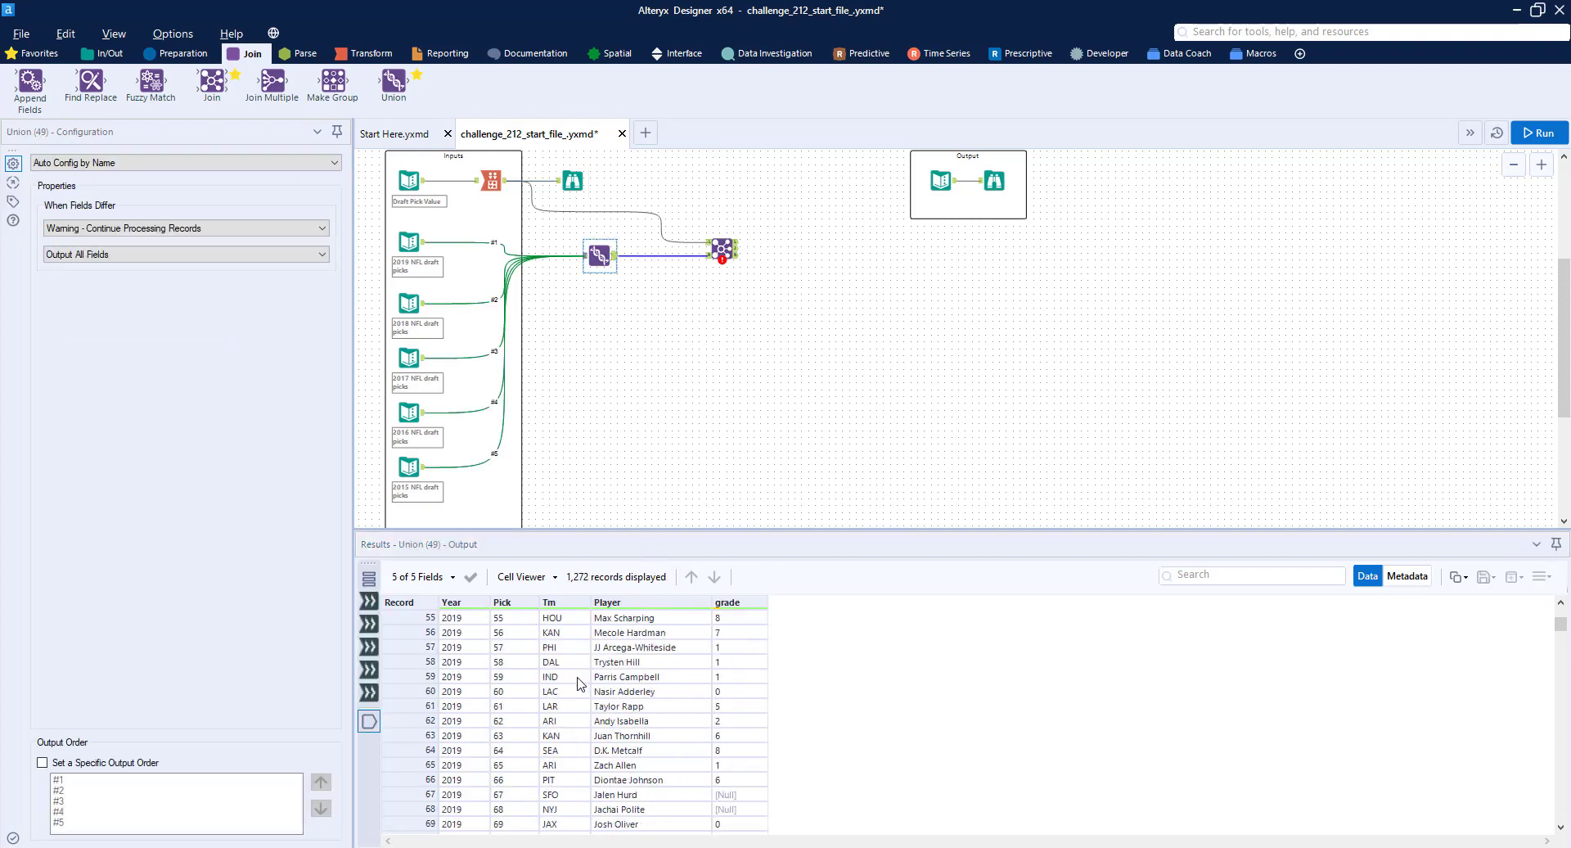
scroll(581, 683, "down", 20)
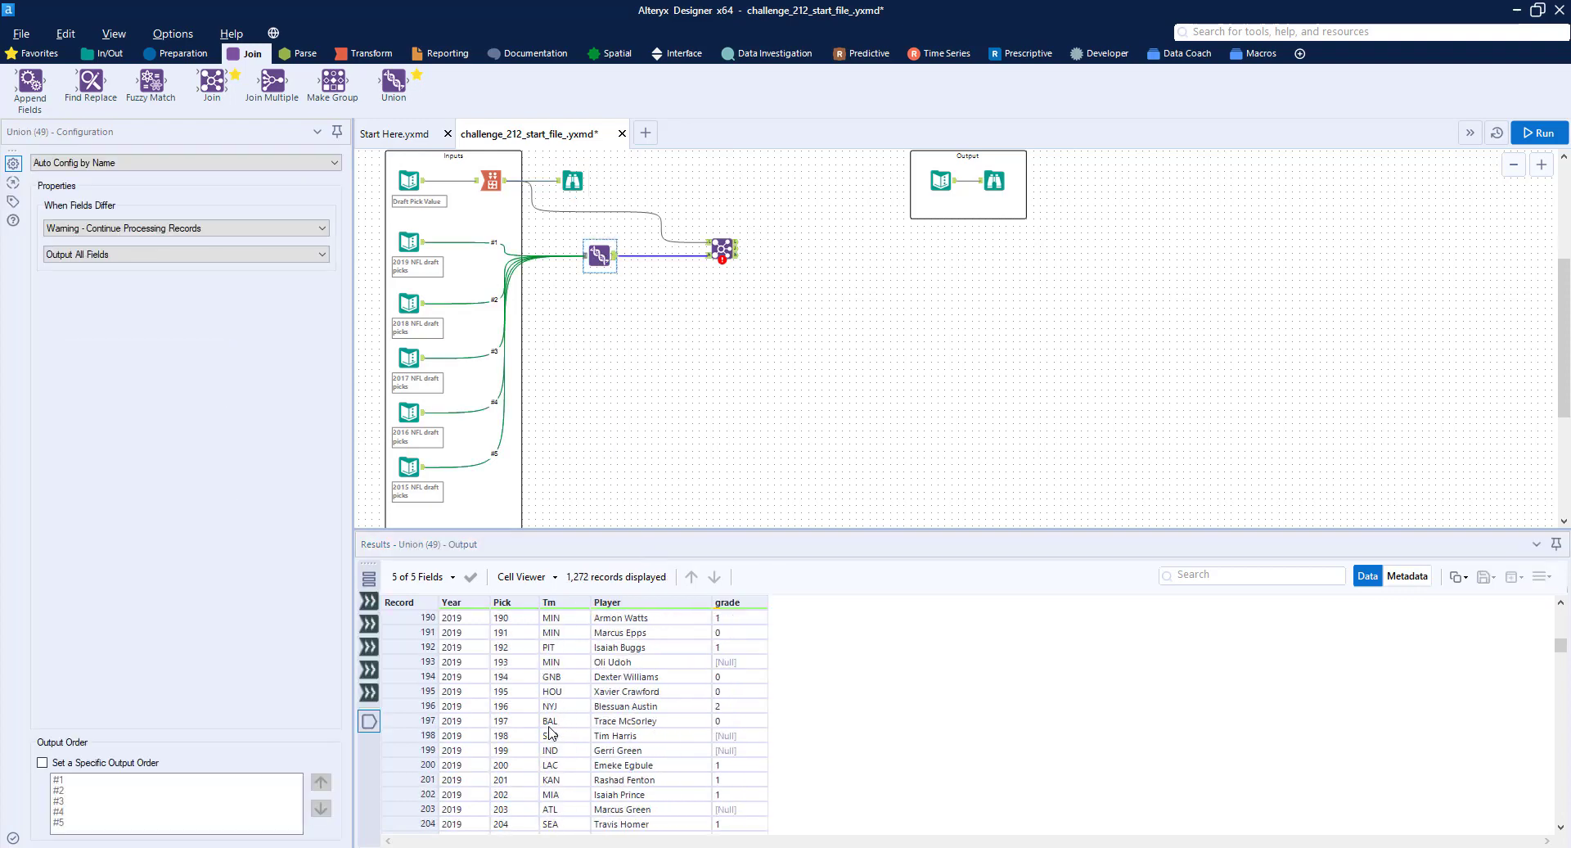
scroll(550, 731, "down", 18)
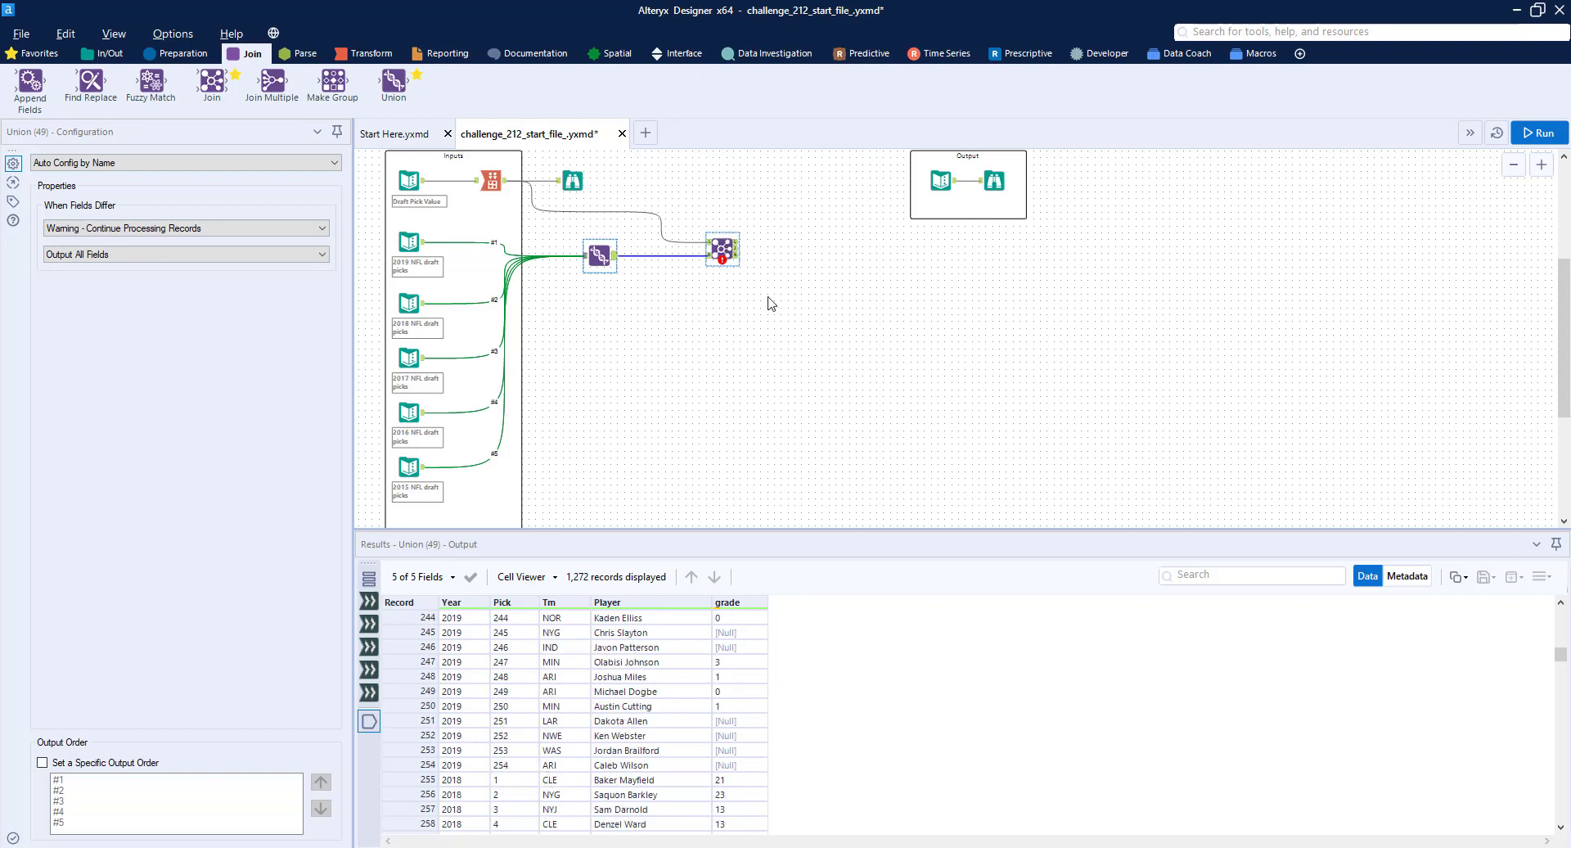
scroll(769, 304, "up", 3)
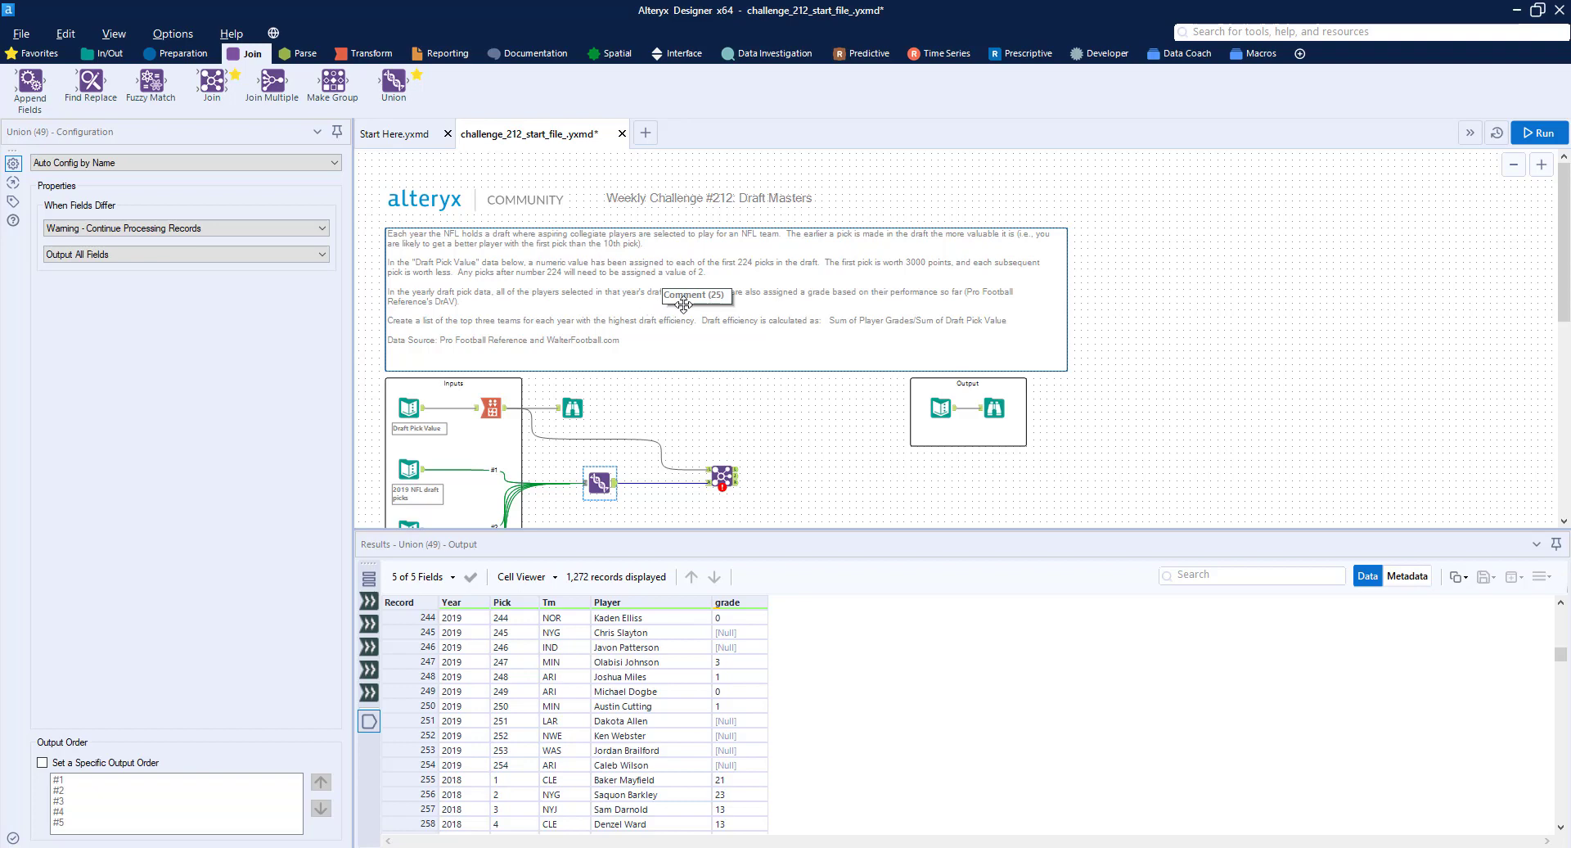
scroll(773, 351, "down", 1)
- Add a second Union tool that combines the Join tool's joined (J) and unmatched right (R) outputs
left_click(726, 409)
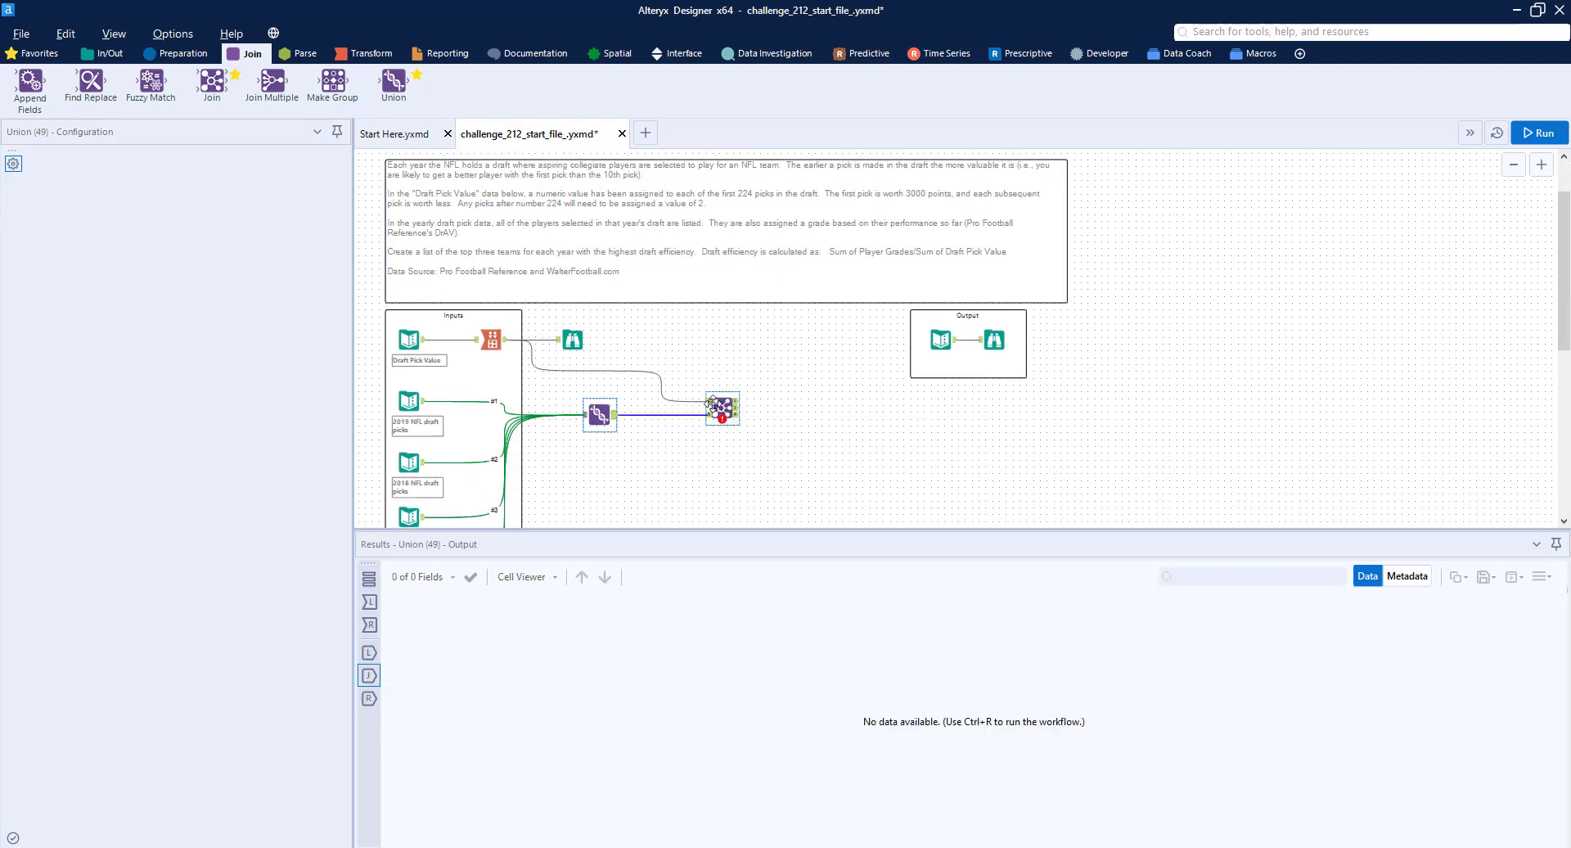
left_click_drag(713, 401, 713, 407)
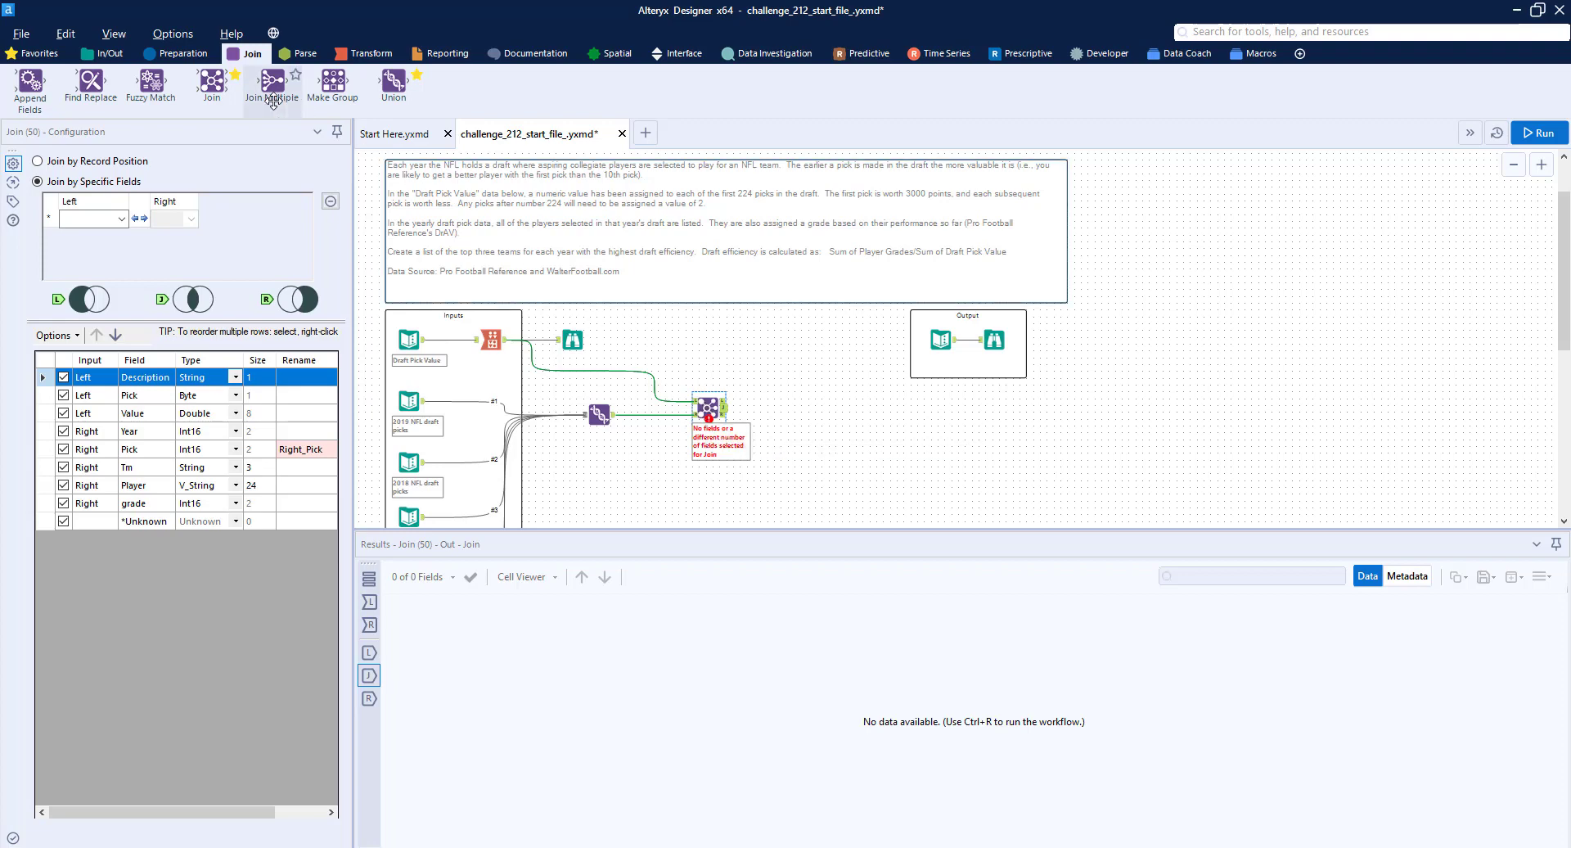
left_click_drag(381, 73, 787, 406)
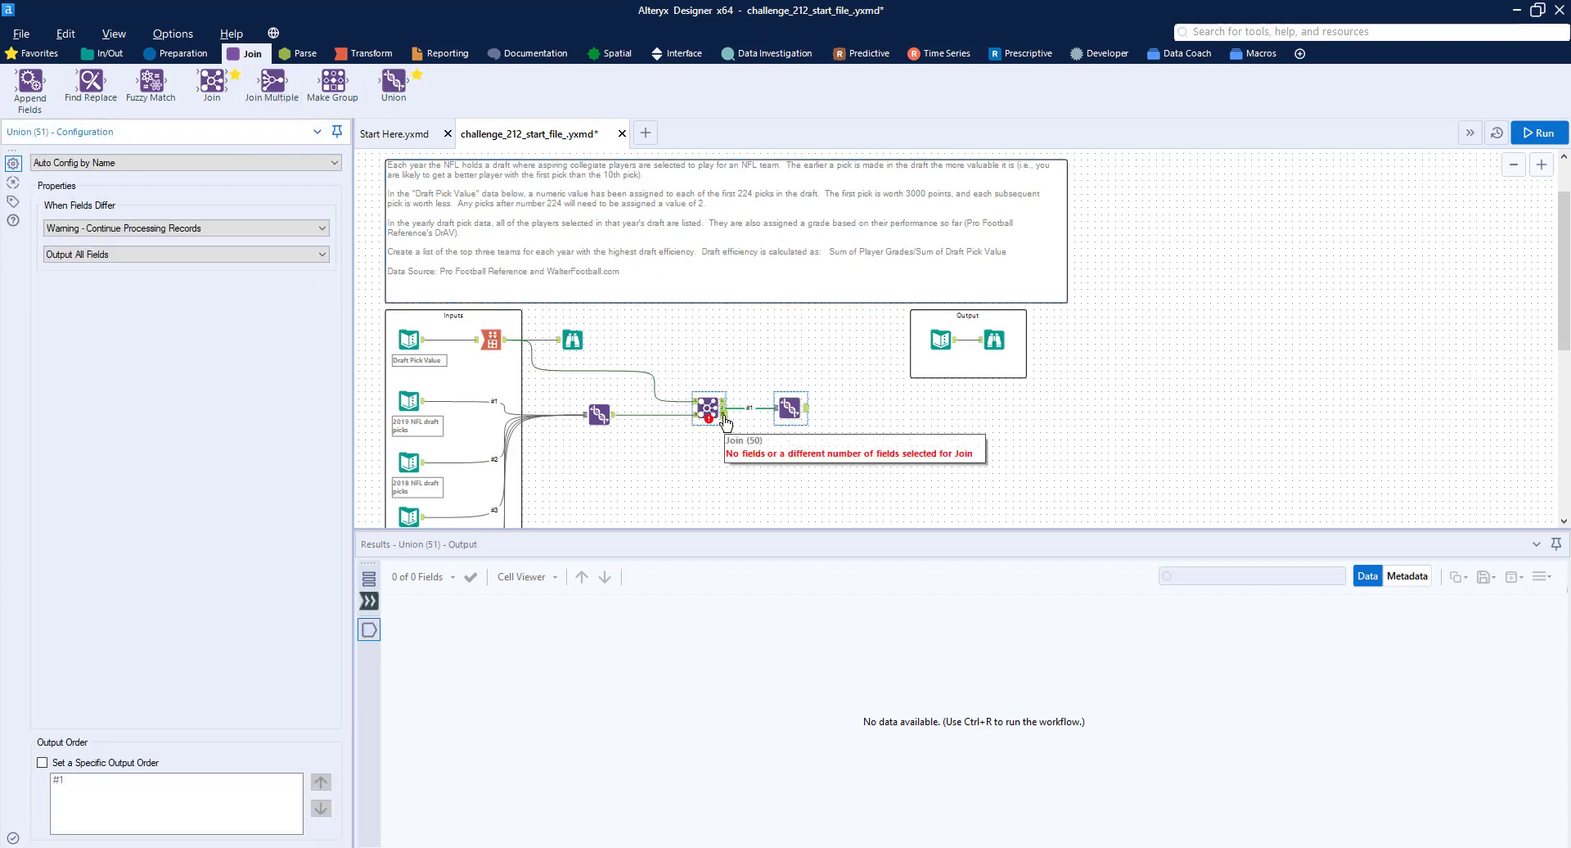
left_click_drag(784, 414, 776, 408)
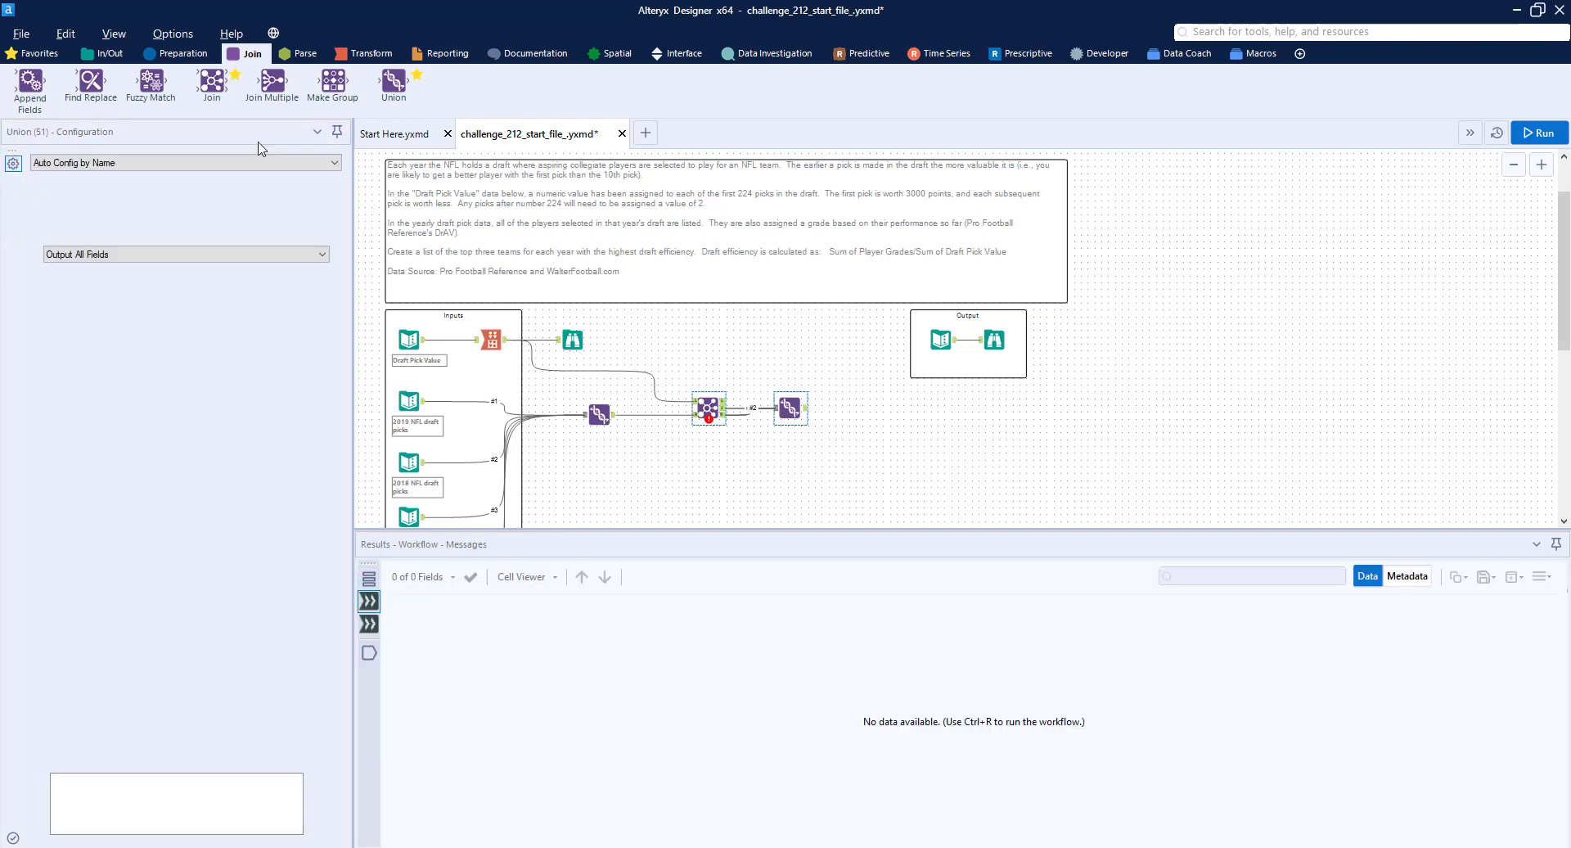
- Attach a Browse tool to the second Union's output and run the workflow
left_click(104, 53)
left_click_drag(36, 92, 871, 408)
left_click(1515, 131)
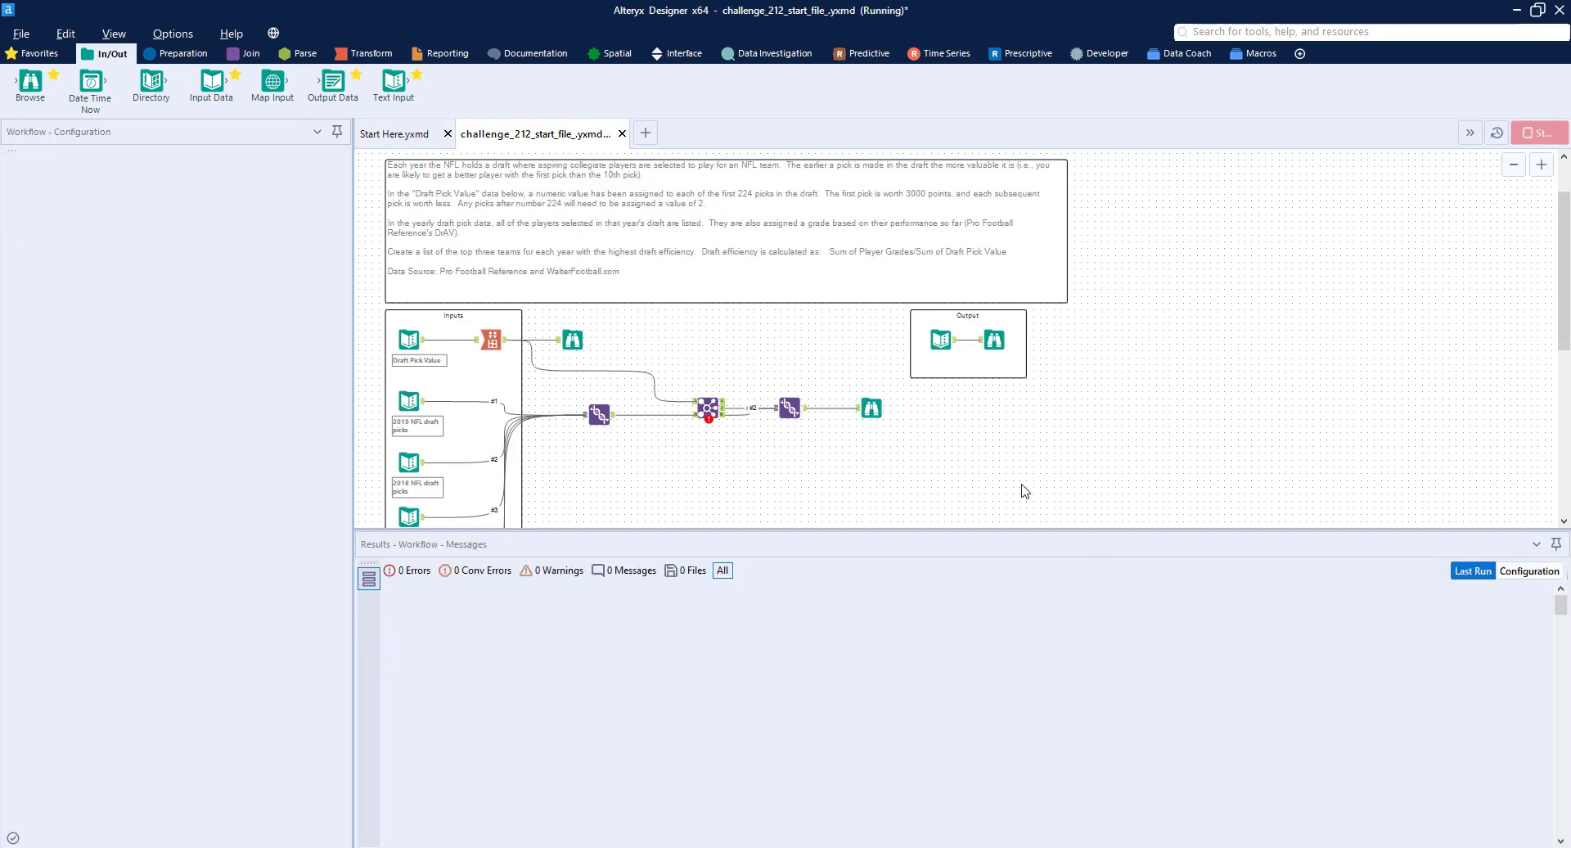
- Configure the Join tool to join by specific fields, matching Pick on the left with Pick on the right
left_click(710, 408)
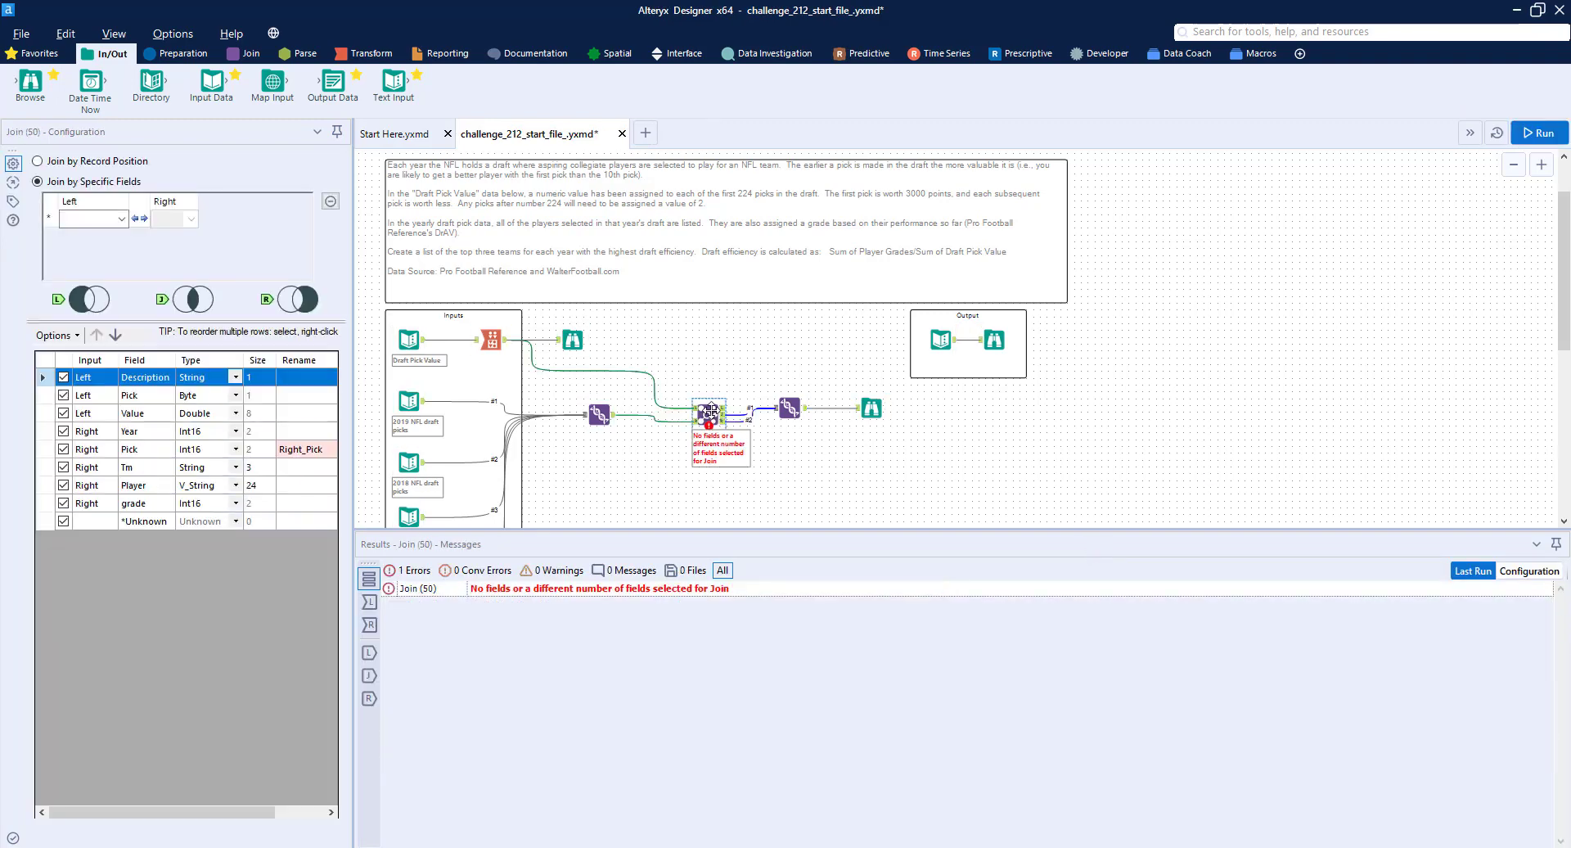
left_click_drag(710, 407, 710, 401)
left_click(92, 217)
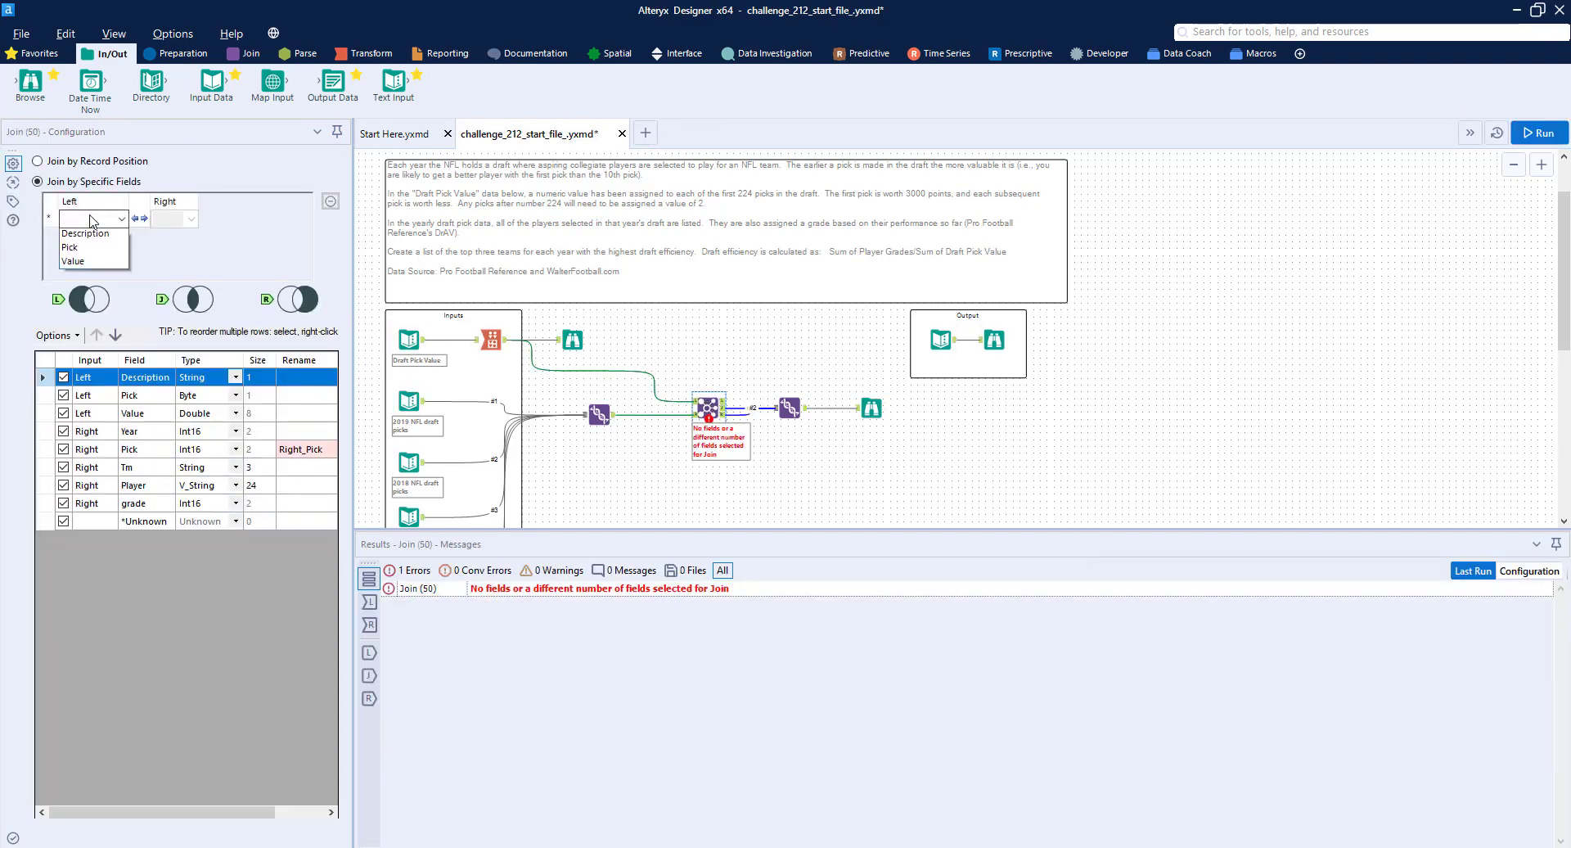
left_click(93, 249)
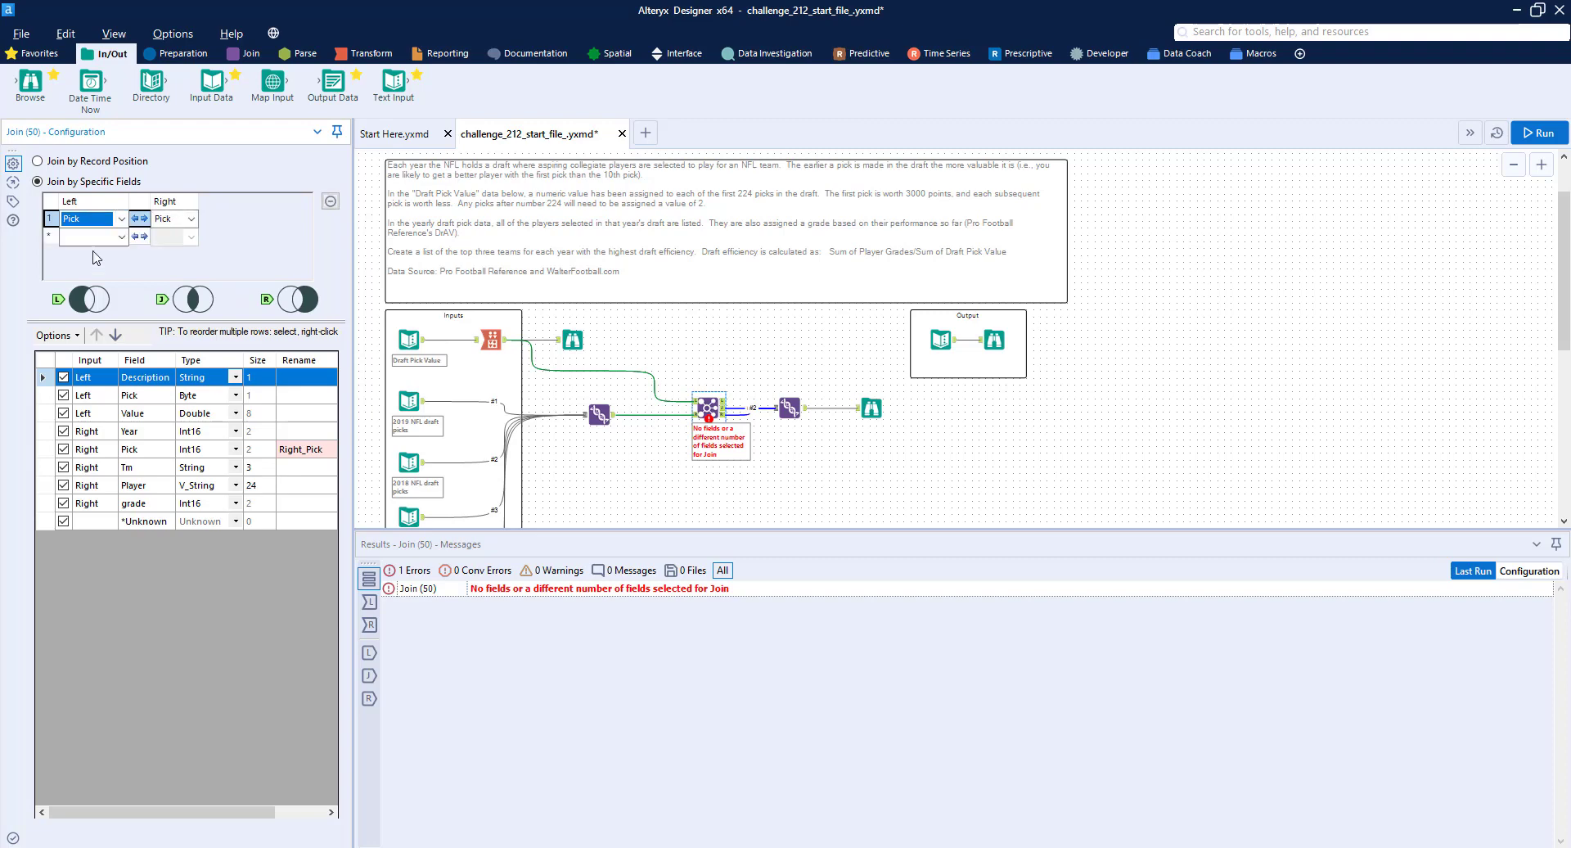
- Run the workflow and examine the second Union's records from start to end, checking the Value column for the highest picks
left_click(1538, 132)
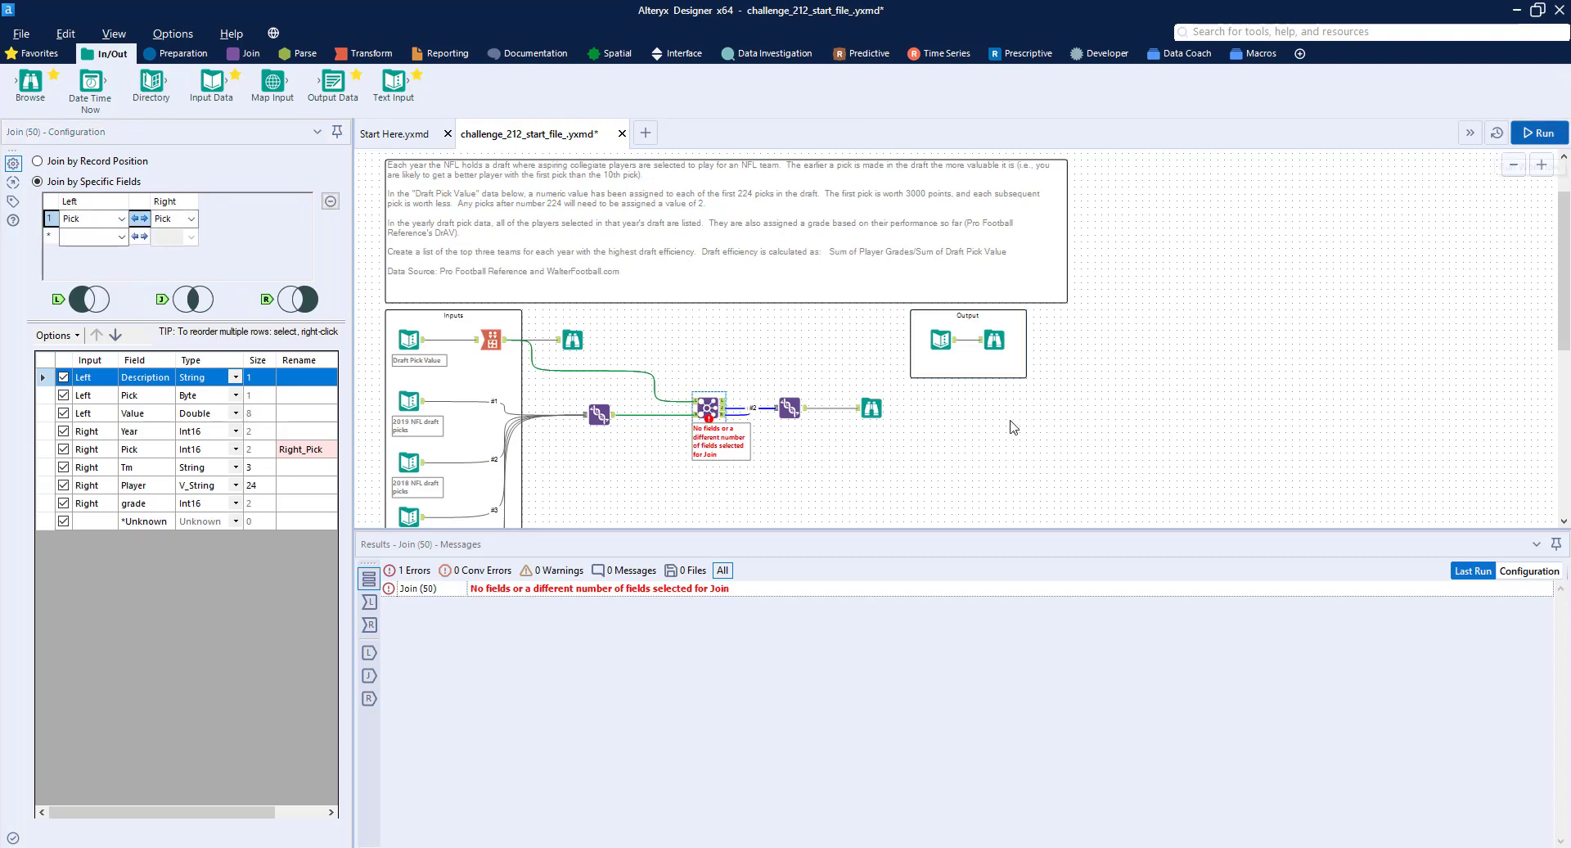
left_click(869, 409)
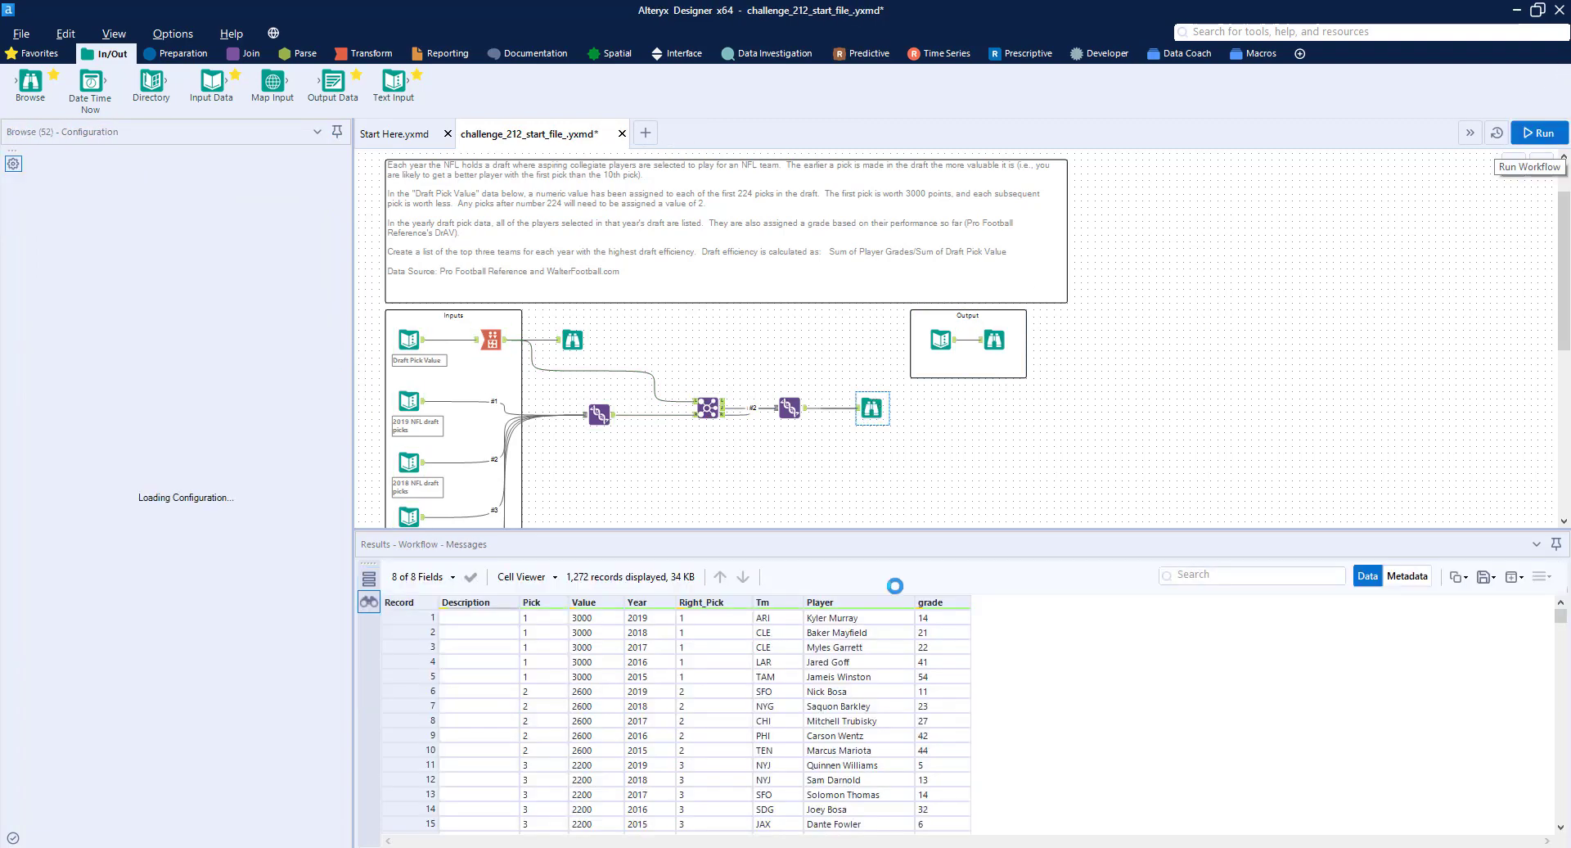
scroll(786, 688, "down", 2)
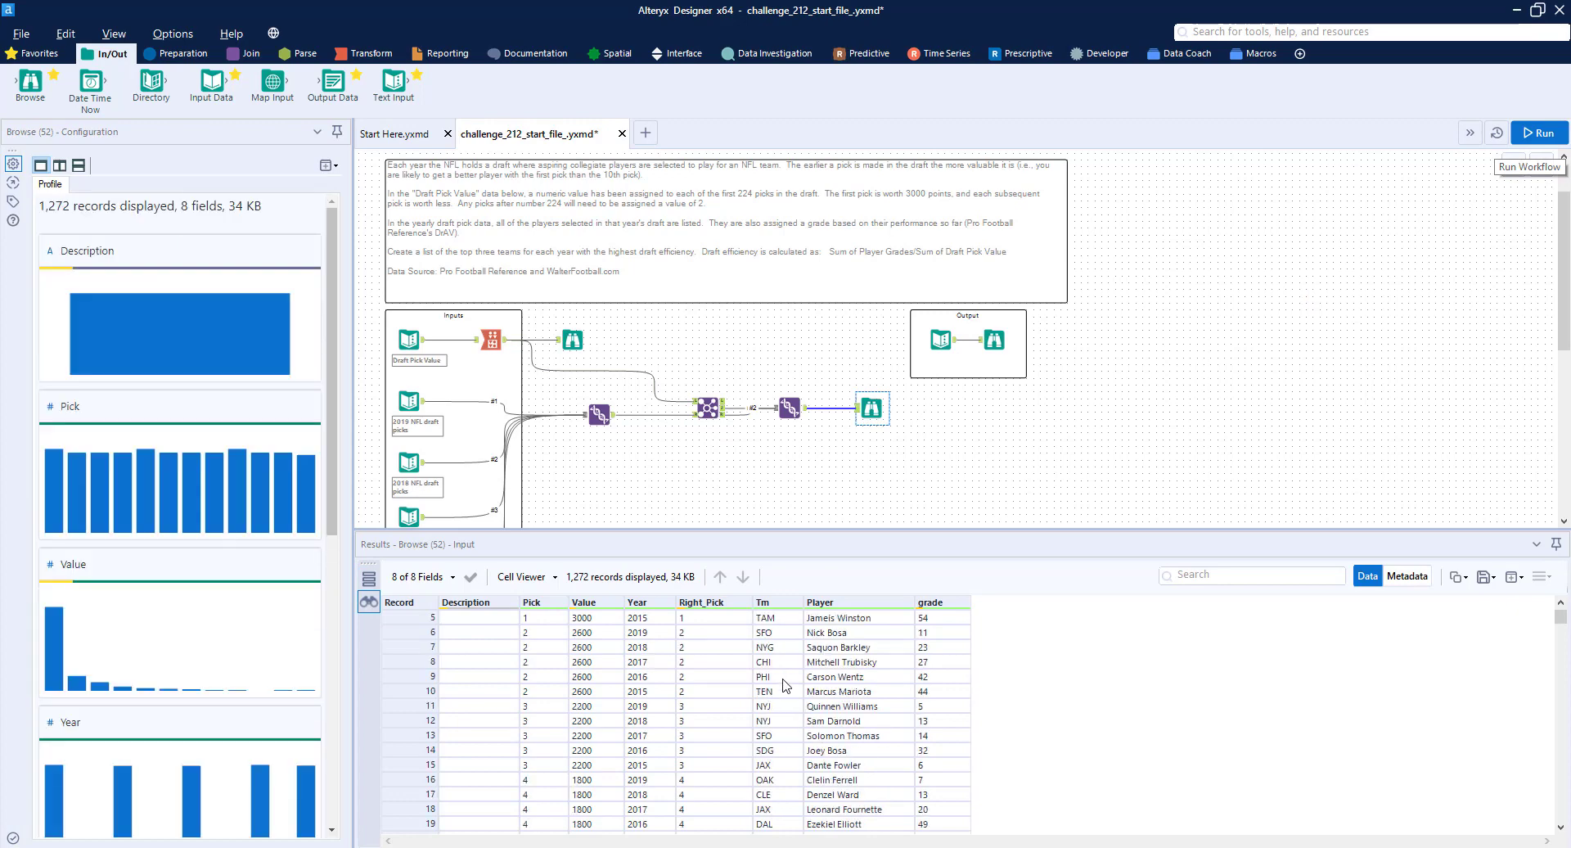
scroll(655, 659, "down", 5)
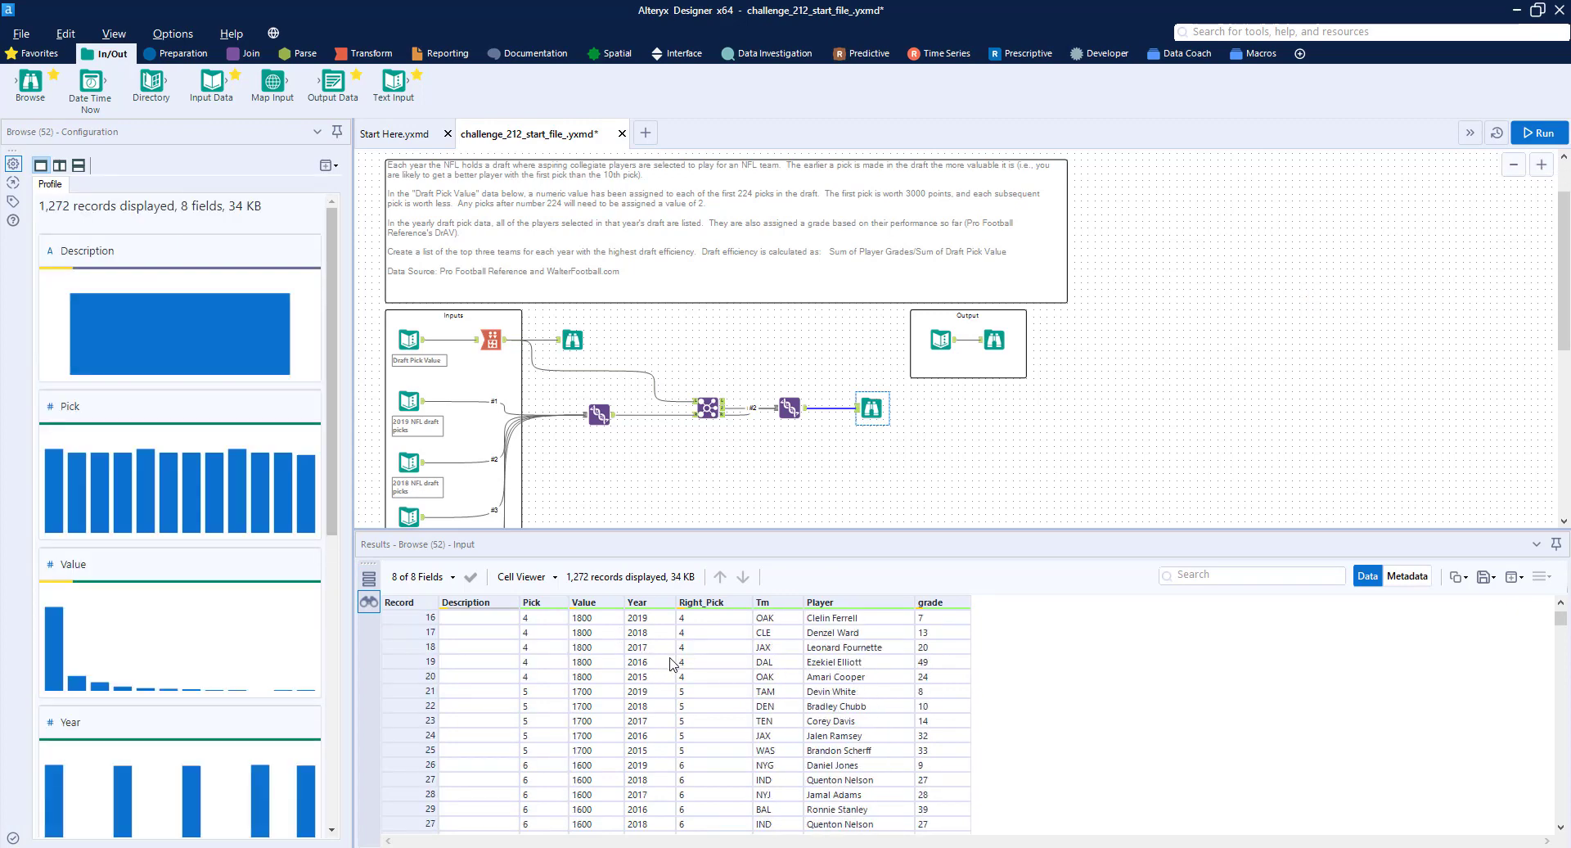
scroll(673, 664, "up", 6)
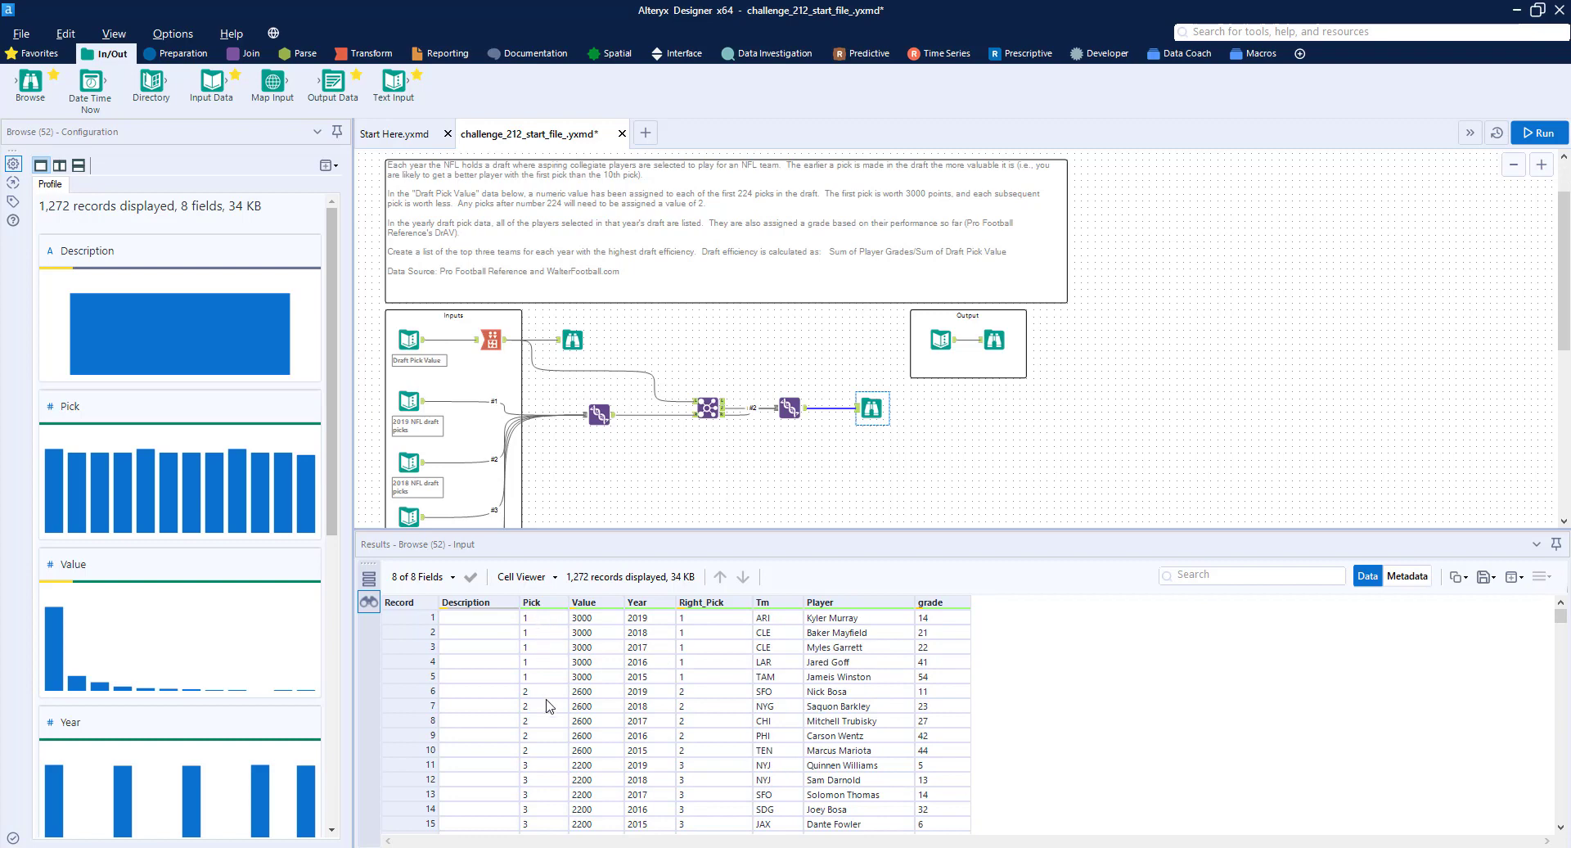
scroll(548, 773, "down", 11)
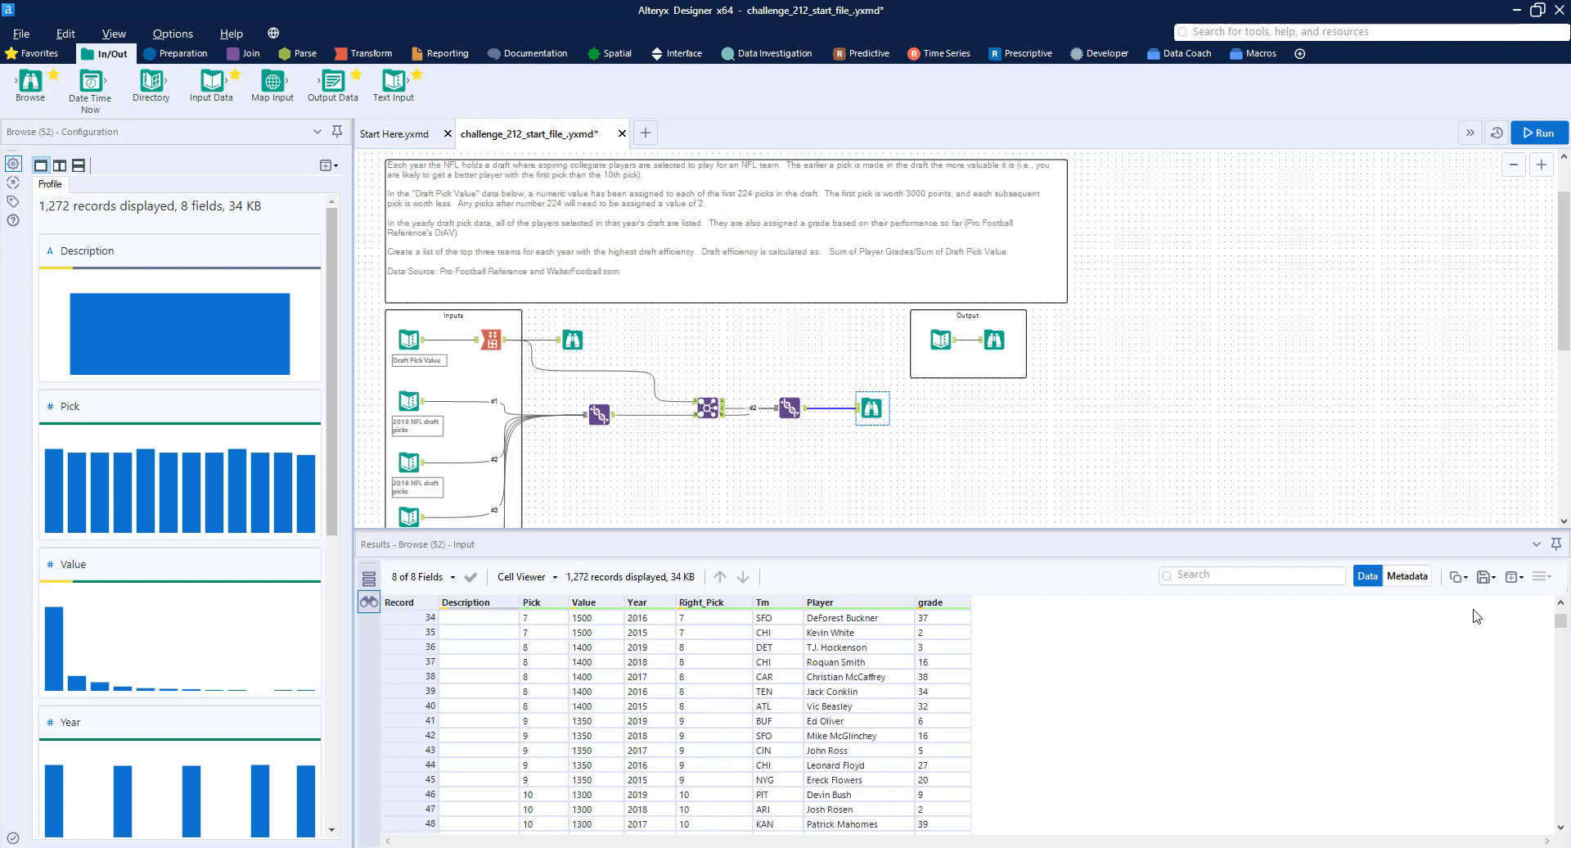
left_click_drag(1563, 621, 1561, 812)
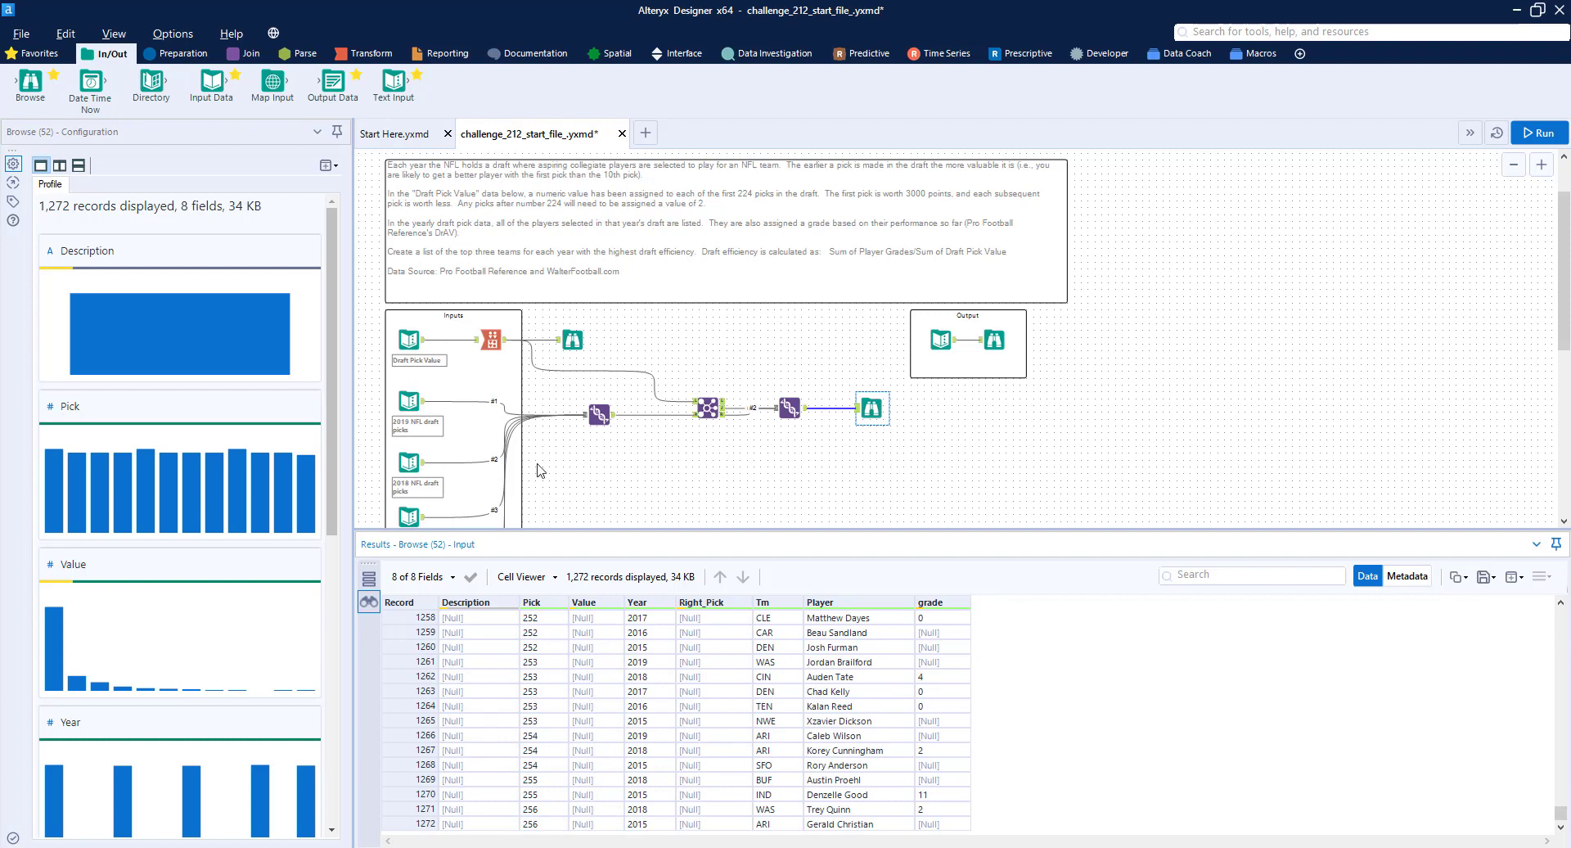
- Insert a Formula tool between the second Union and its Browse tool
left_click(177, 53)
left_click_drag(272, 82, 839, 409)
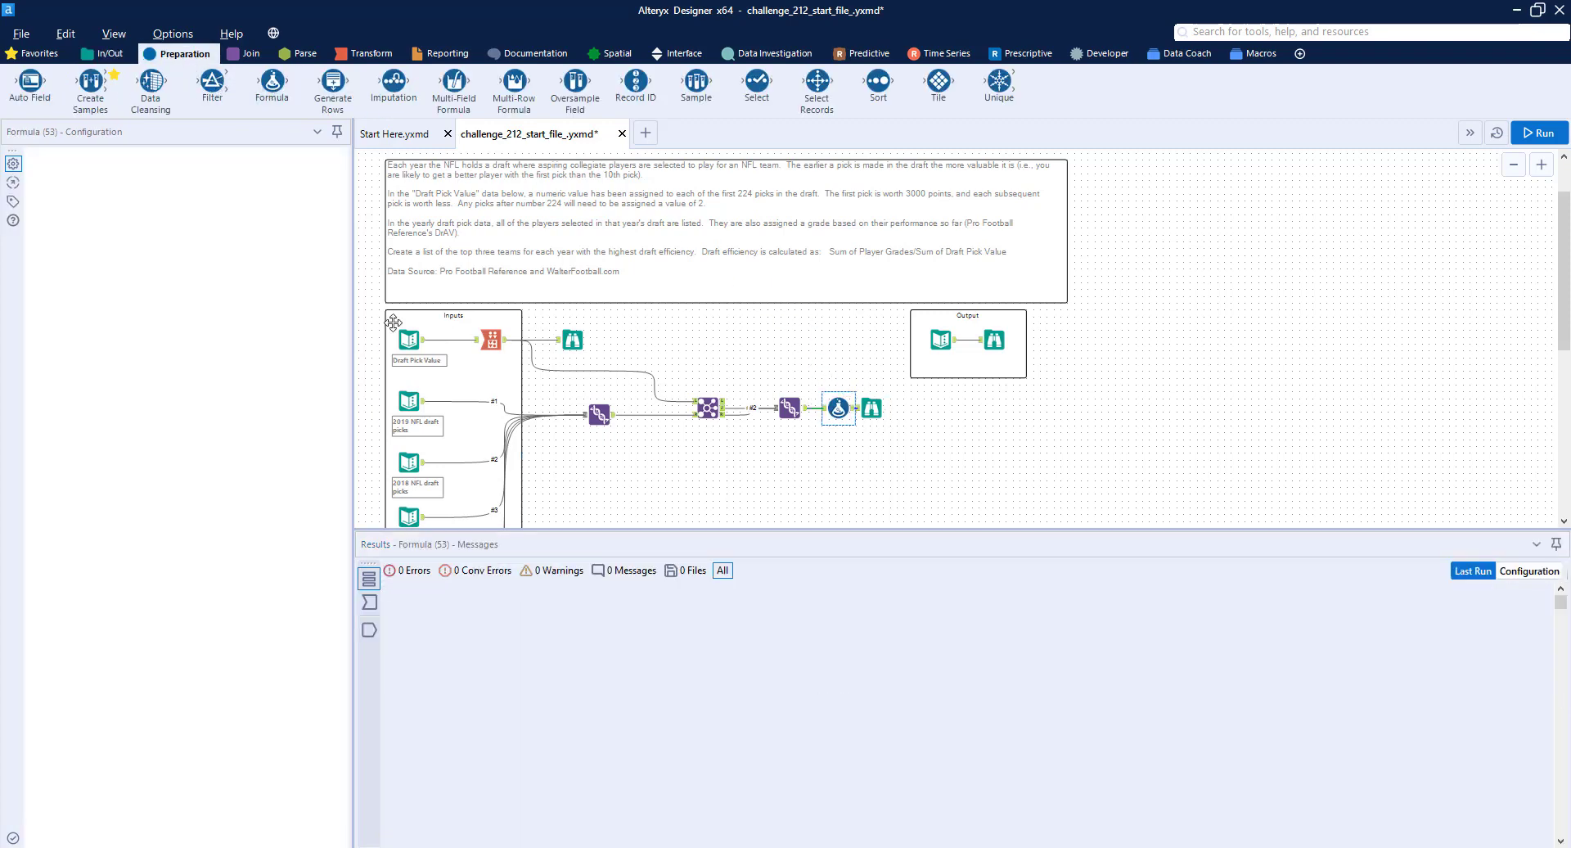
- Set the Formula tool to update the Value column with if IsNull([Value]) then 2 else [Value] endif
left_click(79, 174)
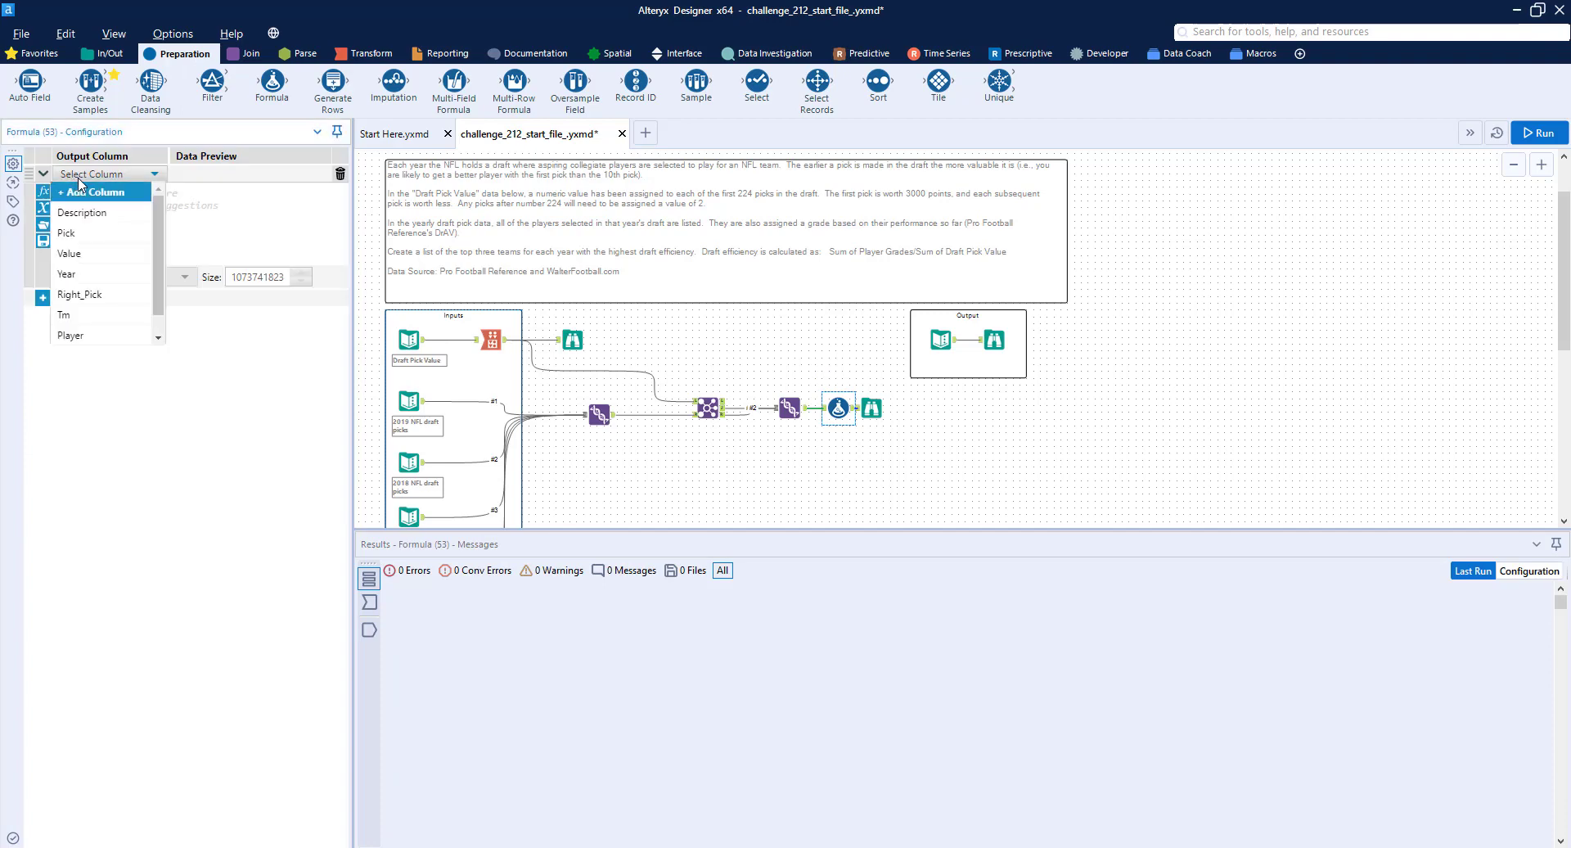
left_click(112, 255)
type("if is")
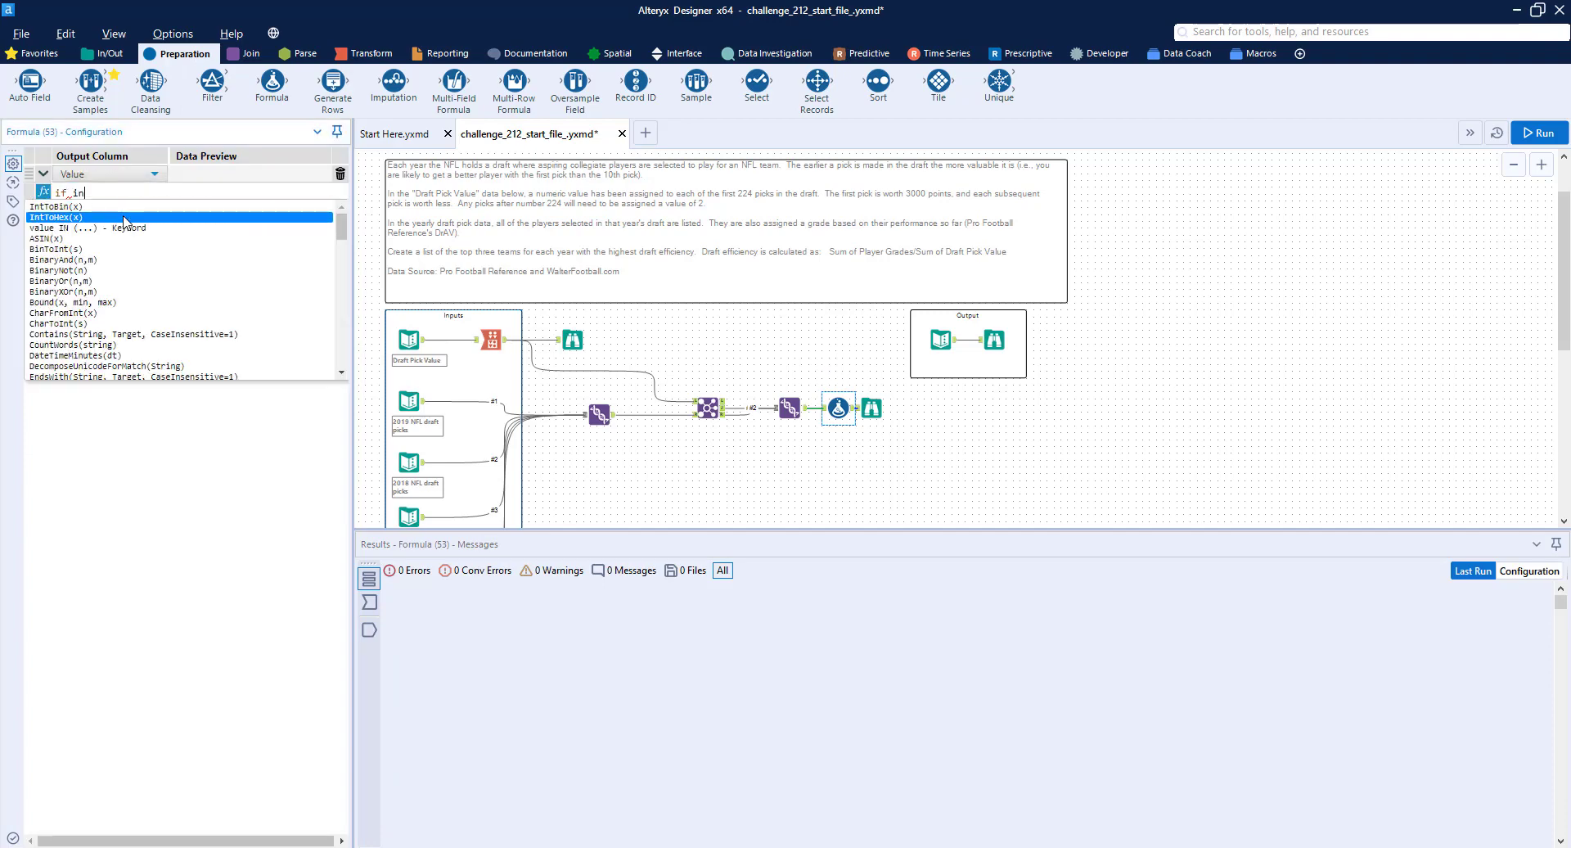
left_click(127, 225)
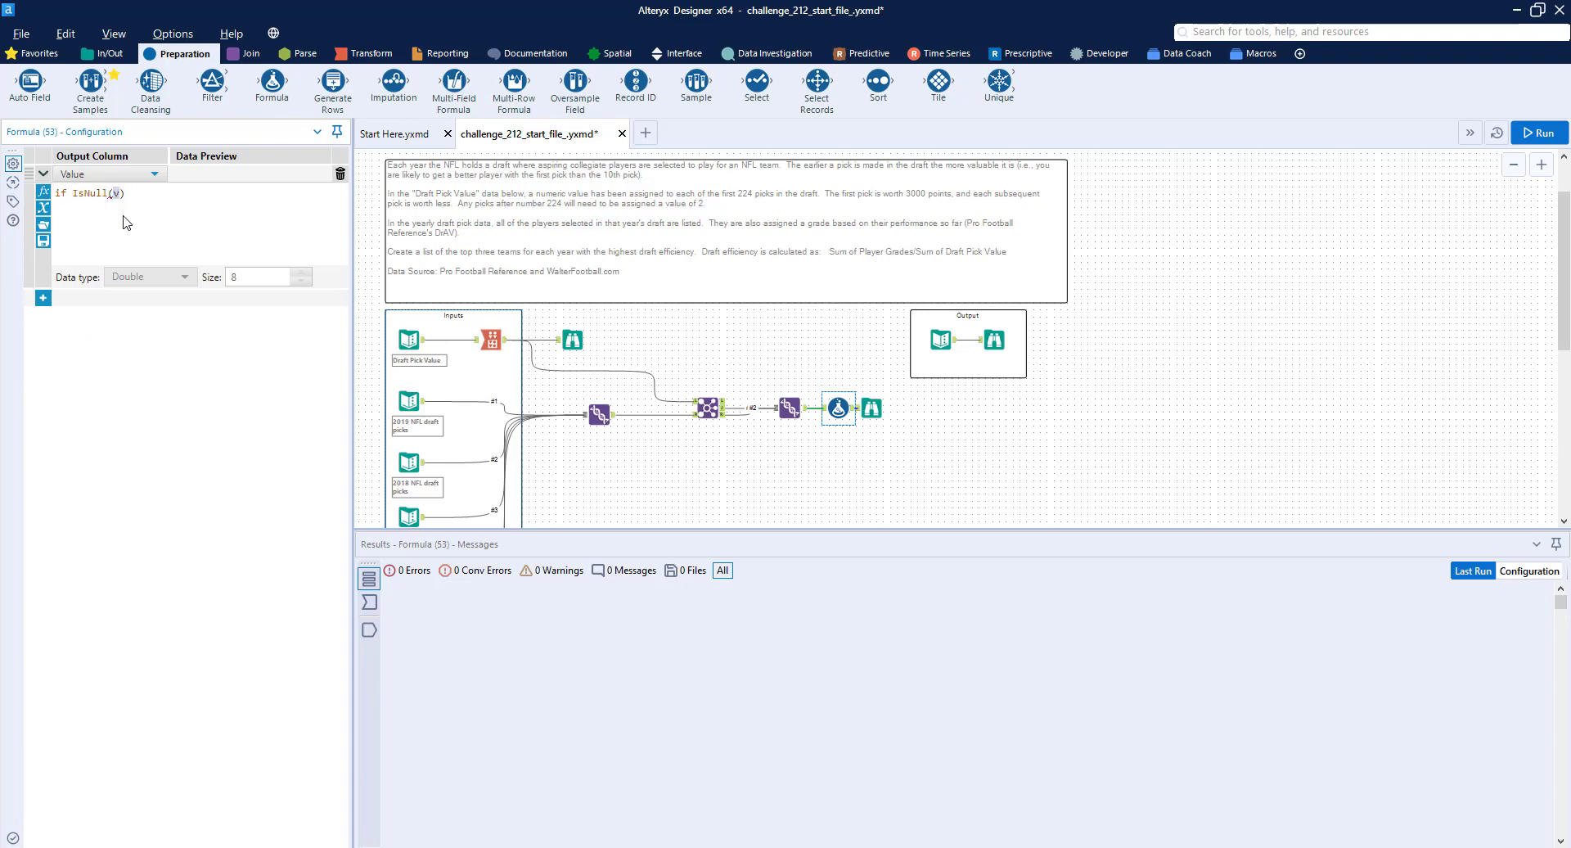
type("[V")
key("Return")
type("then")
type(" 2 else [V")
key("Return")
type("en")
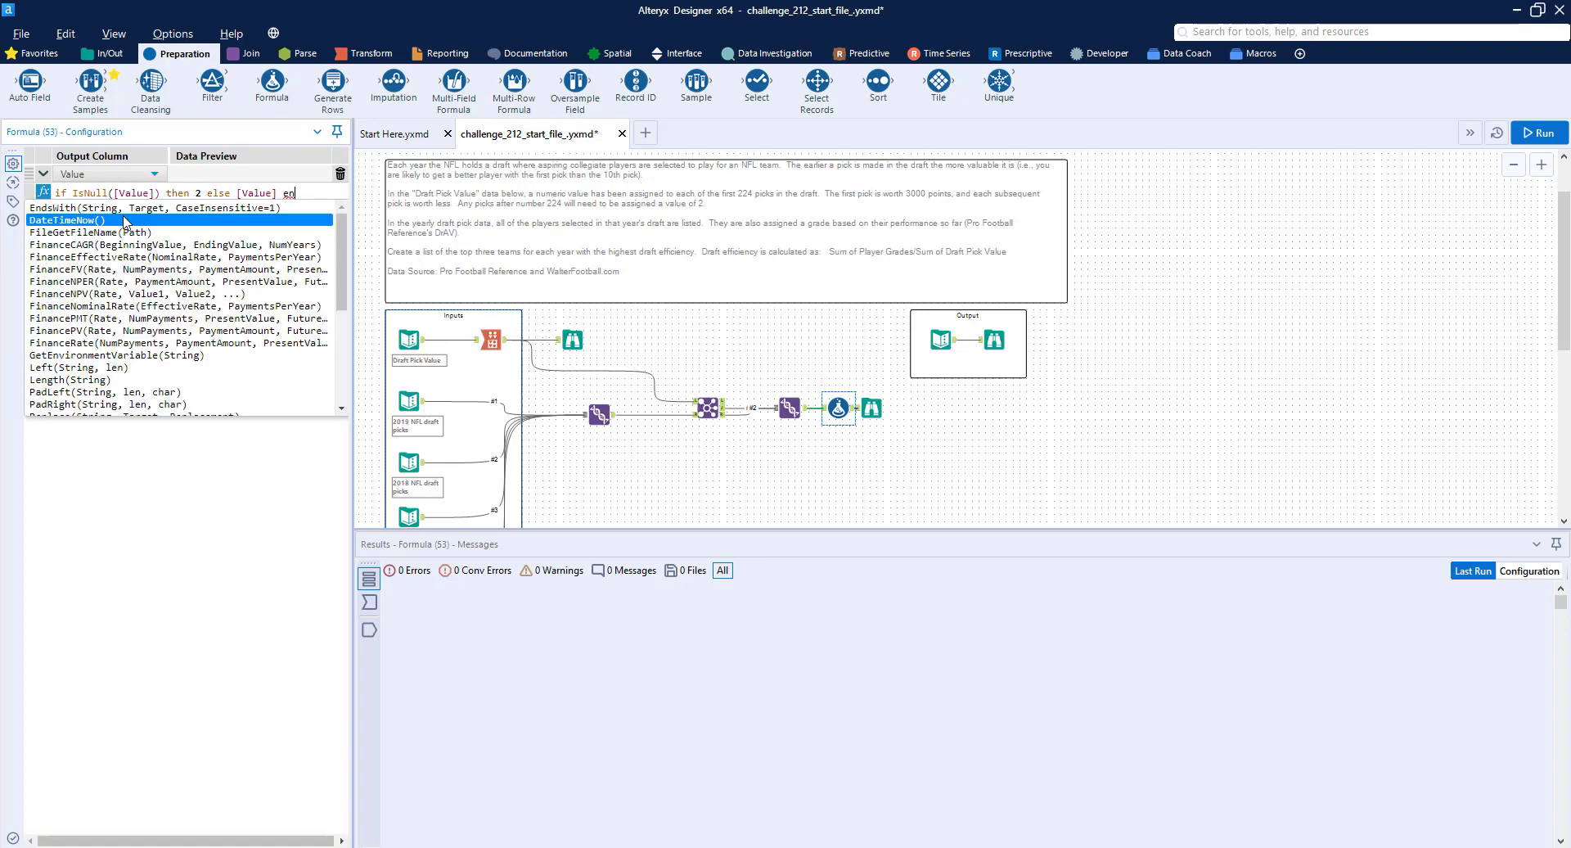
type("dif")
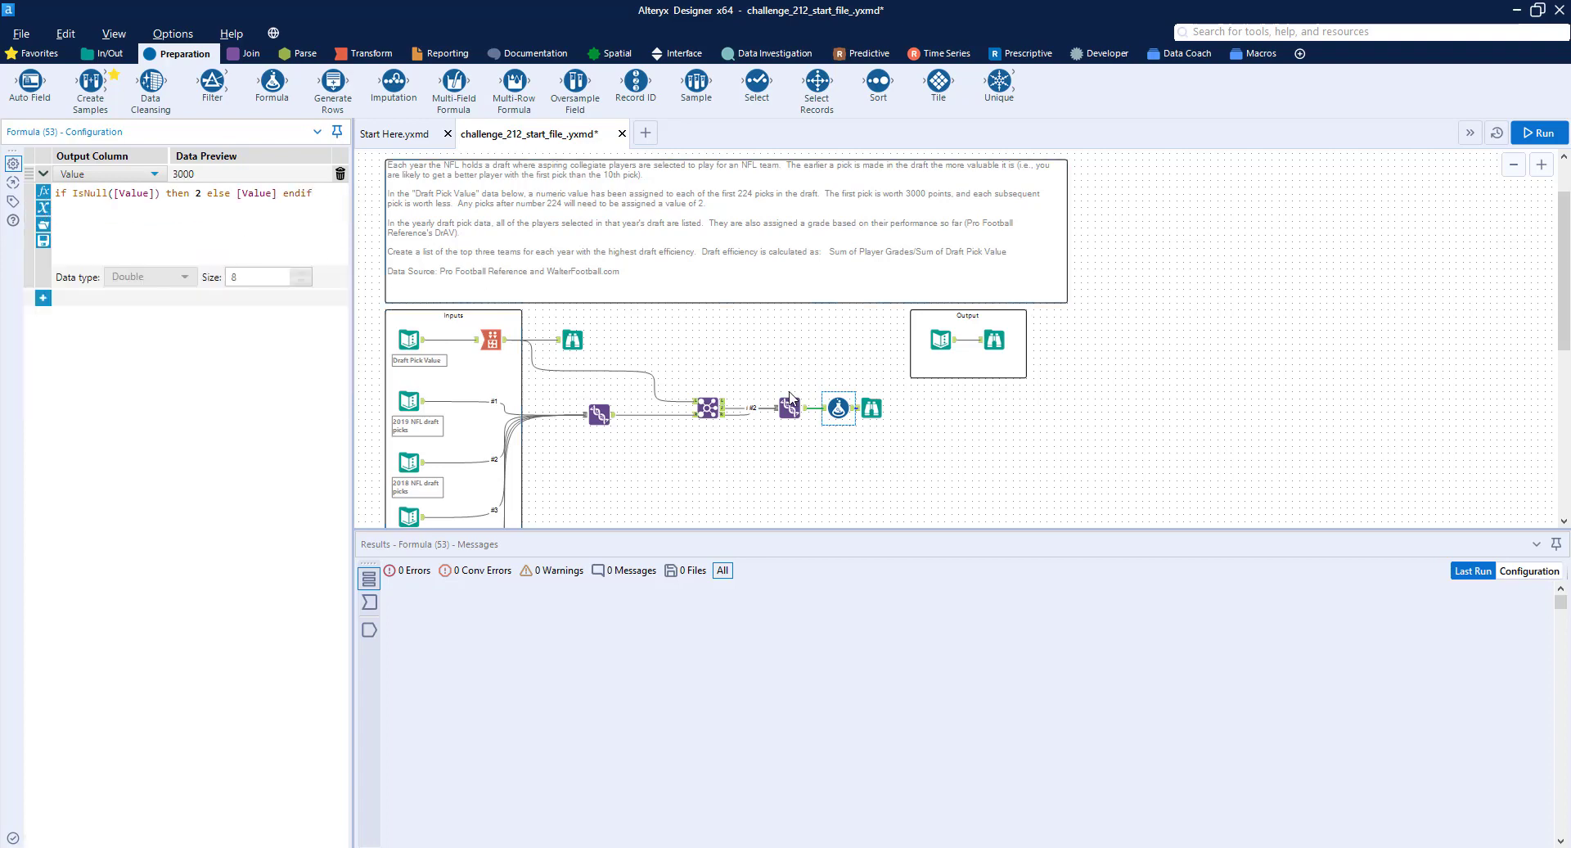
- Move the Browse tool away from the Formula tool, run the workflow and check the Value column in the last records
left_click_drag(871, 407, 946, 407)
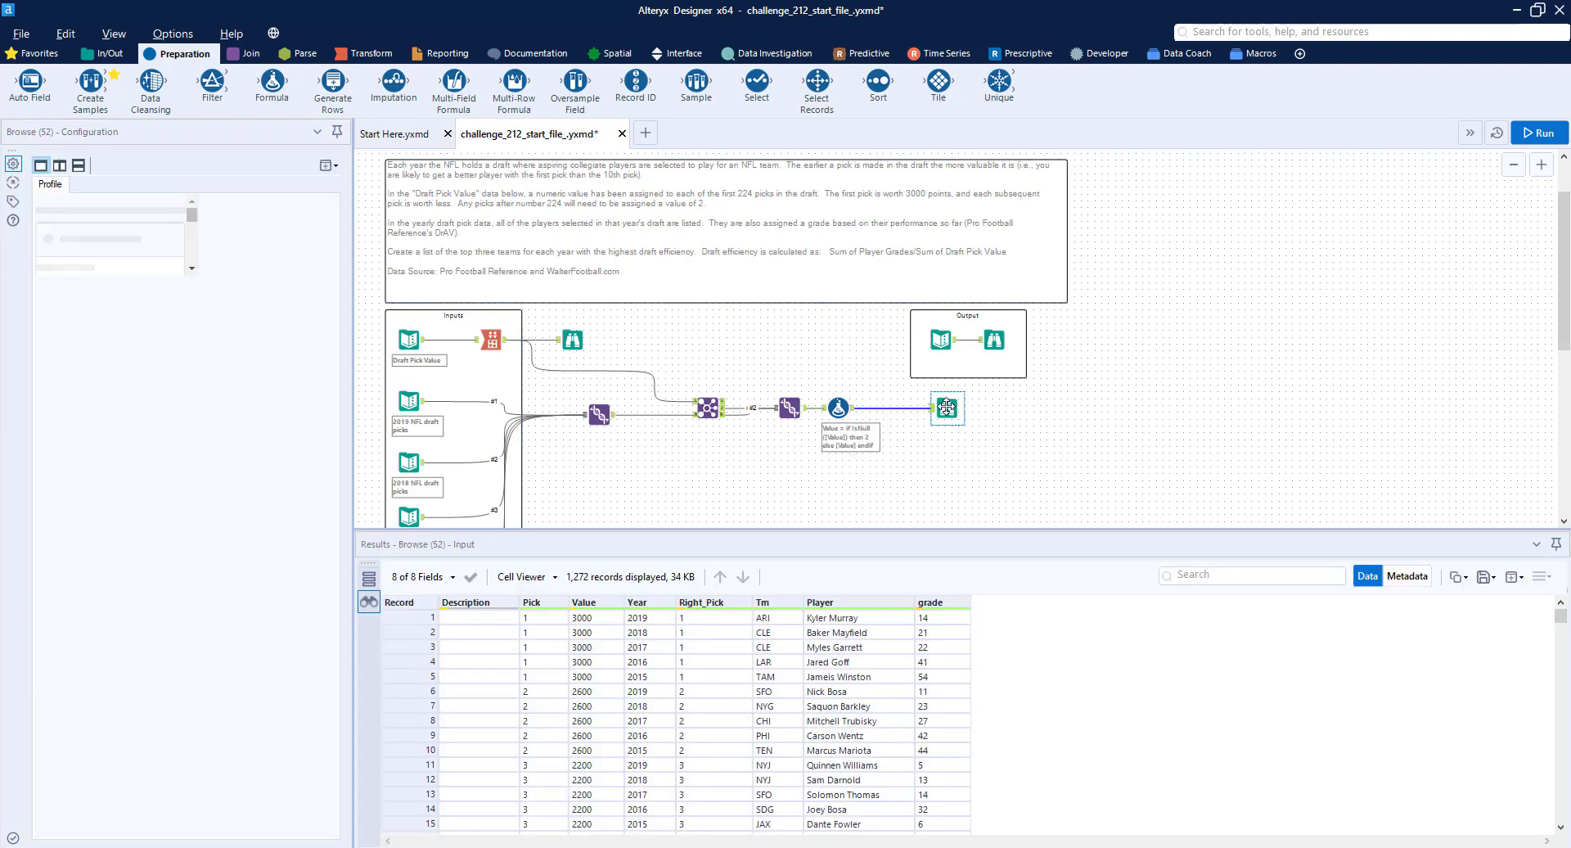
key("ctrl+r")
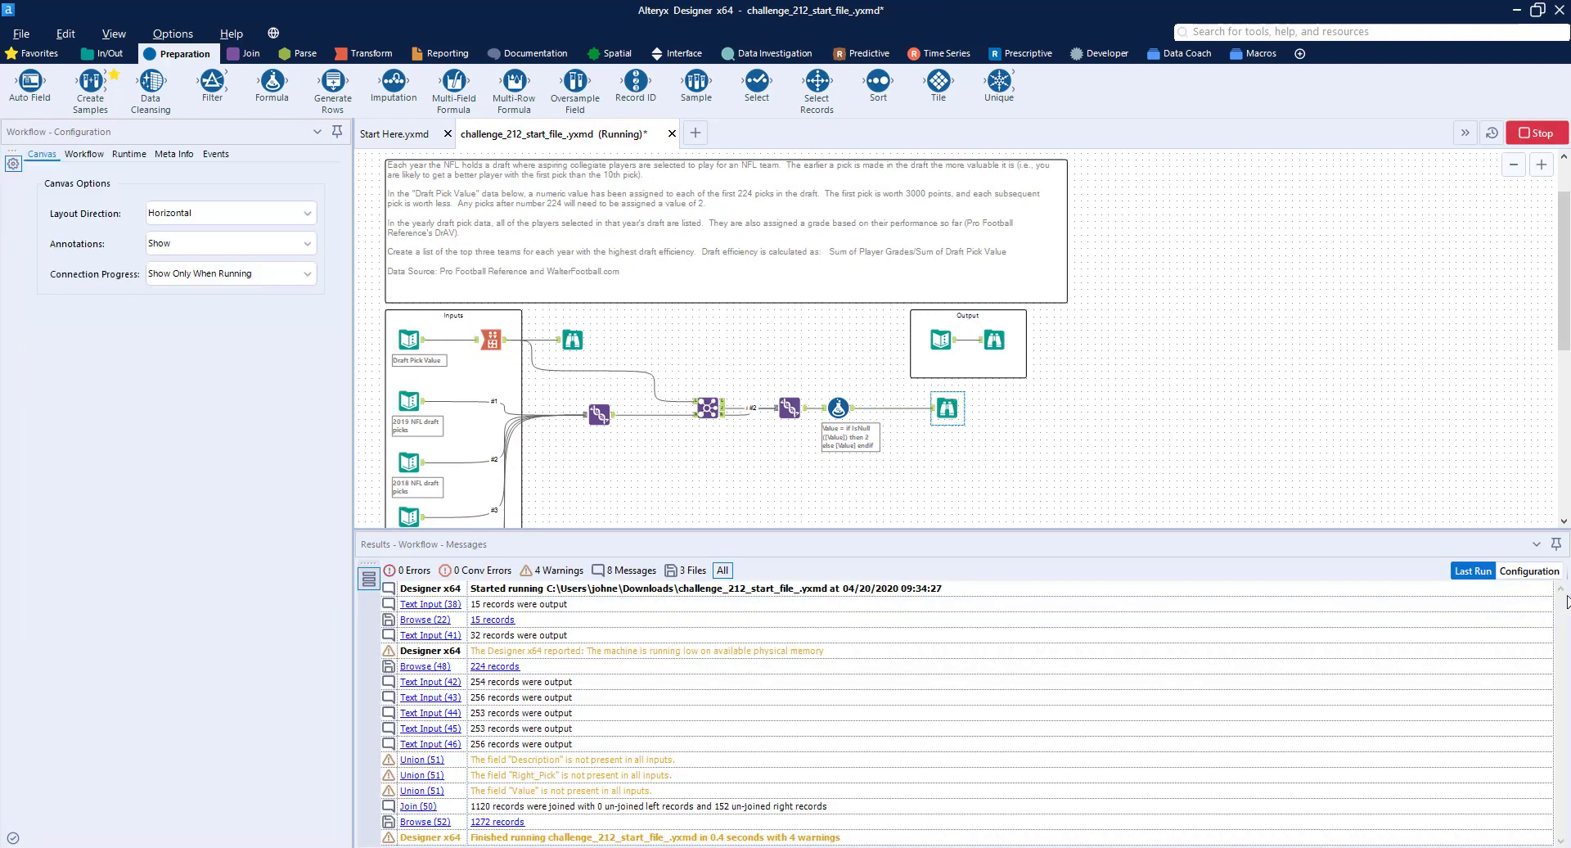
left_click_drag(1561, 614, 1560, 812)
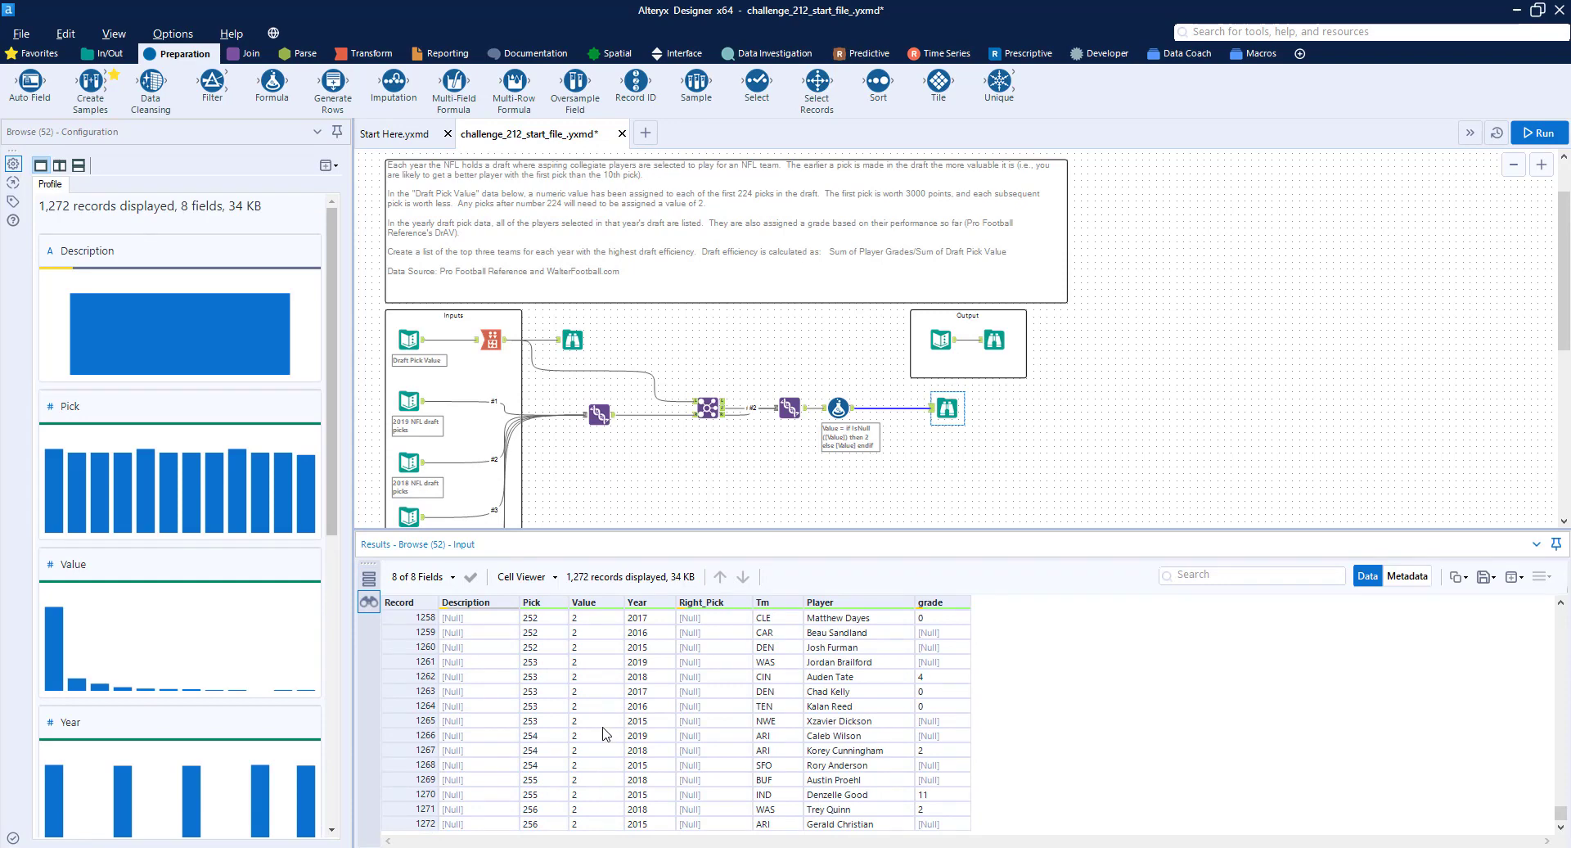
scroll(610, 730, "up", 20)
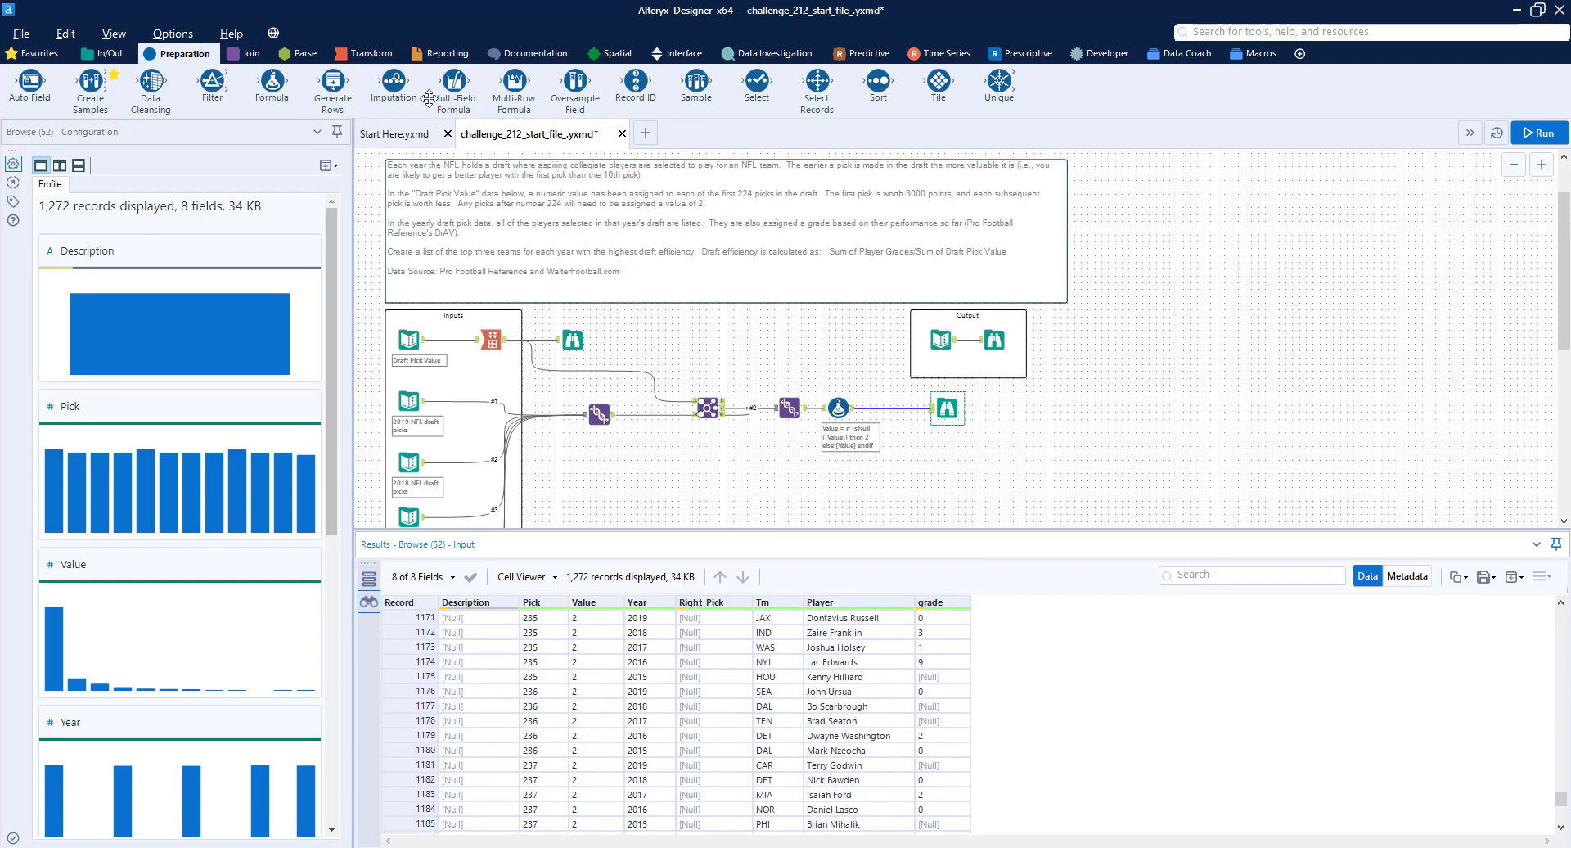
- Insert a Summarize tool between the Formula and Browse tools, and group by Year and Tm
left_click(365, 53)
left_click_drag(274, 86, 892, 407)
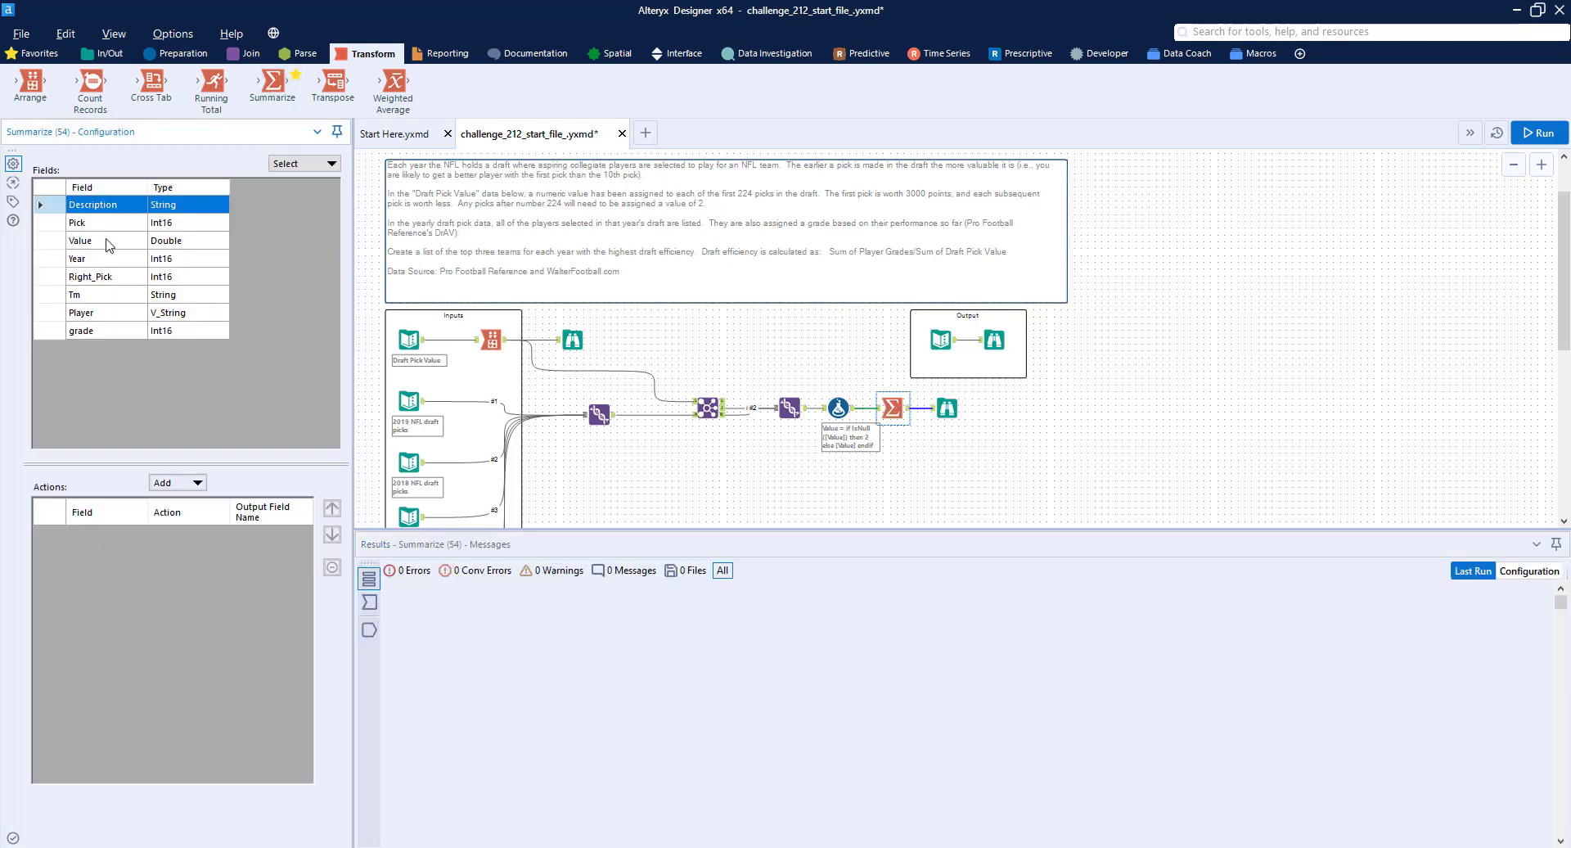
left_click(92, 258)
left_click(104, 295, "ctrl")
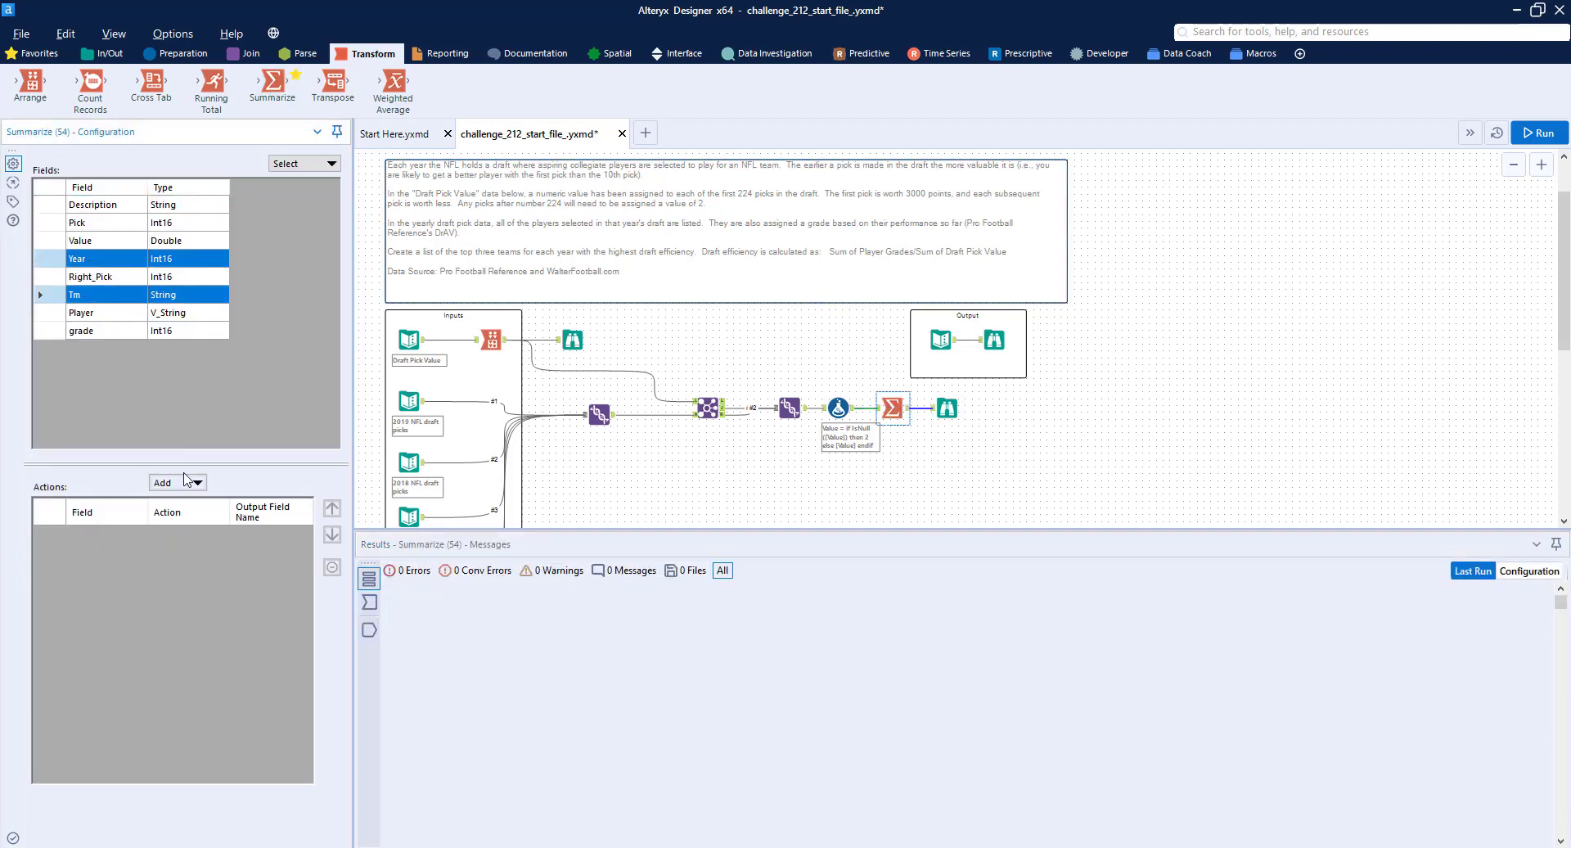
left_click(189, 490)
left_click(196, 496)
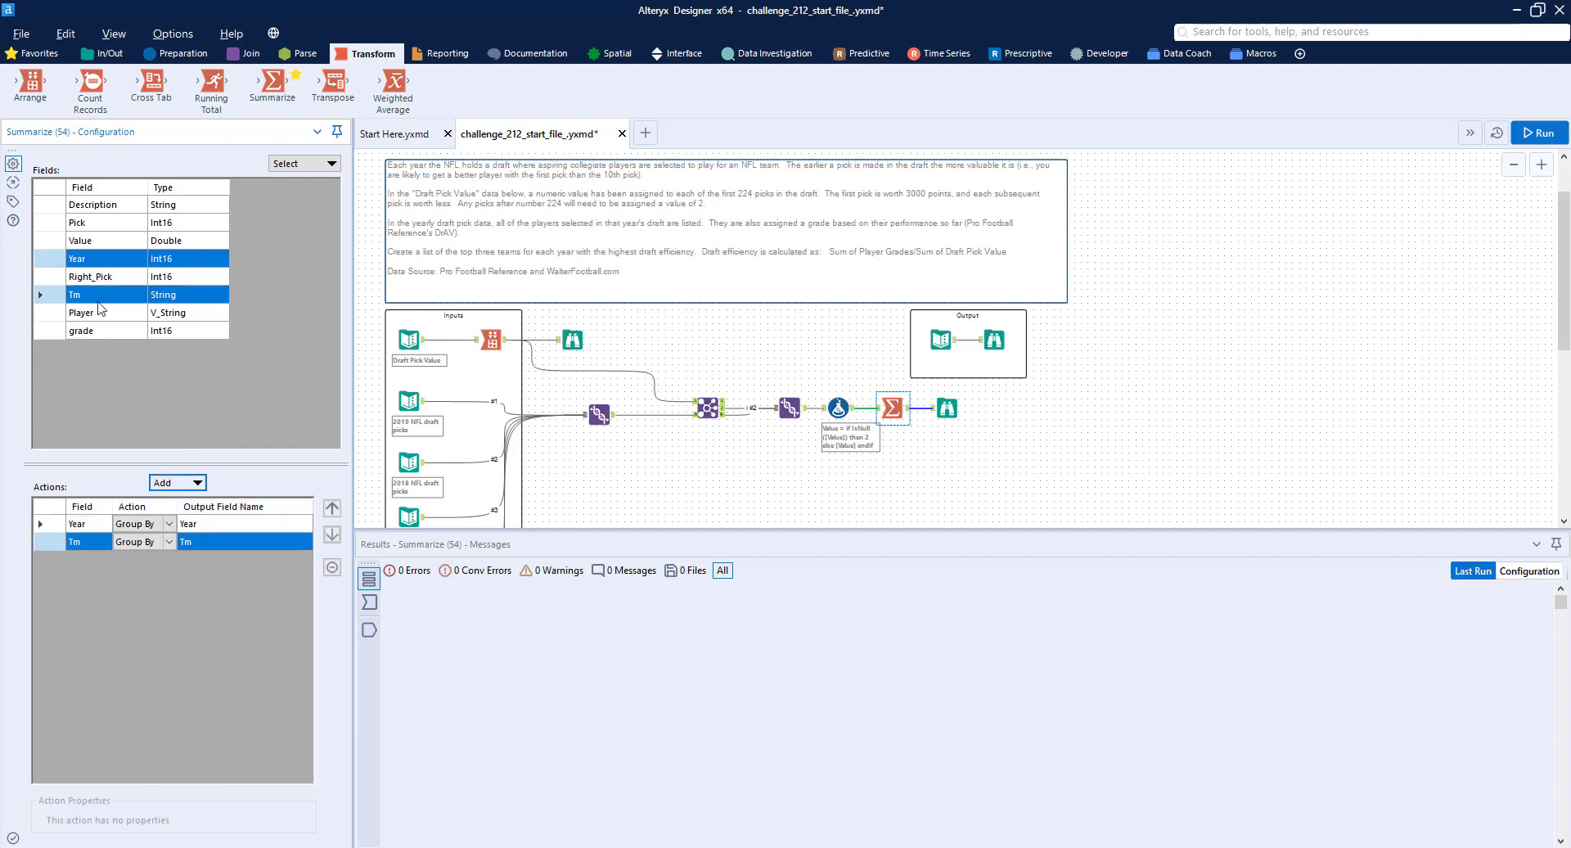
- Add Sum actions for the Value and grade fields in the Summarize tool
left_click(113, 332)
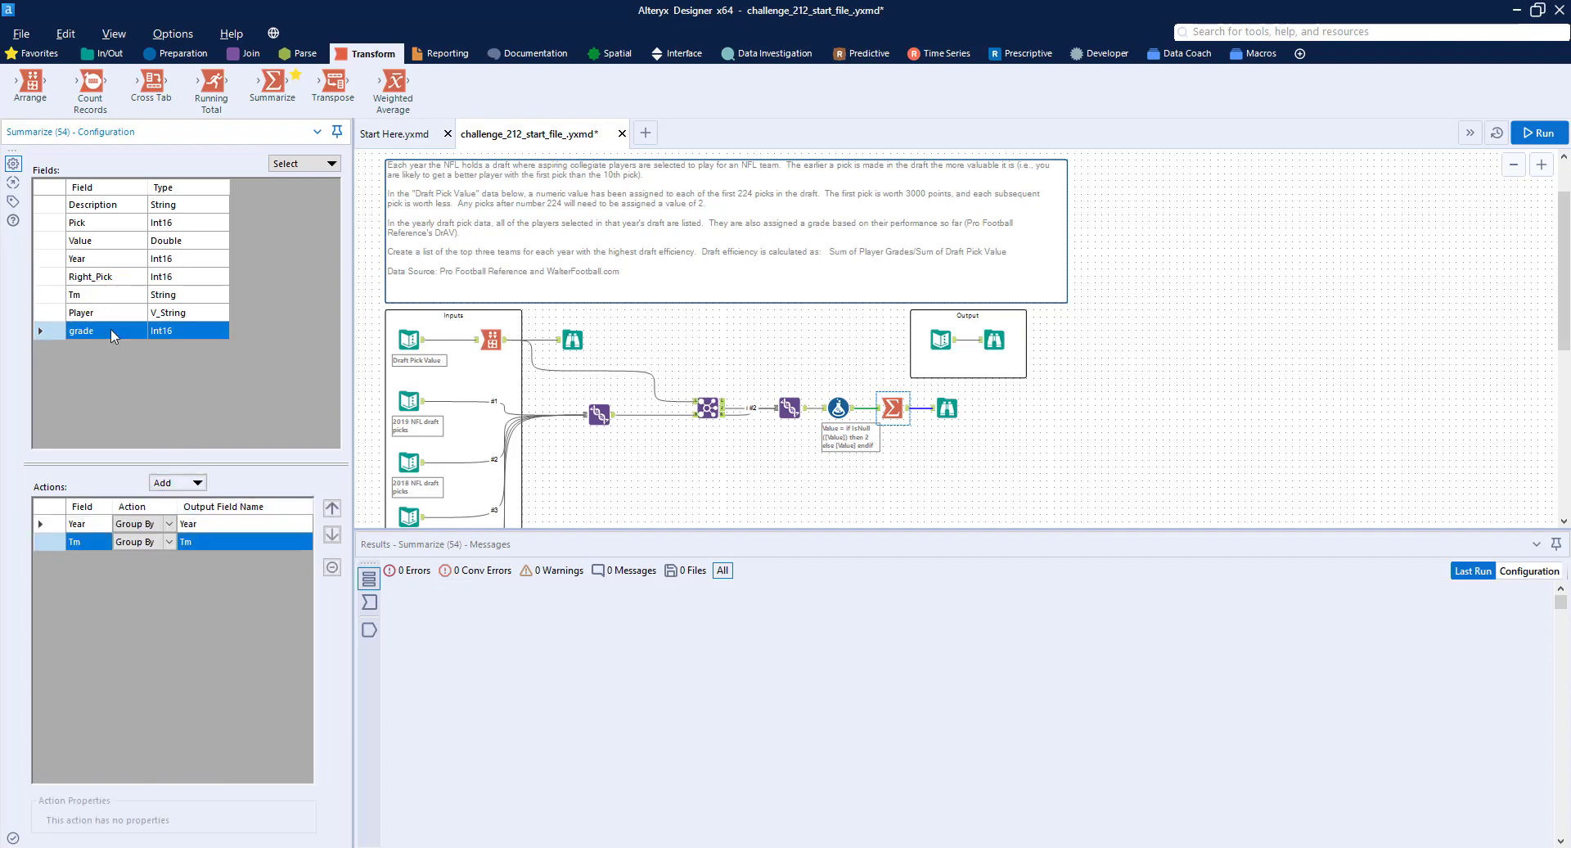
left_click(95, 242, "ctrl")
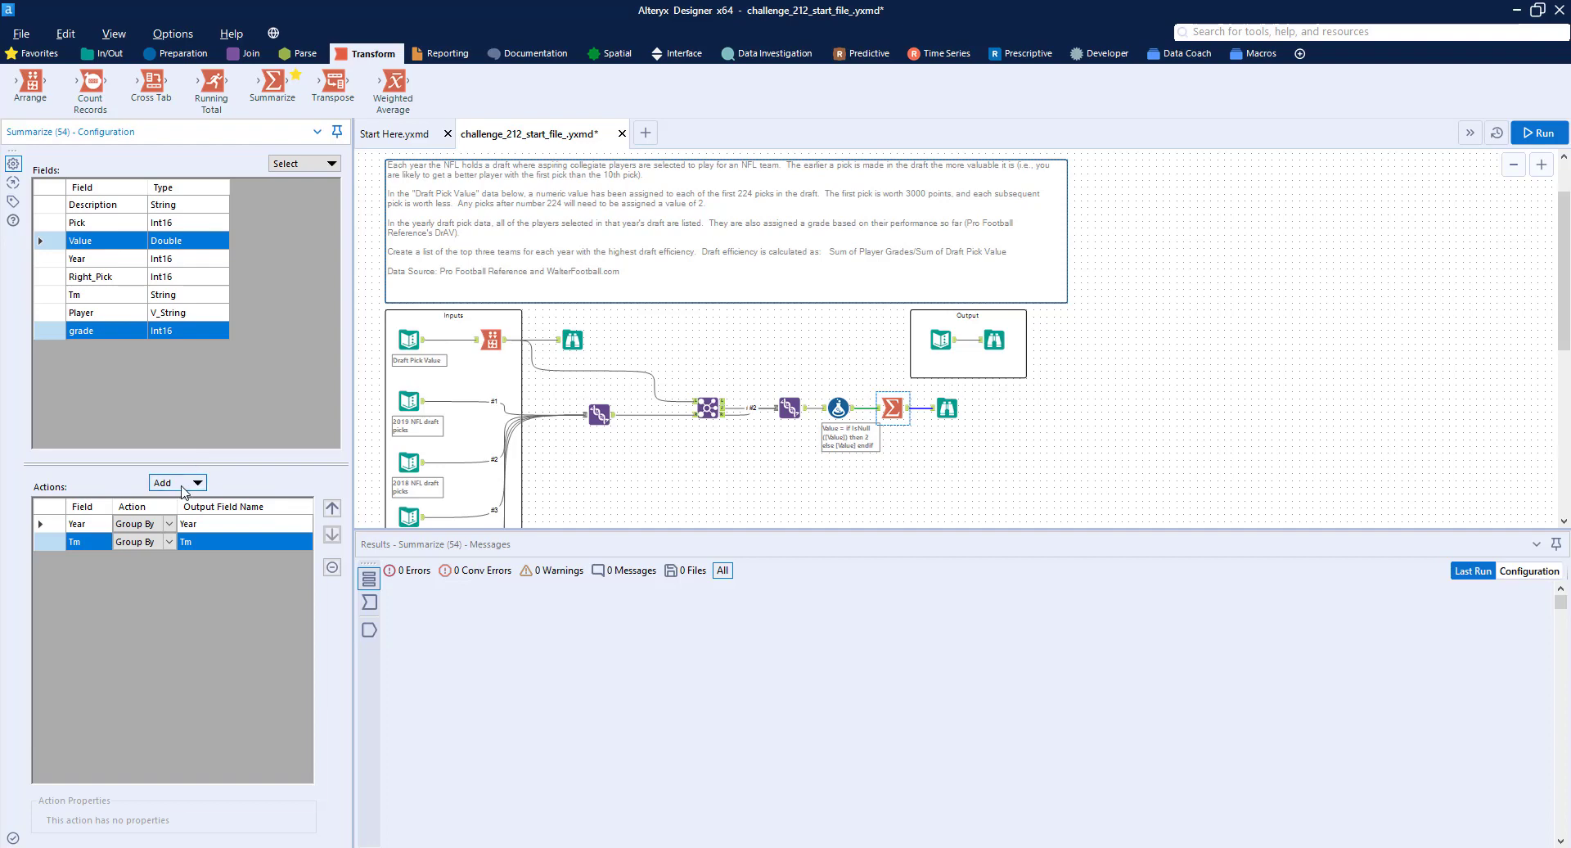
left_click(177, 483)
left_click(257, 517)
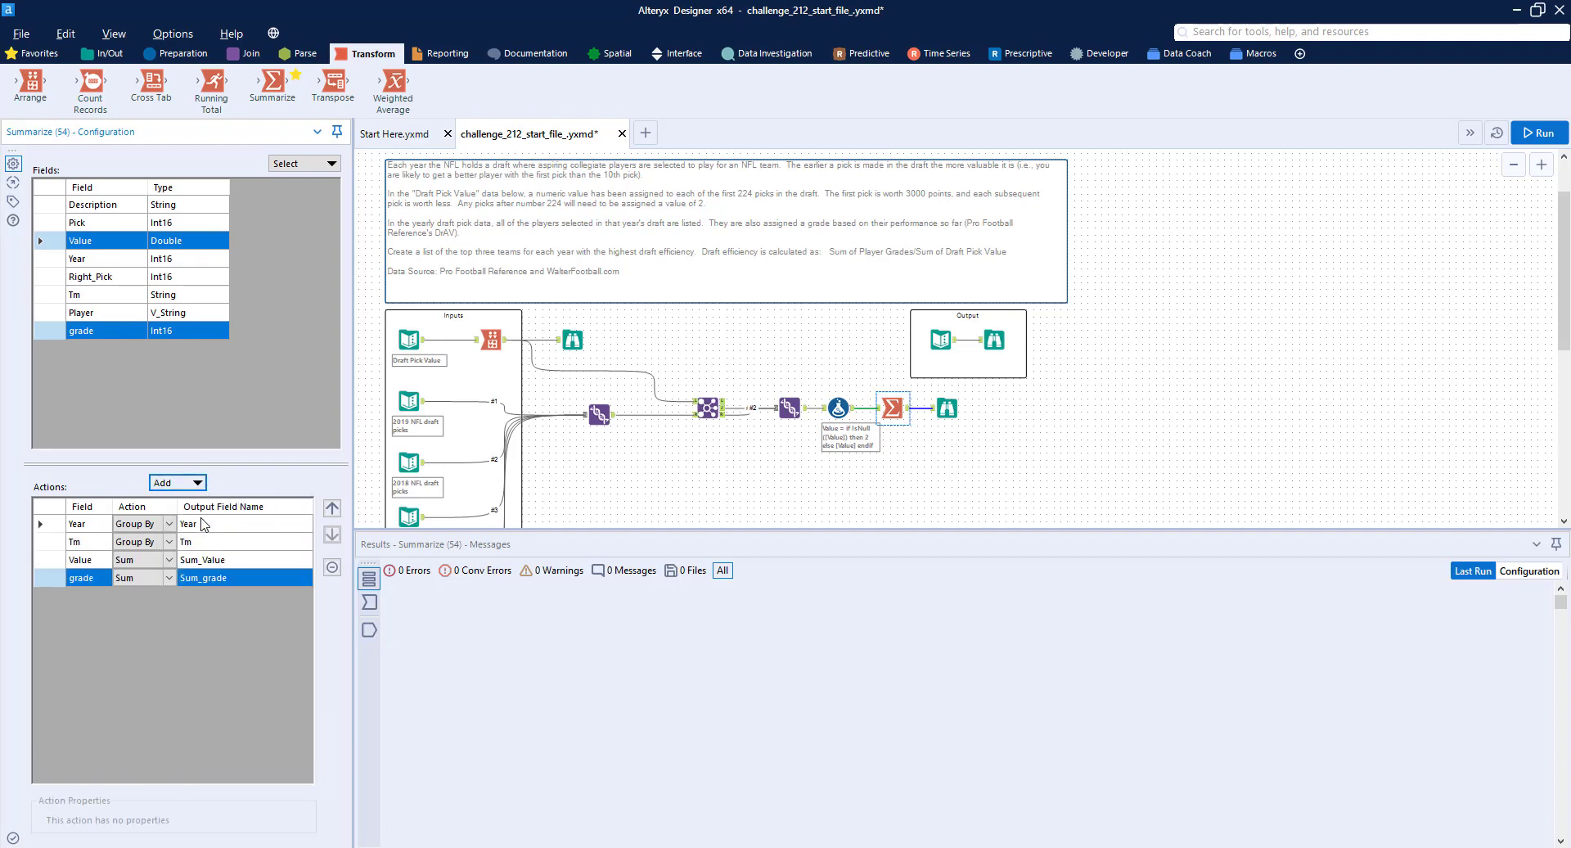
- Run the workflow, review the summarized records and move the Browse tool farther from the Summarize tool
left_click(828, 377)
key("ctrl+r")
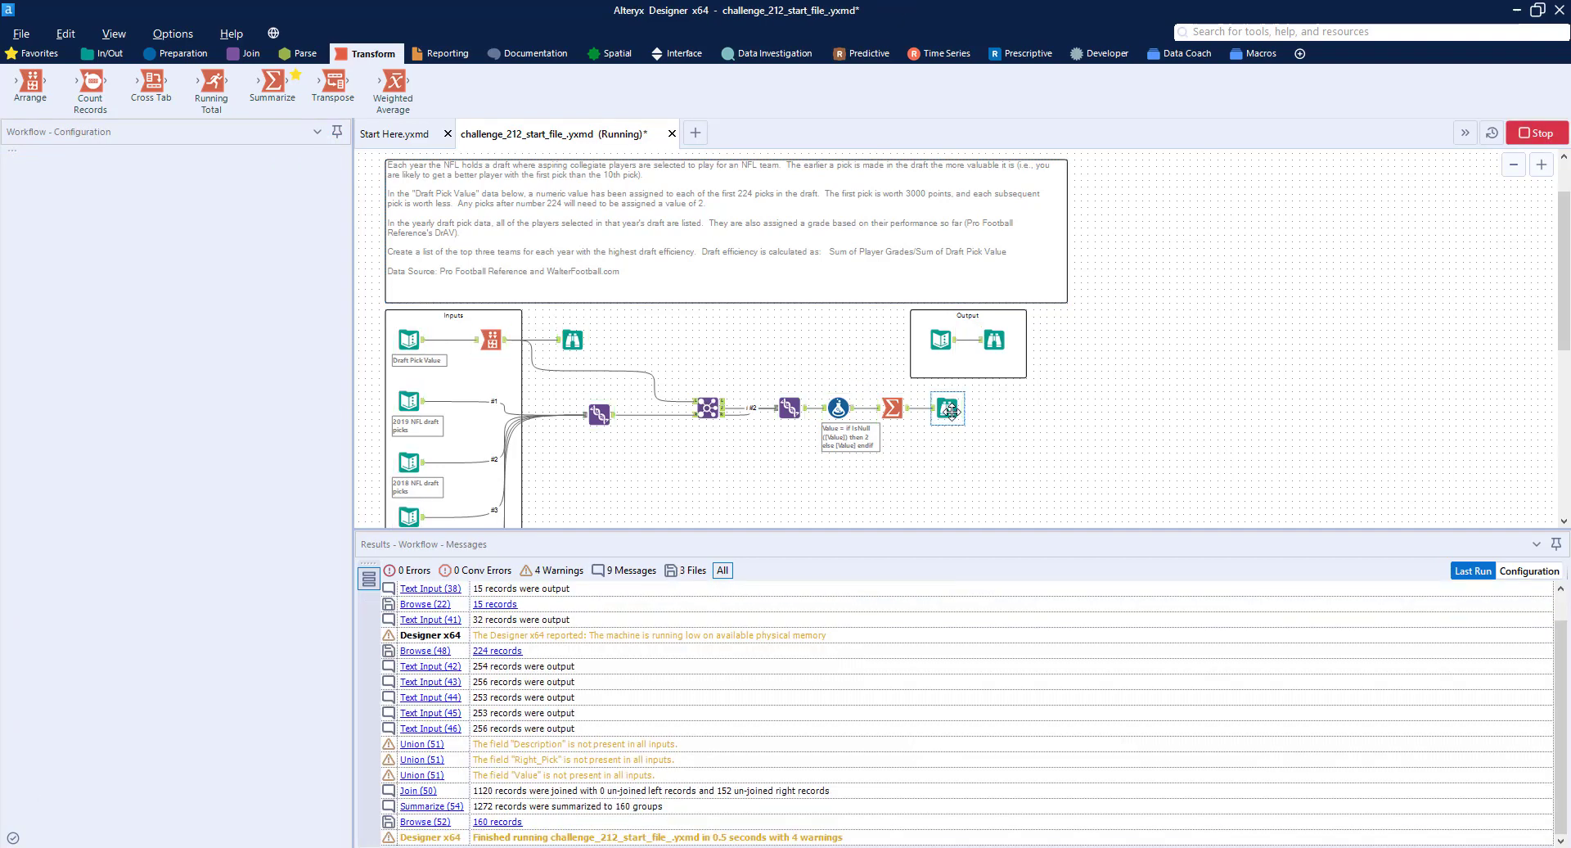
left_click(948, 408)
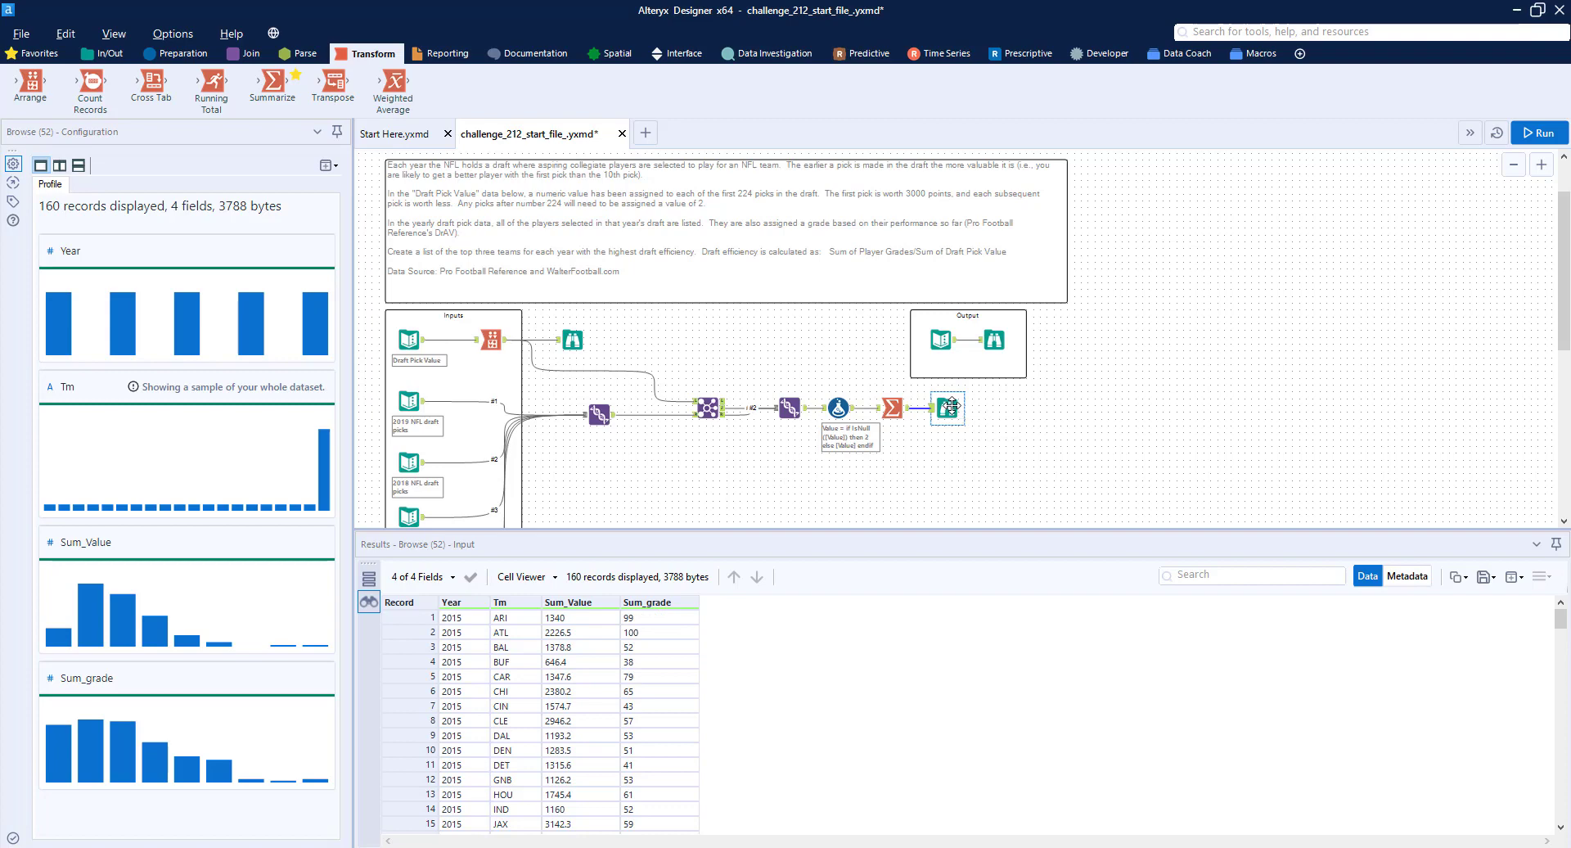
left_click_drag(955, 405, 1076, 404)
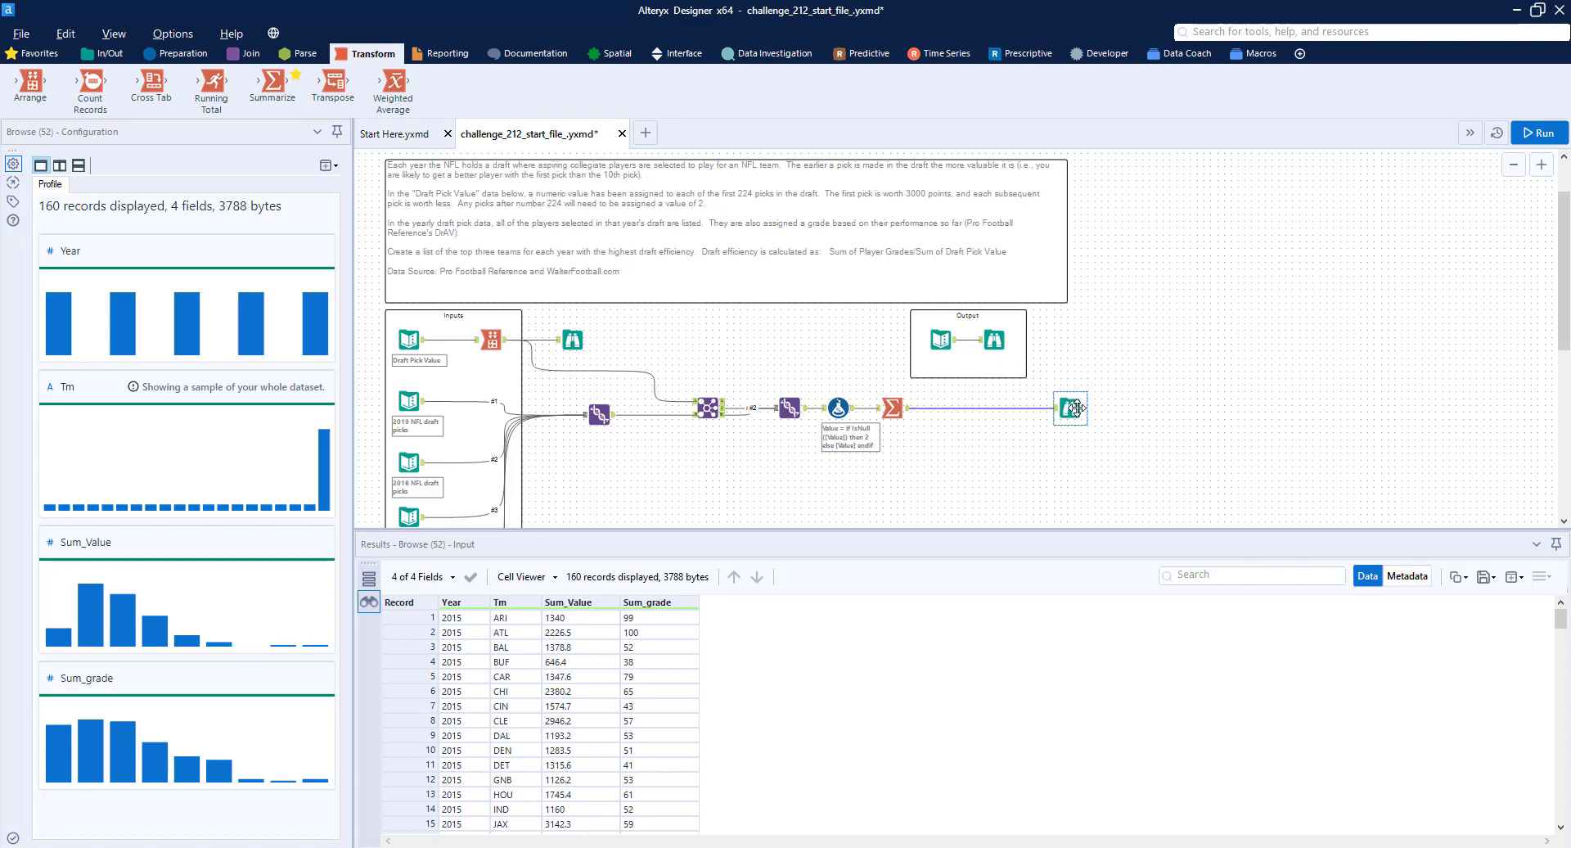
- Check the column order of the expected output and move the Value sum below the grade sum in the Summarize tool
left_click(995, 344)
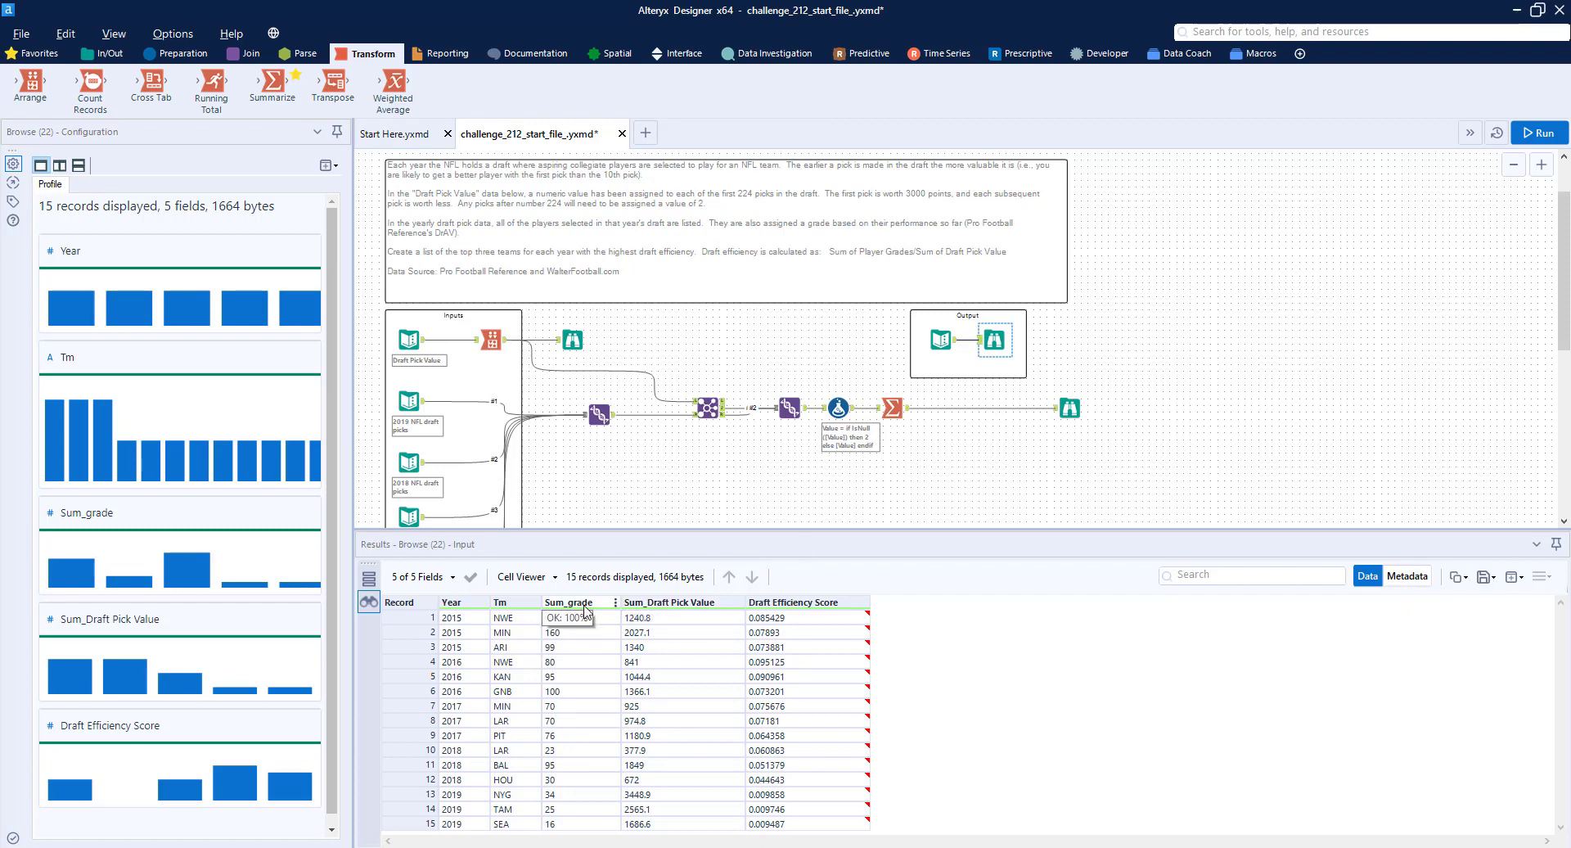
left_click(892, 407)
left_click(93, 576)
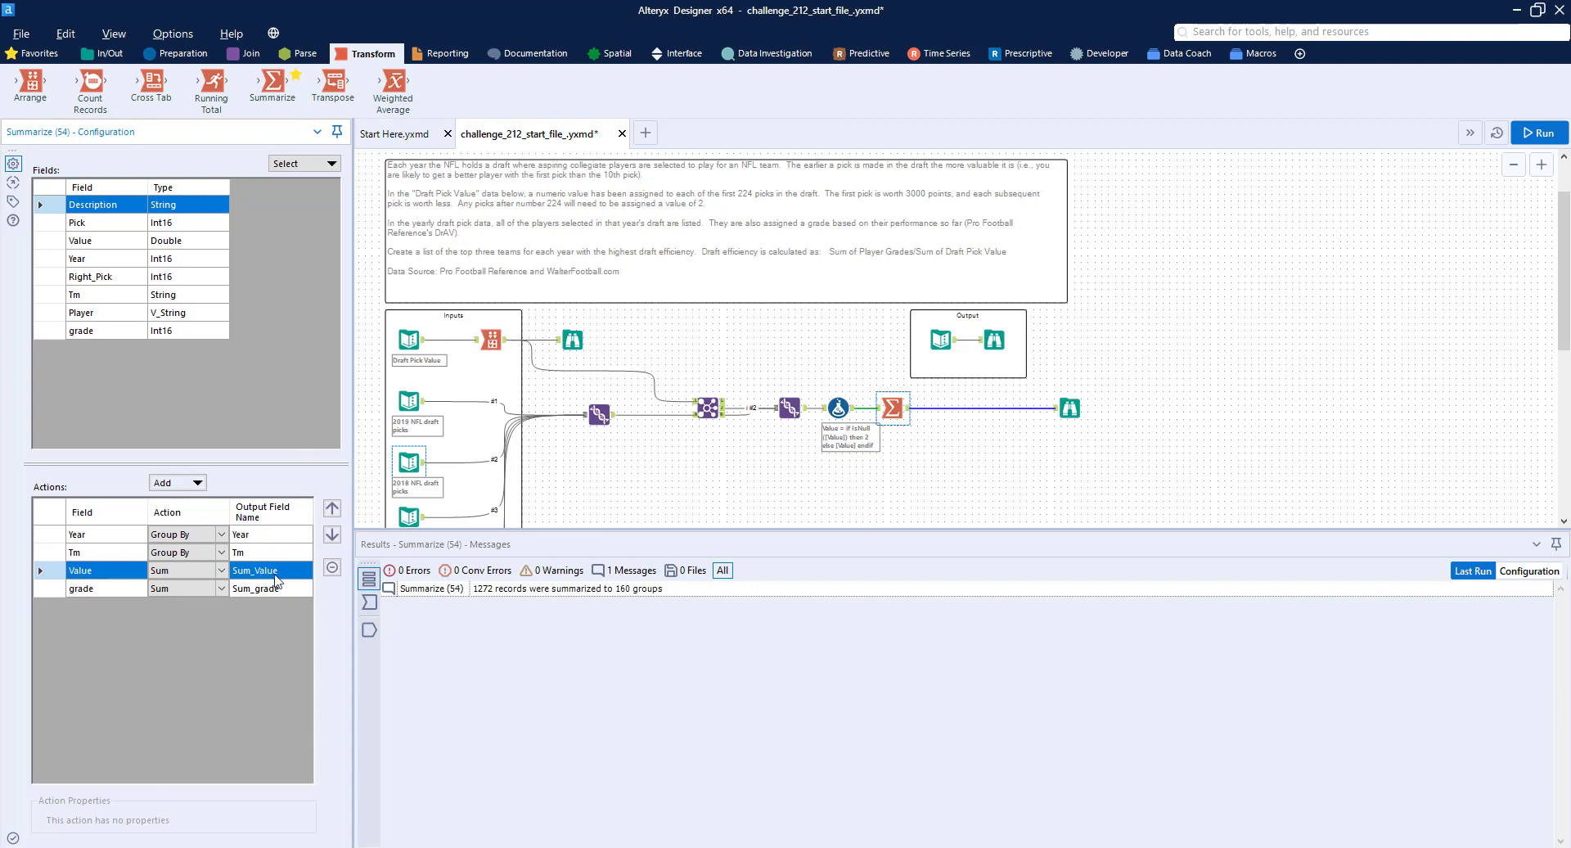
left_click(332, 535)
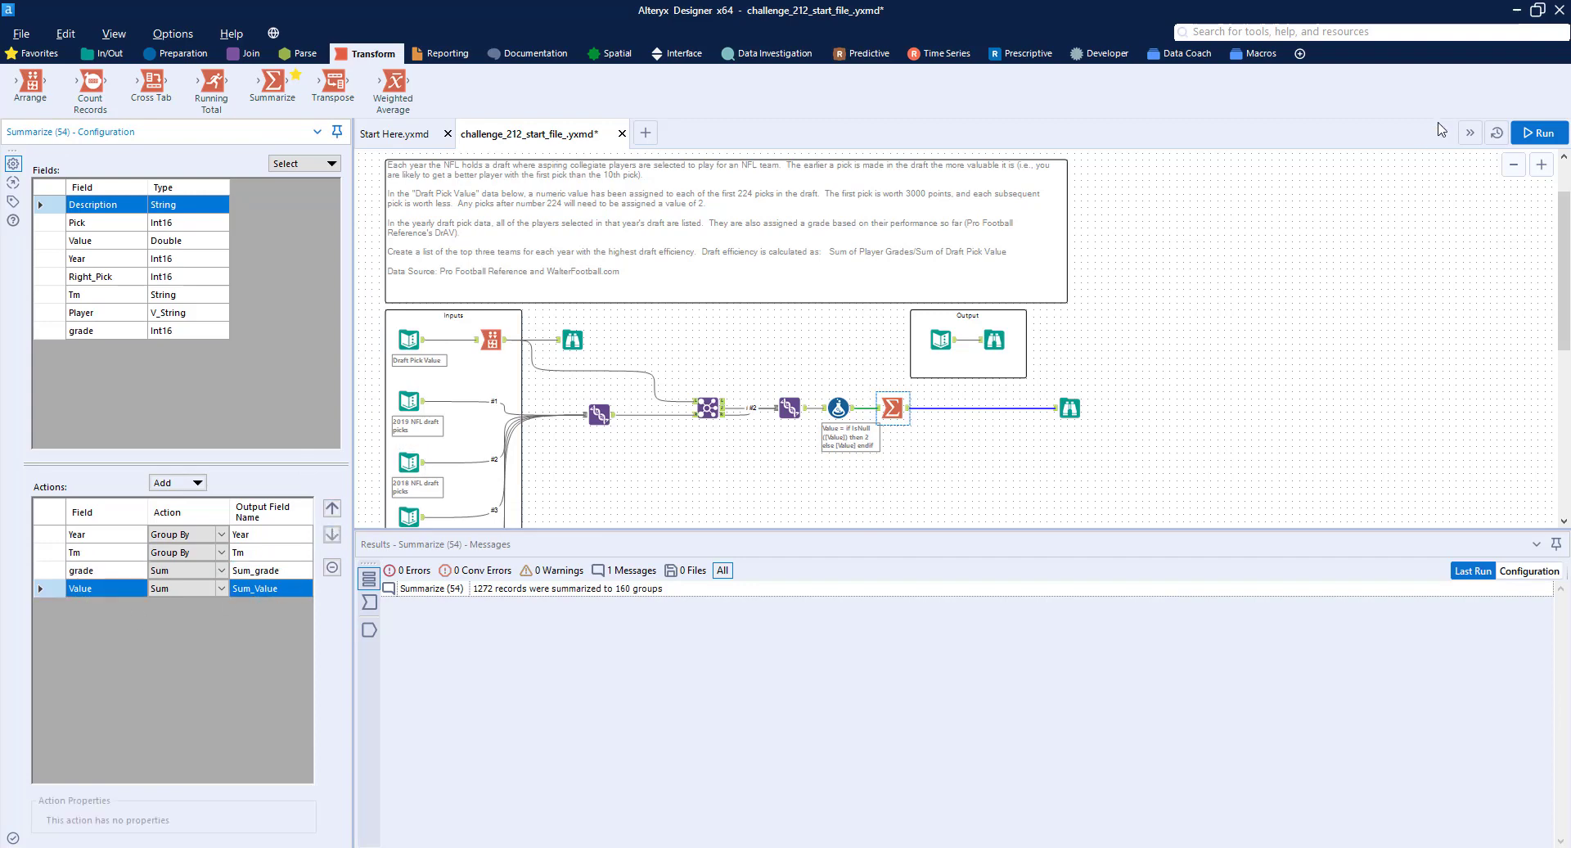
- Insert a Formula tool between the Summarize and Browse tools with a new output column named Draft Efficiency Score
left_click(190, 58)
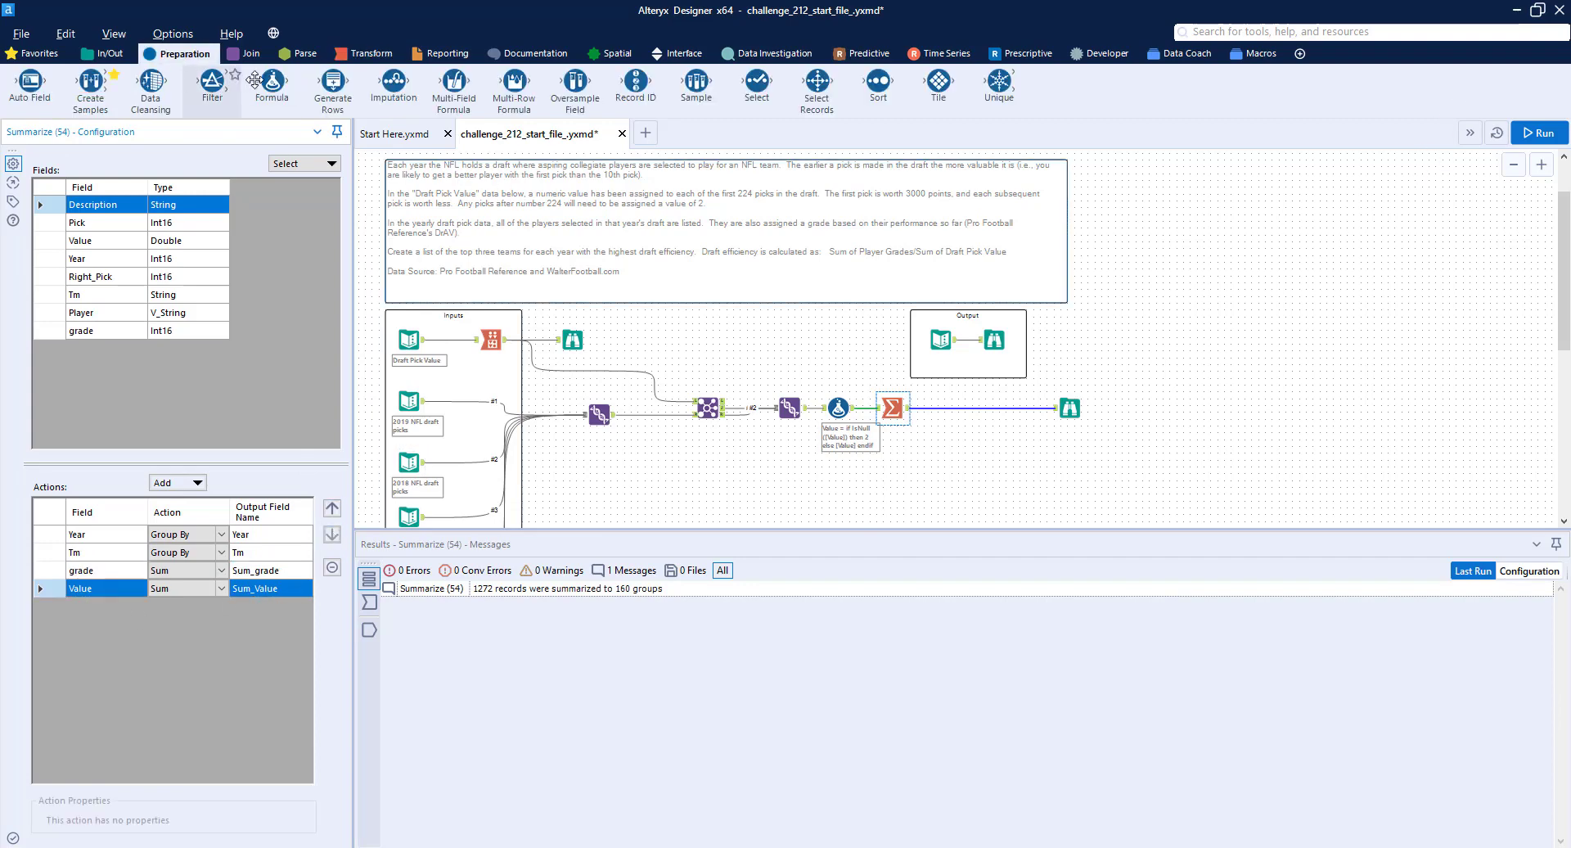
left_click_drag(272, 82, 959, 408)
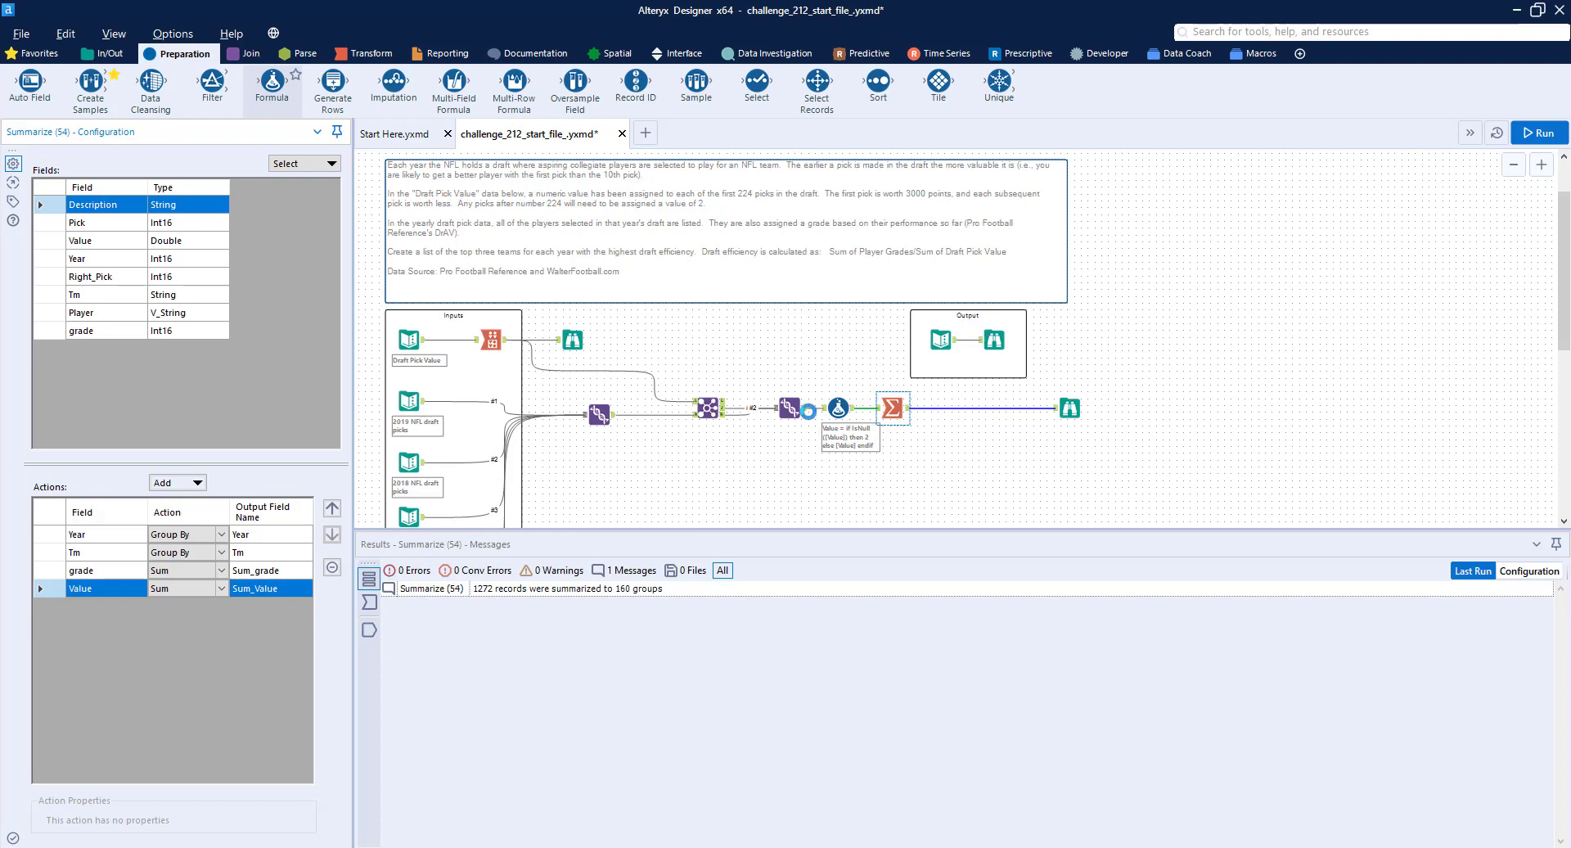
left_click(106, 174)
left_click(105, 191)
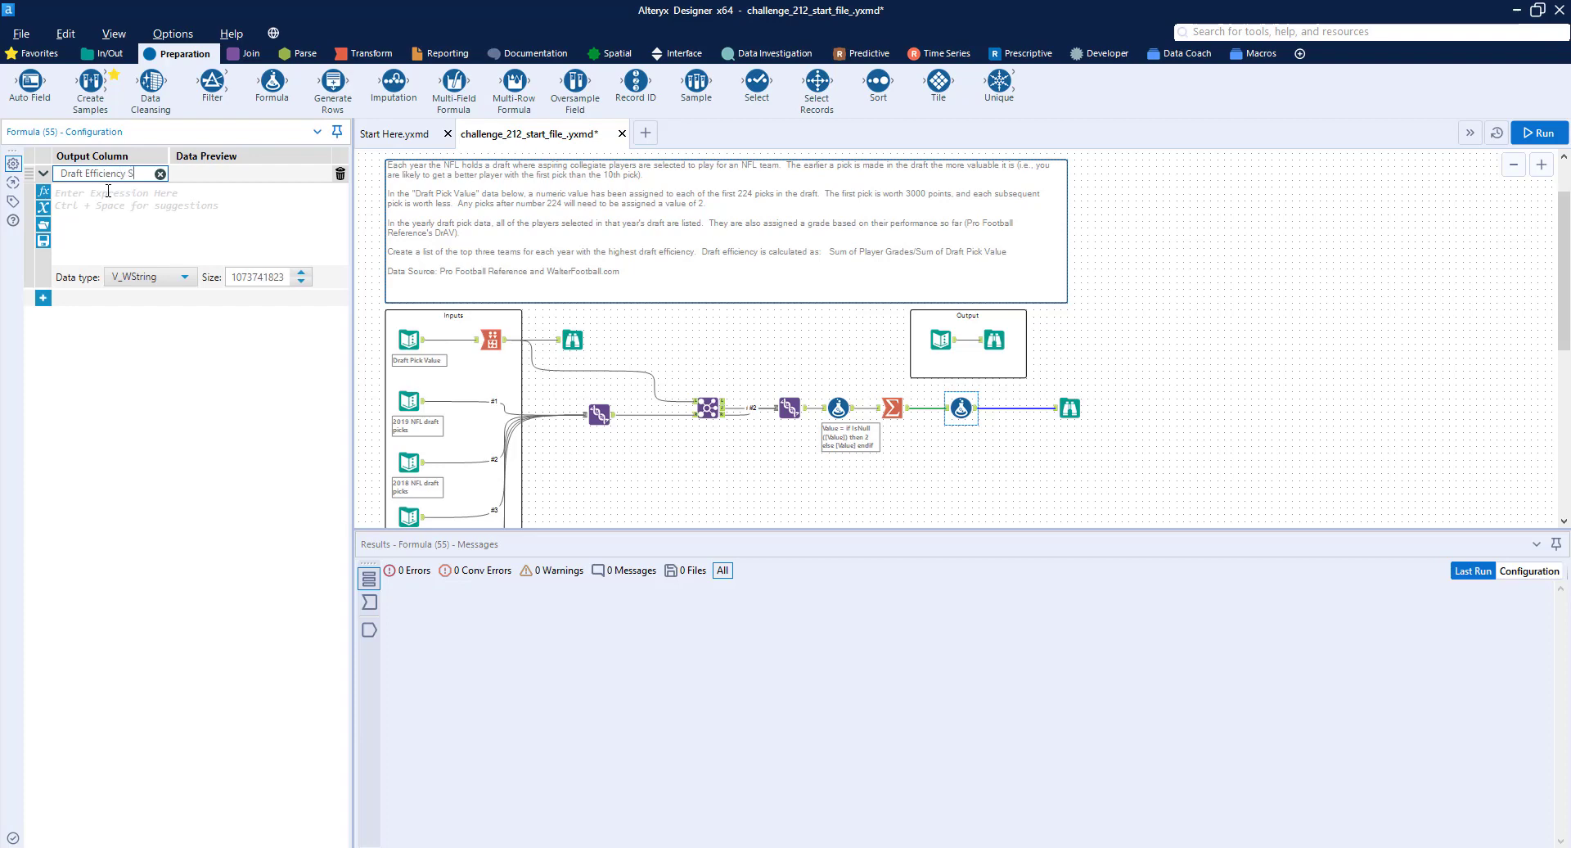
- Enter [Sum_grade]/[Sum_Value] as the expression for the Draft Efficiency Score column
left_click(109, 193)
type("[")
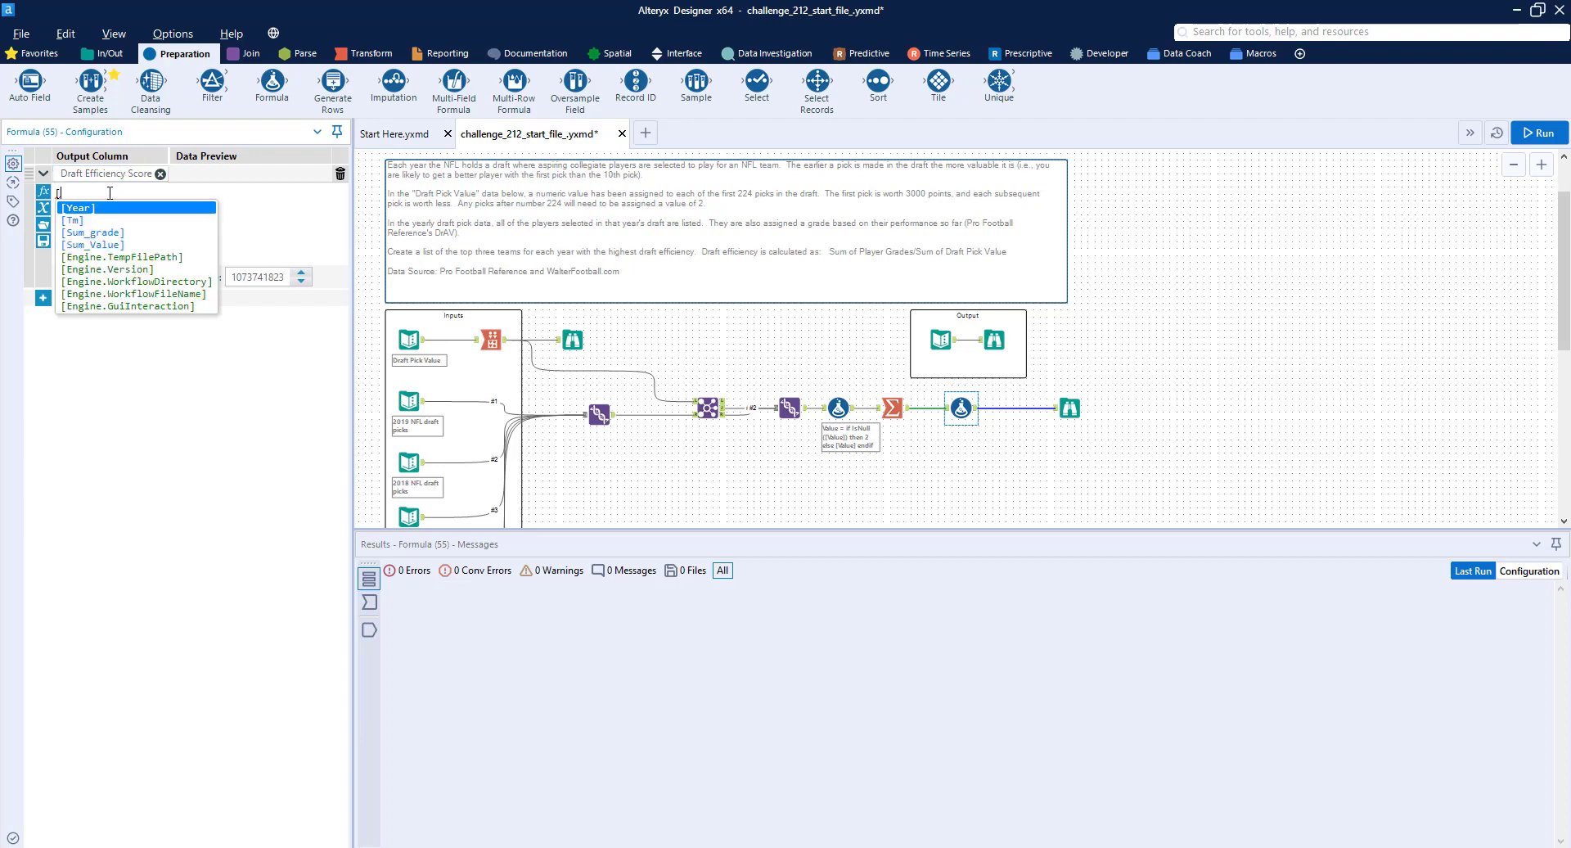
key("Down")
key("Down")
key("Return")
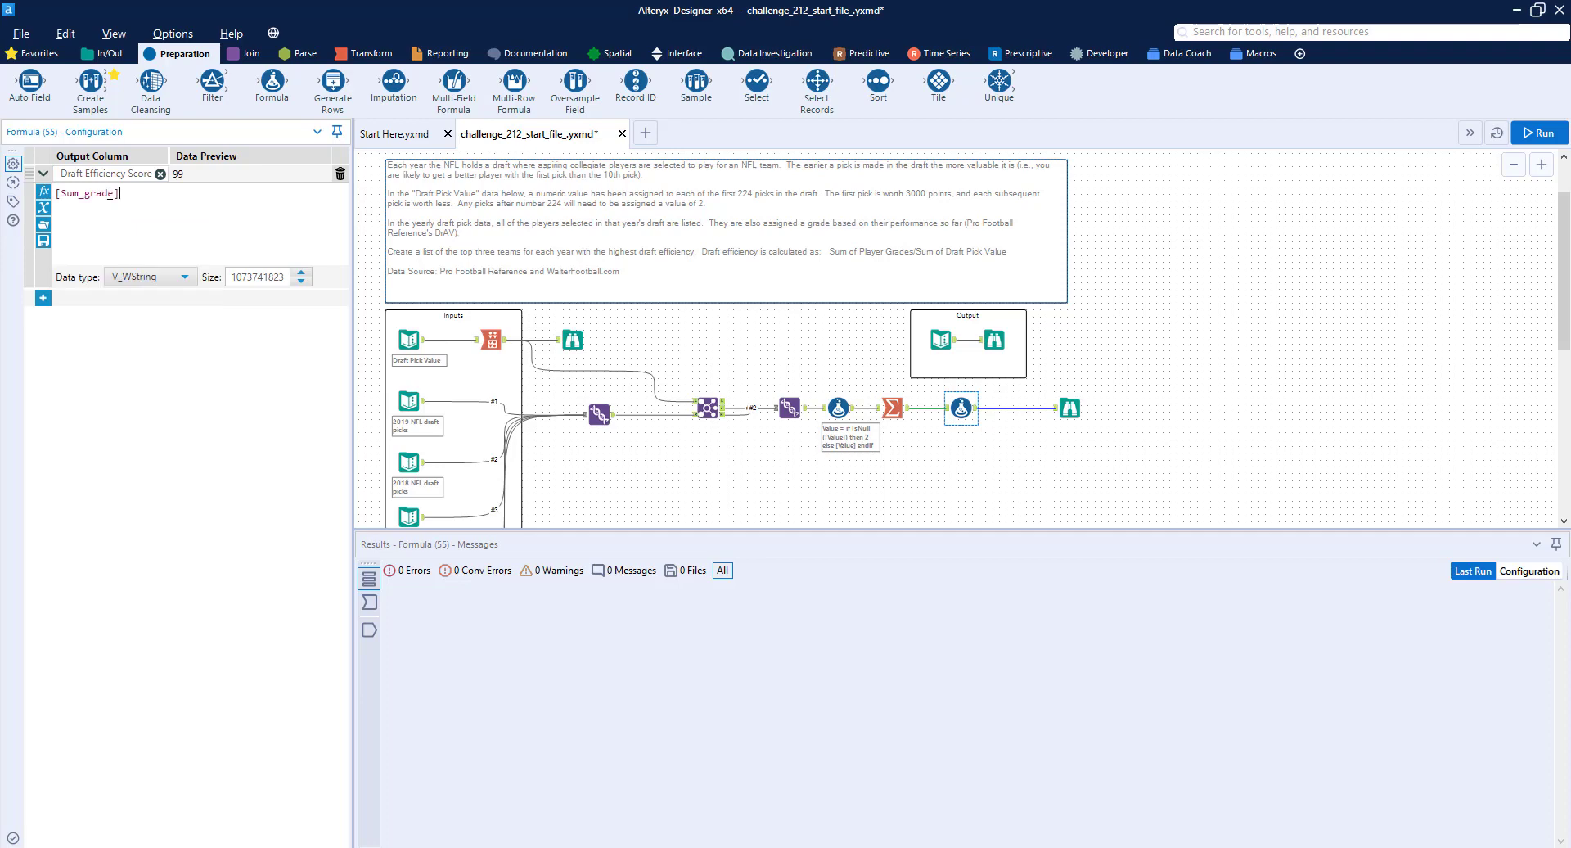
type("/[")
key("Down")
key("Down")
key("Down")
key("Return")
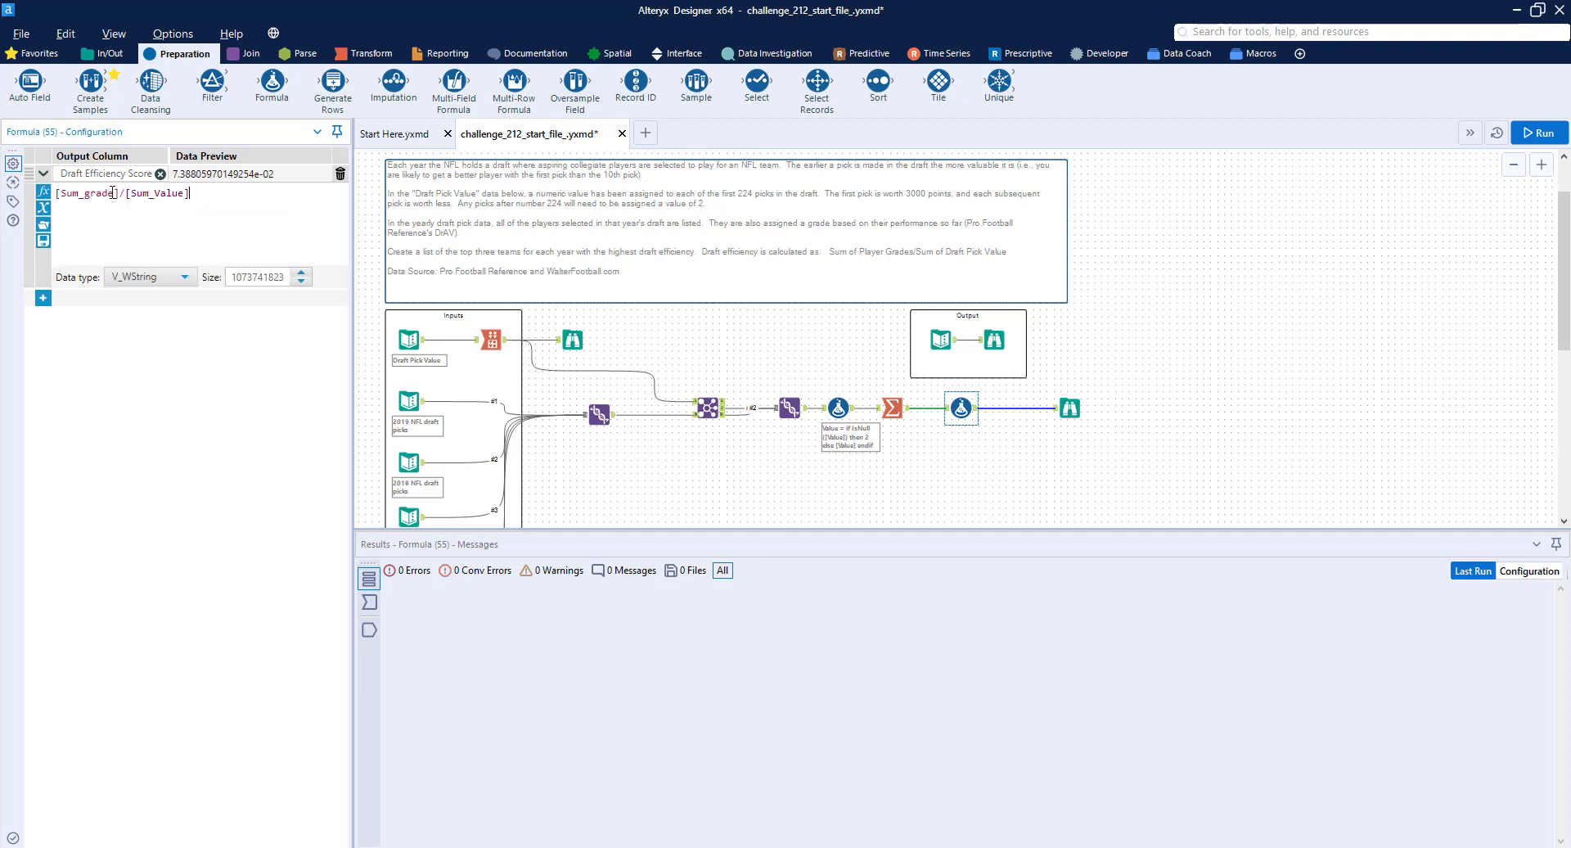
- Set the data type of the Draft Efficiency Score column to Double
left_click(146, 278)
scroll(159, 327, "down", 2)
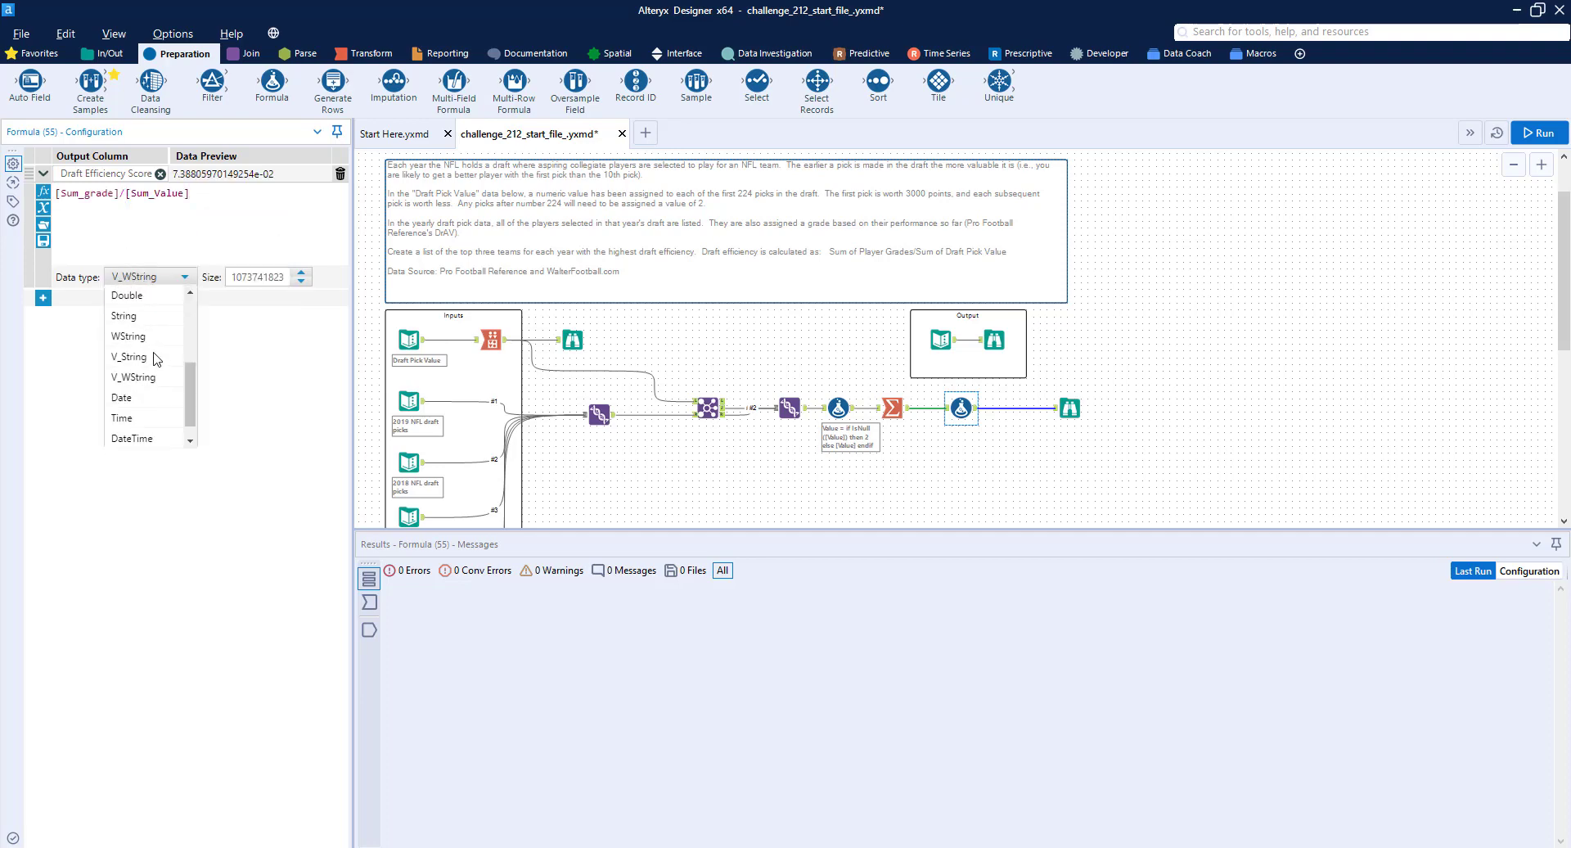
left_click(140, 313)
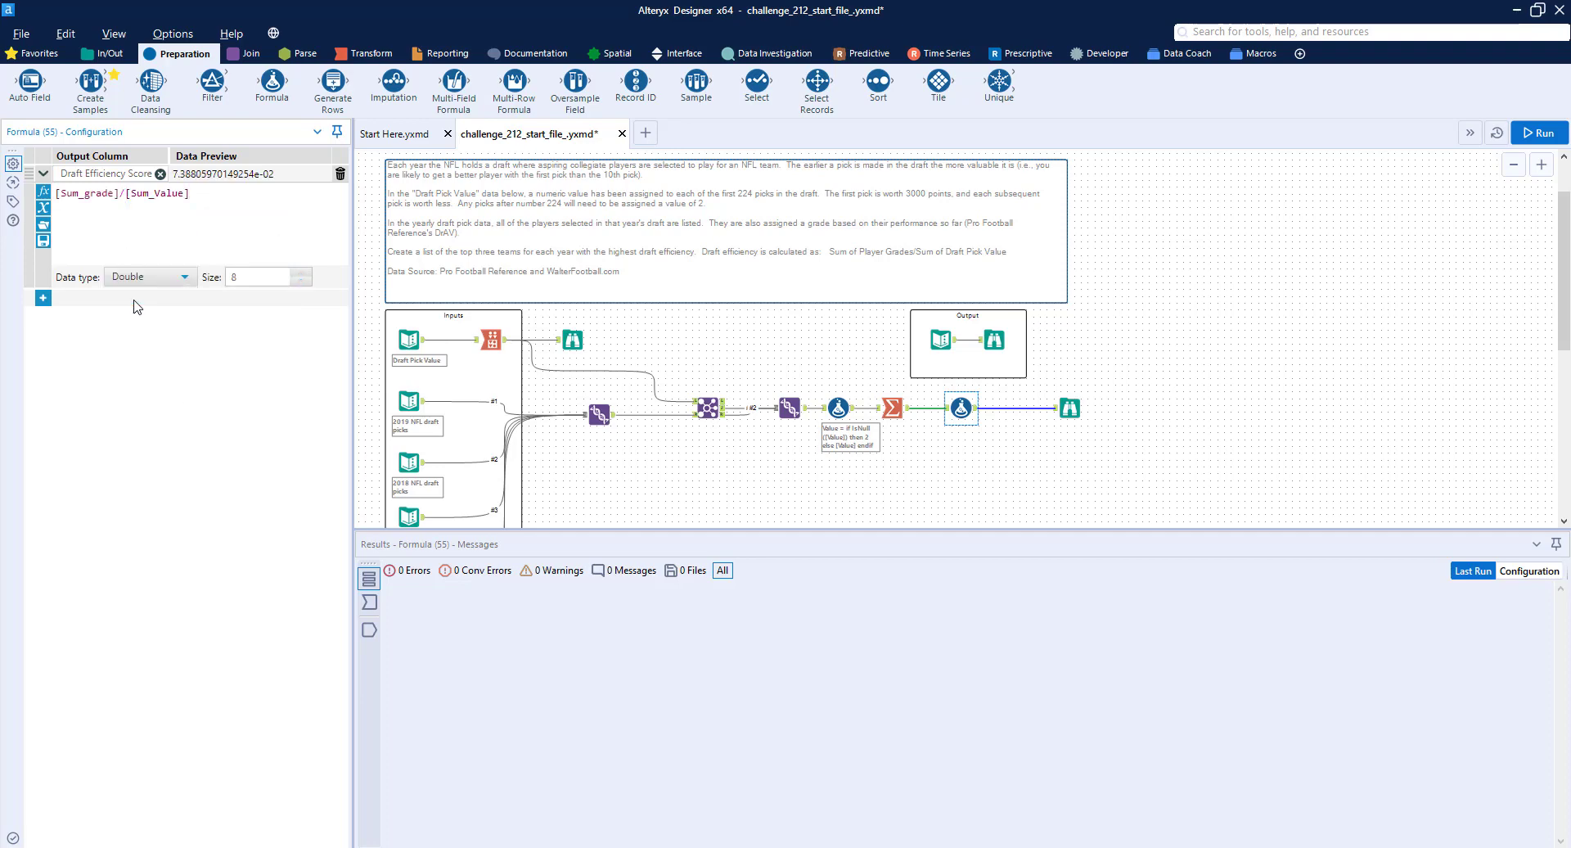
- Run the workflow, compare the Draft Efficiency Score results with the expected output and reread the challenge instructions
left_click(1269, 428)
left_click(1538, 132)
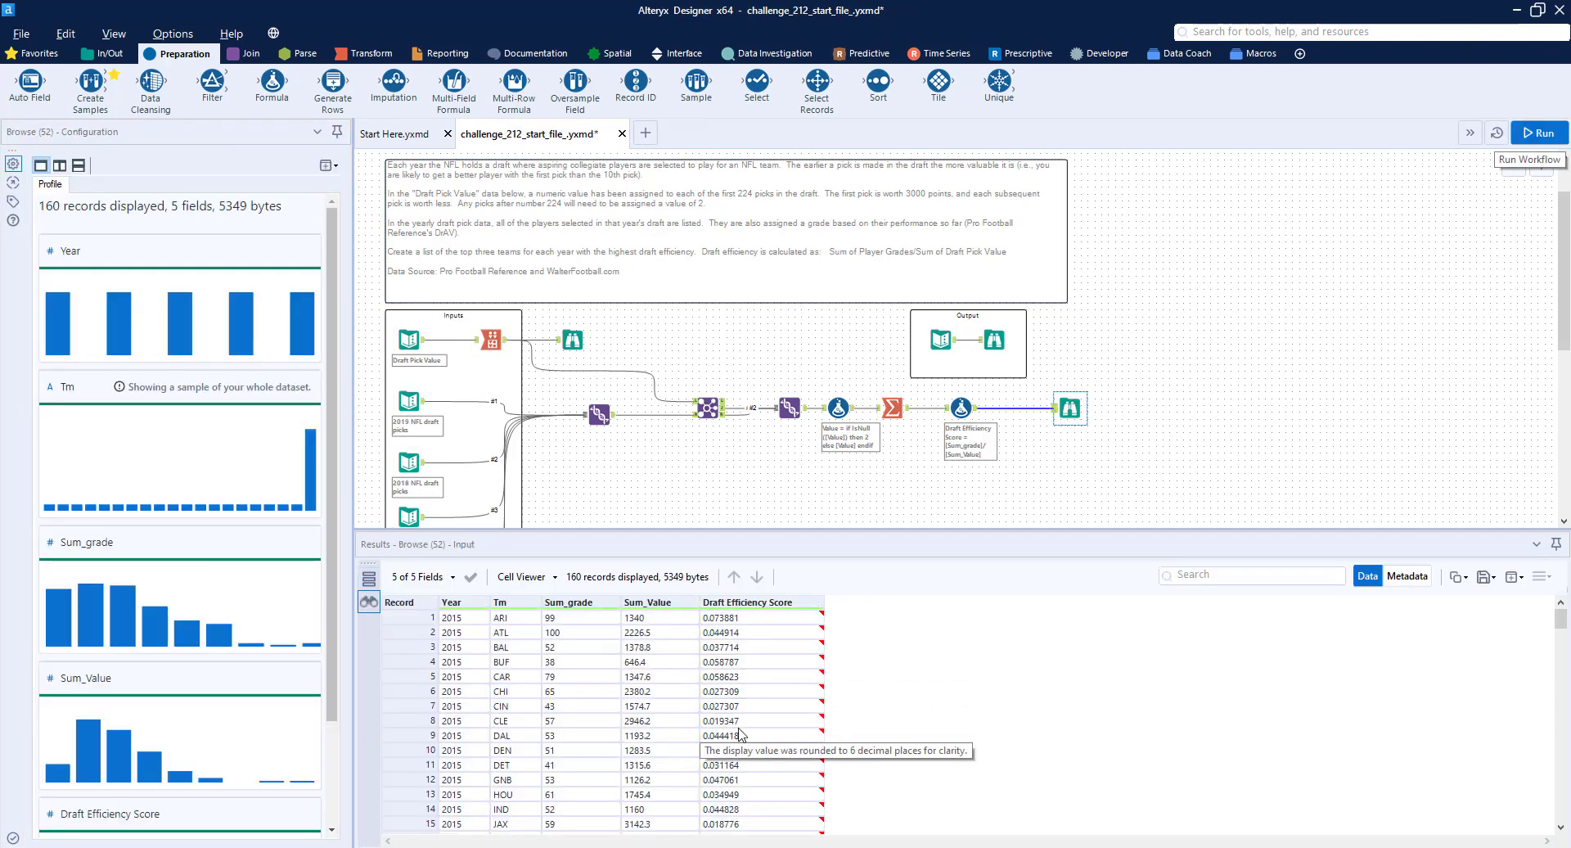
left_click(995, 331)
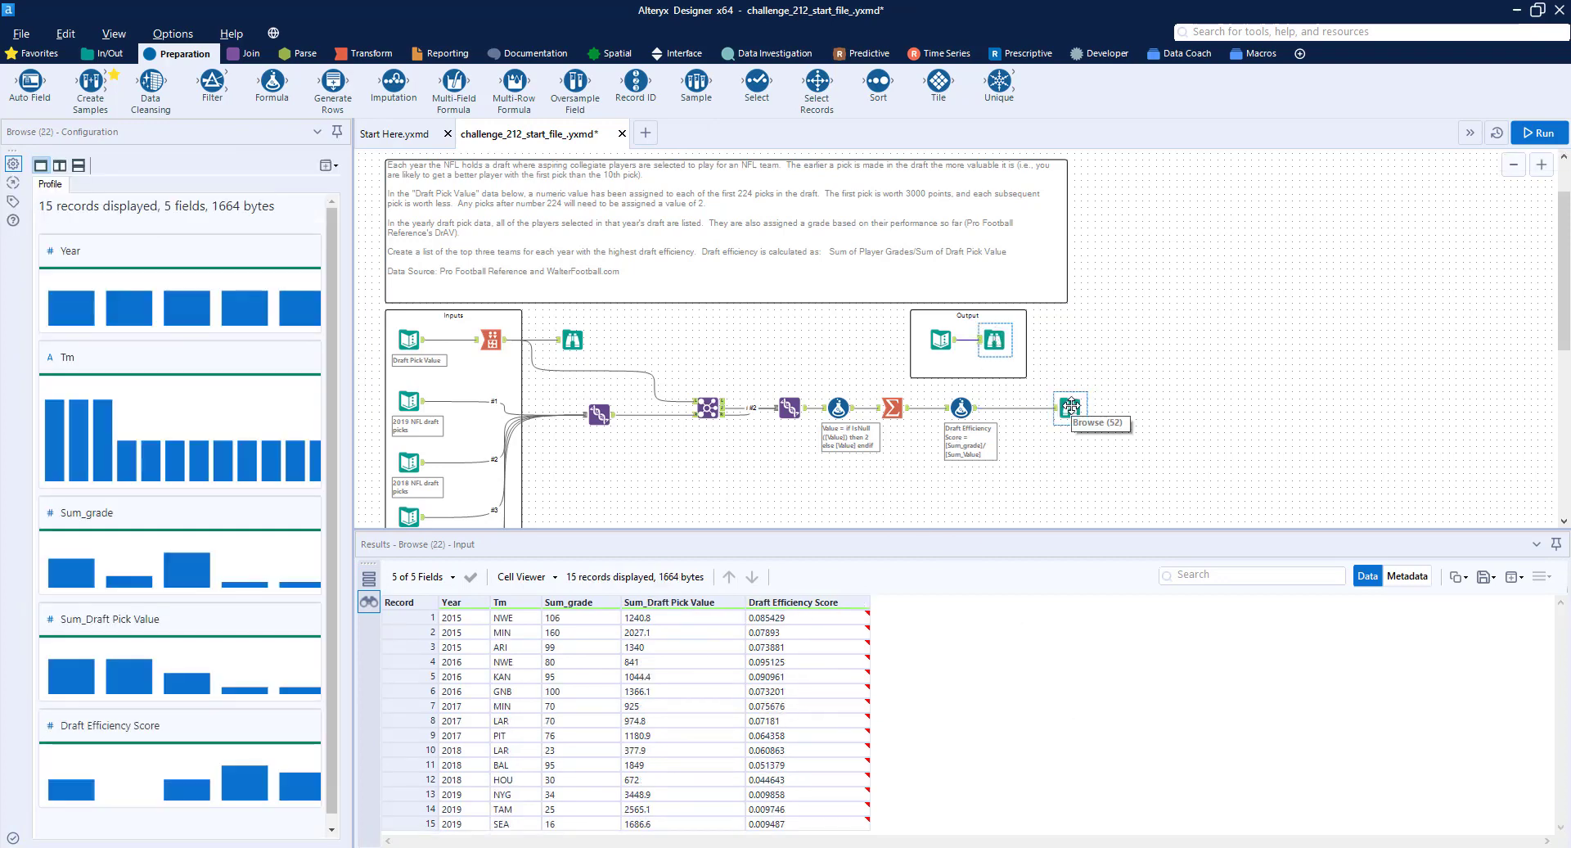
scroll(857, 402, "up", 2)
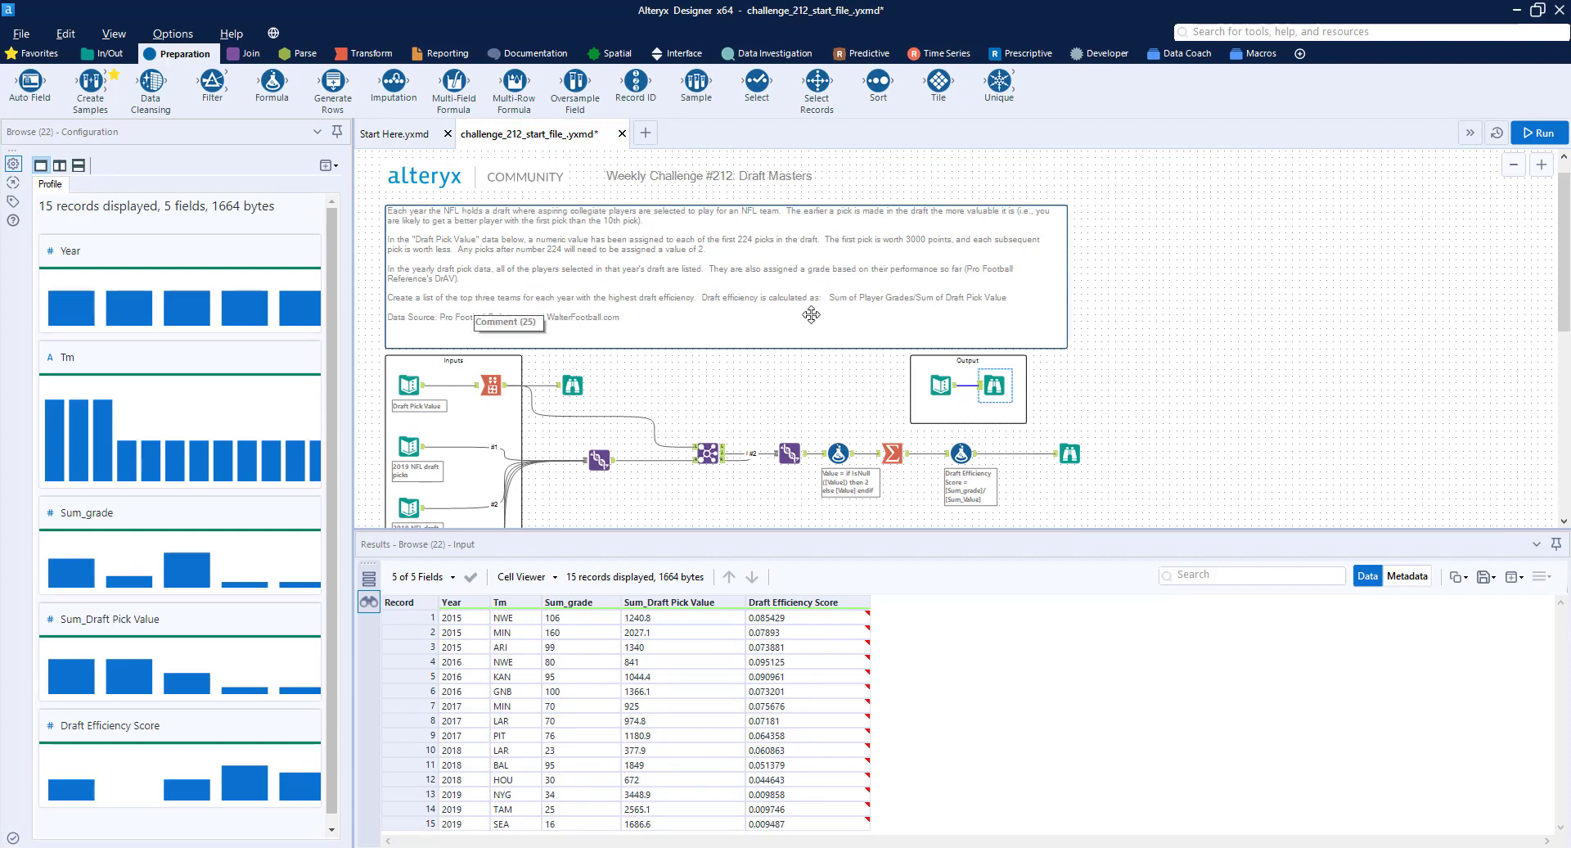
scroll(1196, 327, "down", 2)
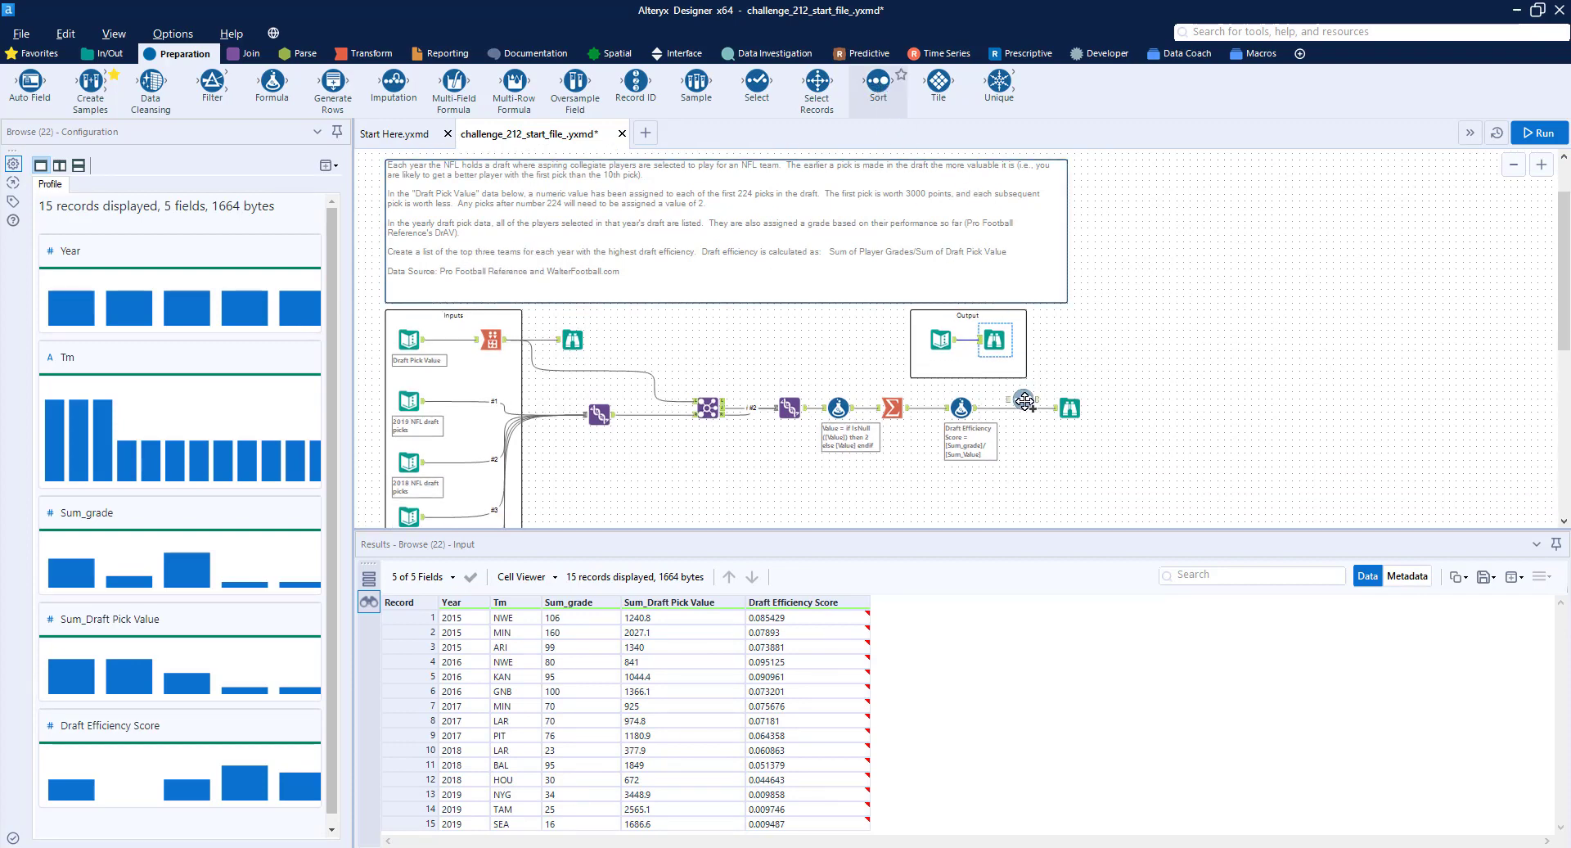
- Insert a Sort tool between the second Formula tool and the Browse tool, sorting by Year in ascending order
left_click_drag(1025, 401, 1015, 407)
left_click(100, 211)
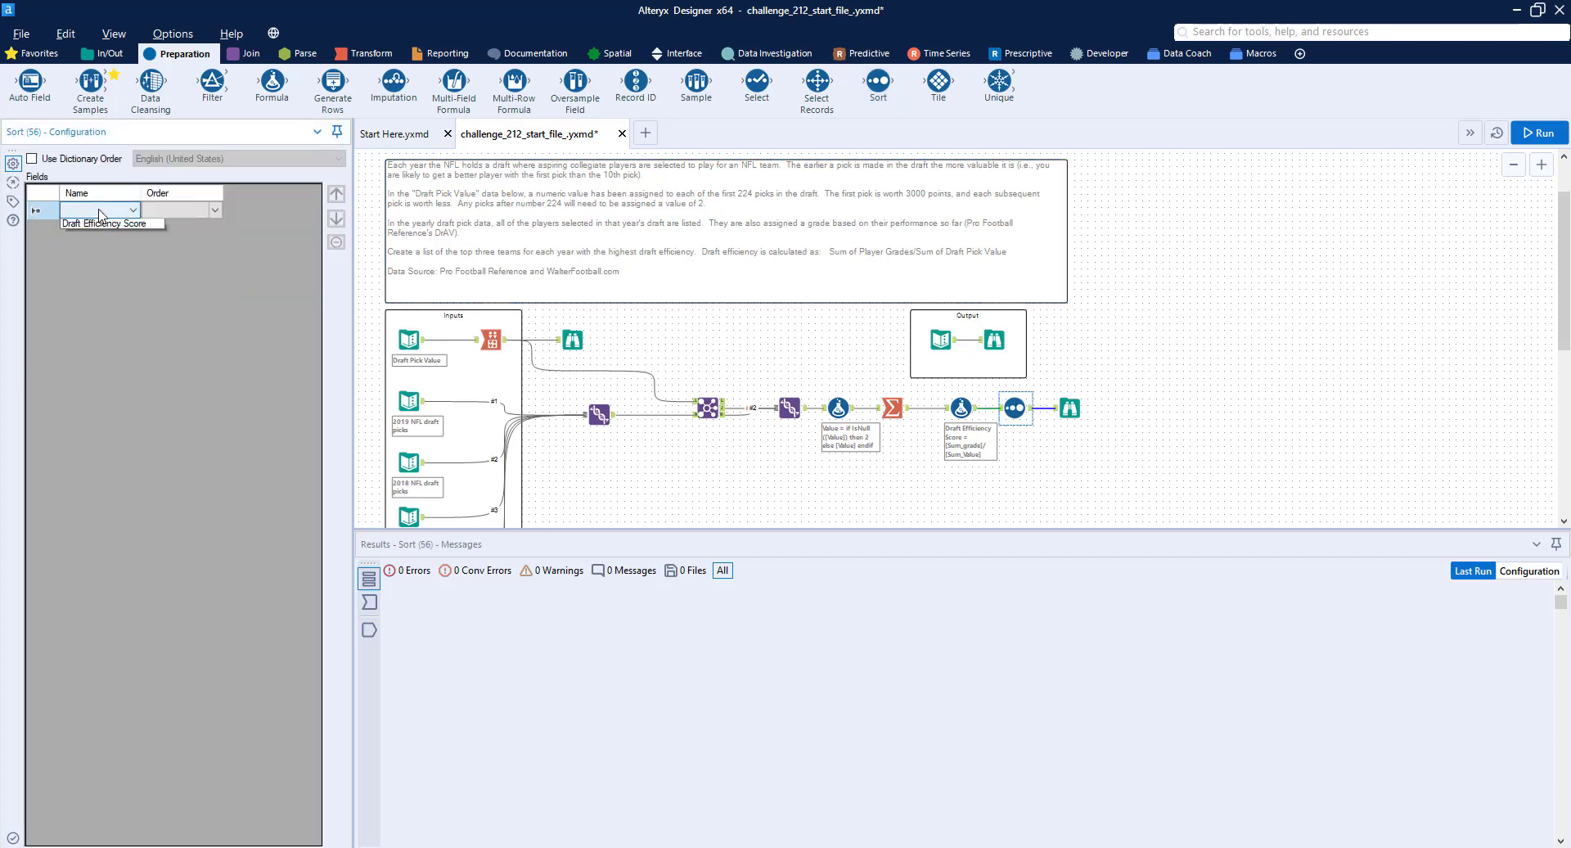
left_click(102, 224)
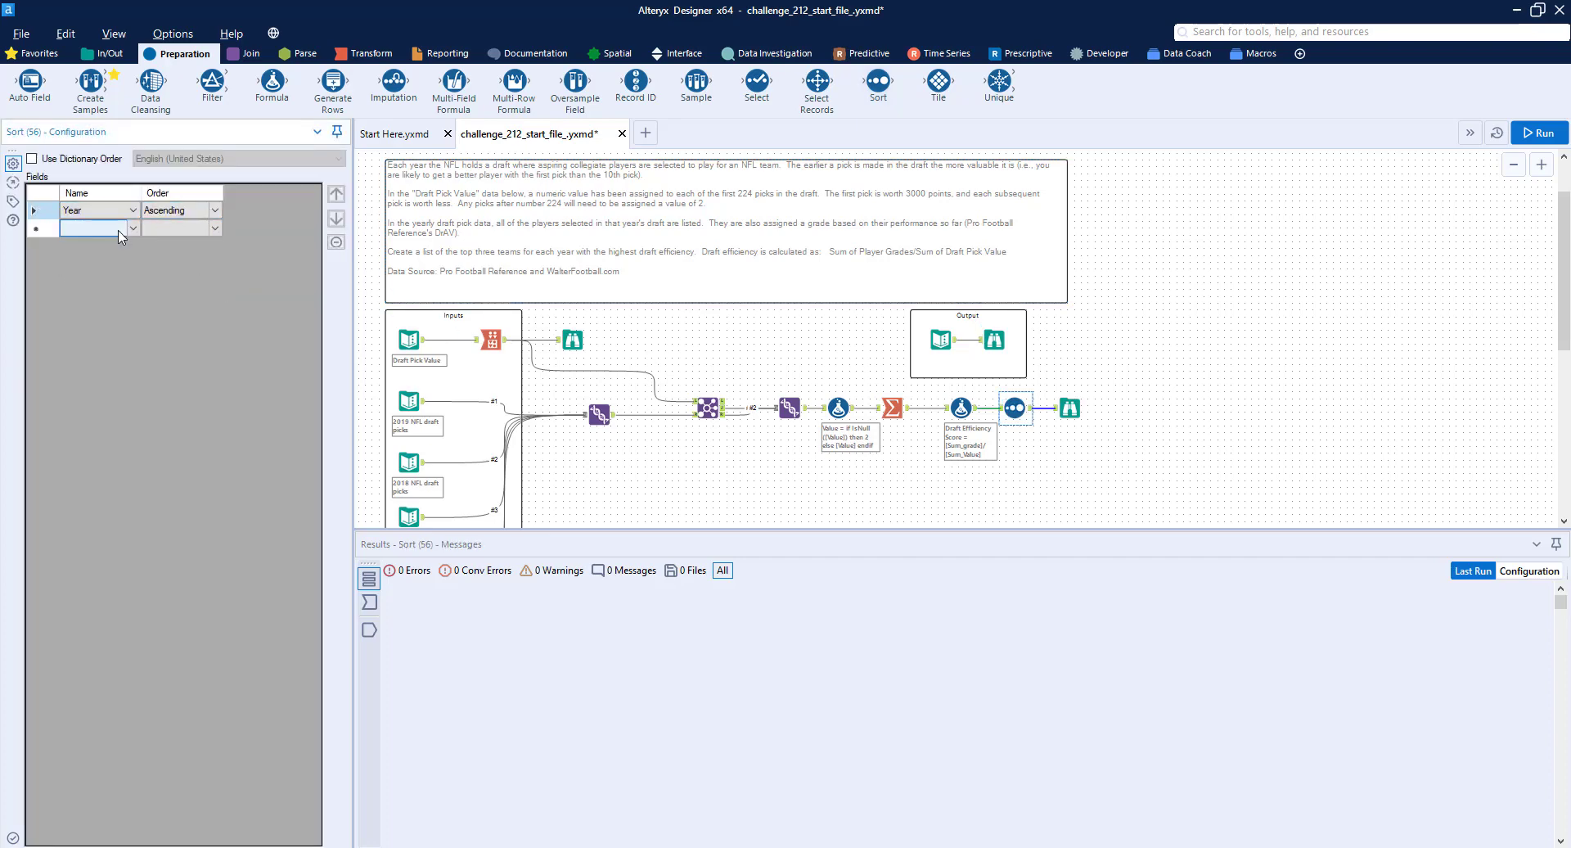
- Add Draft Efficiency Score in descending order as the second field of the Sort tool
left_click(118, 229)
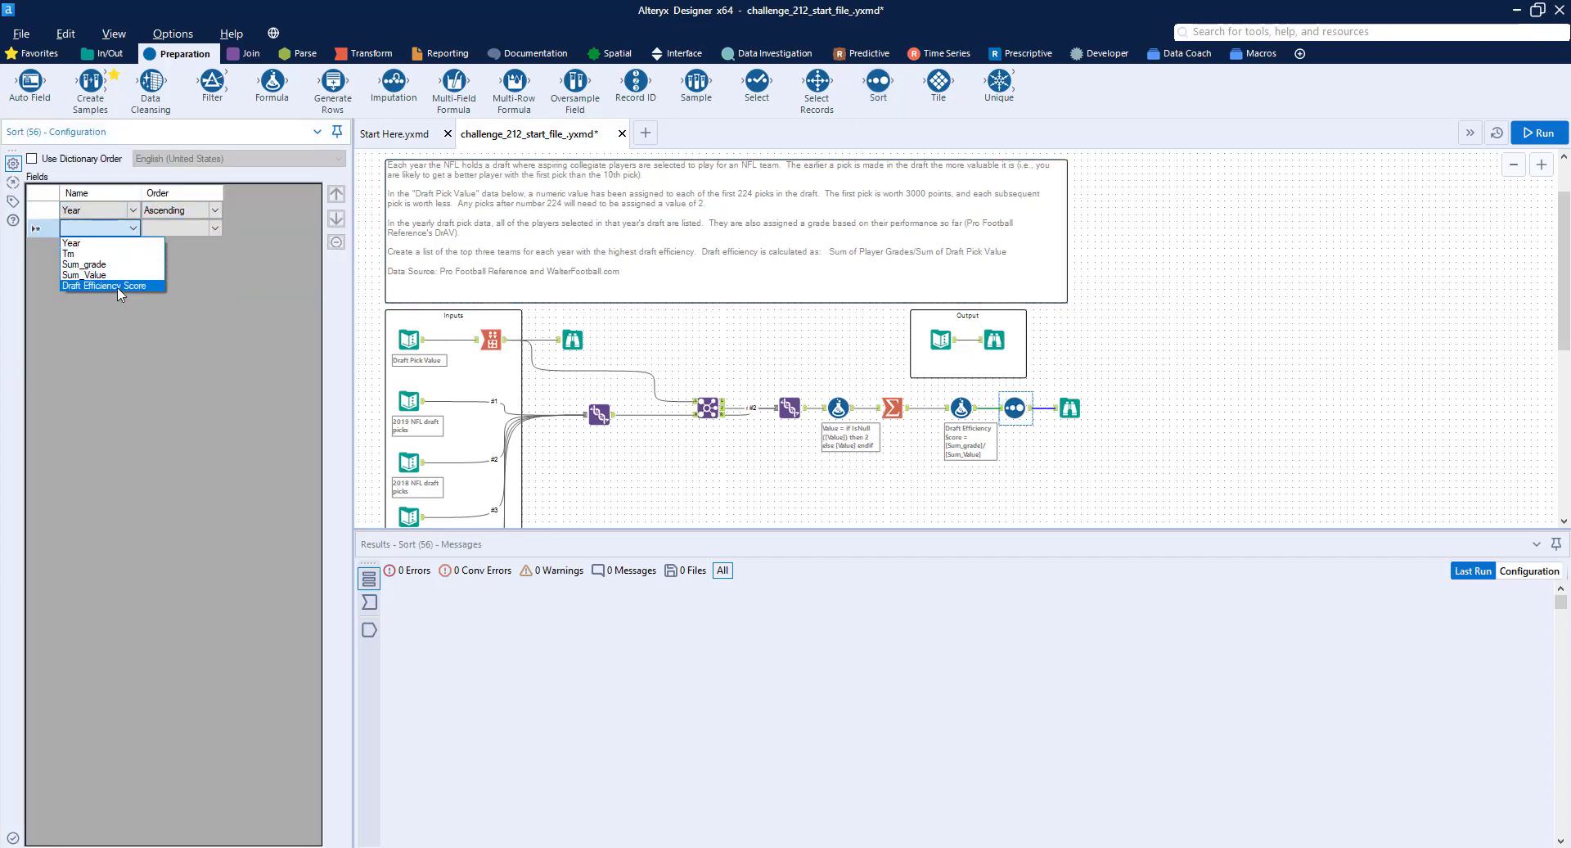
left_click(119, 286)
left_click(205, 229)
left_click(209, 260)
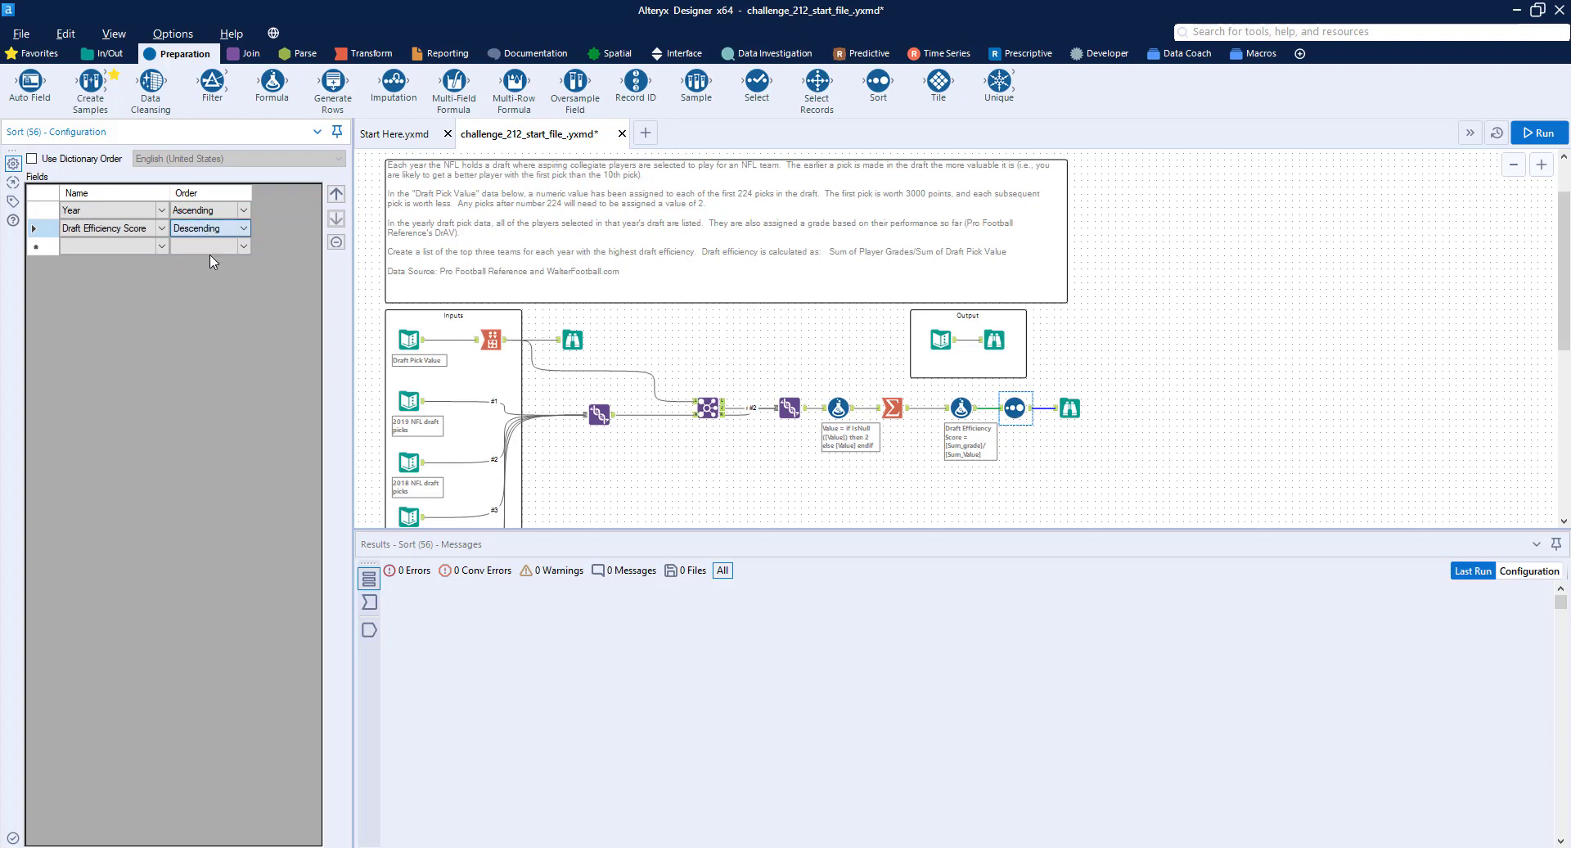
- Insert a Sample tool between the Sort and Browse tools, keeping the first 3 rows grouped by Year
left_click_drag(1084, 407, 1145, 408)
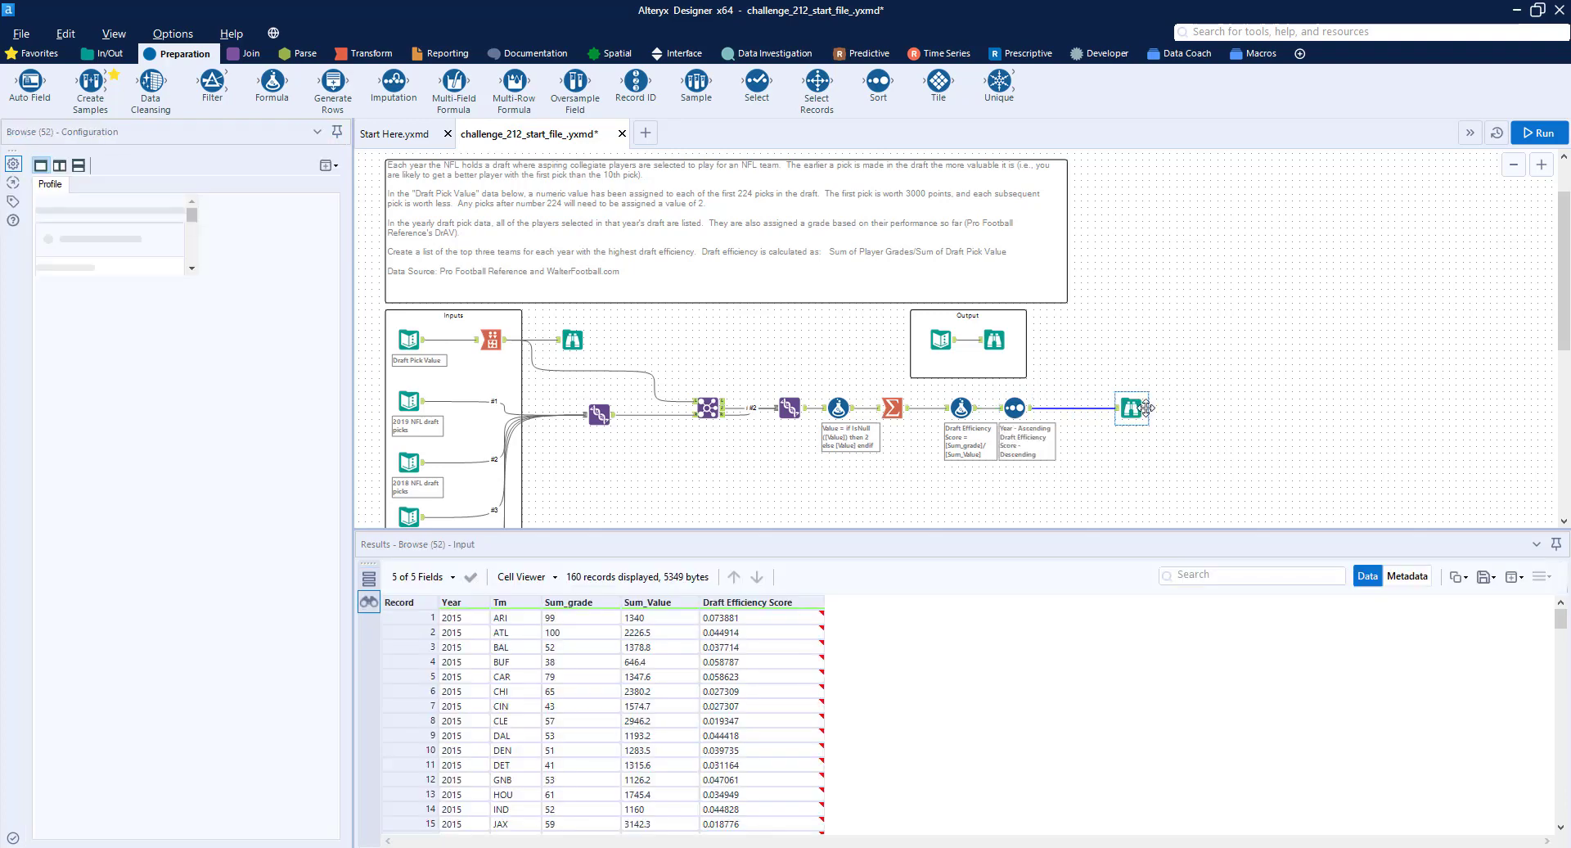
left_click_drag(697, 82, 1076, 408)
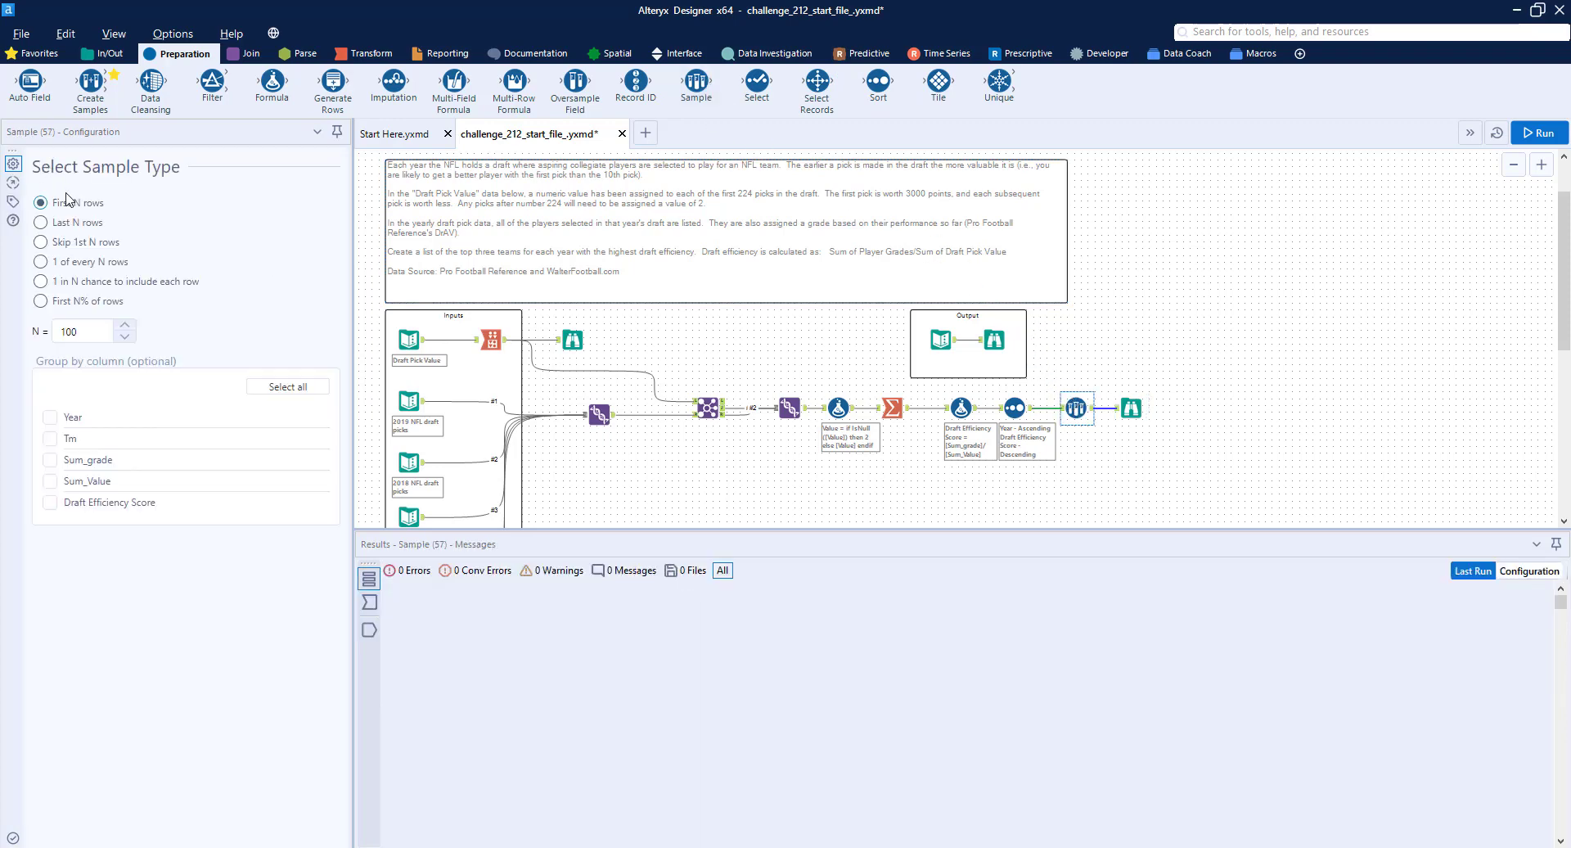
double_click(60, 337)
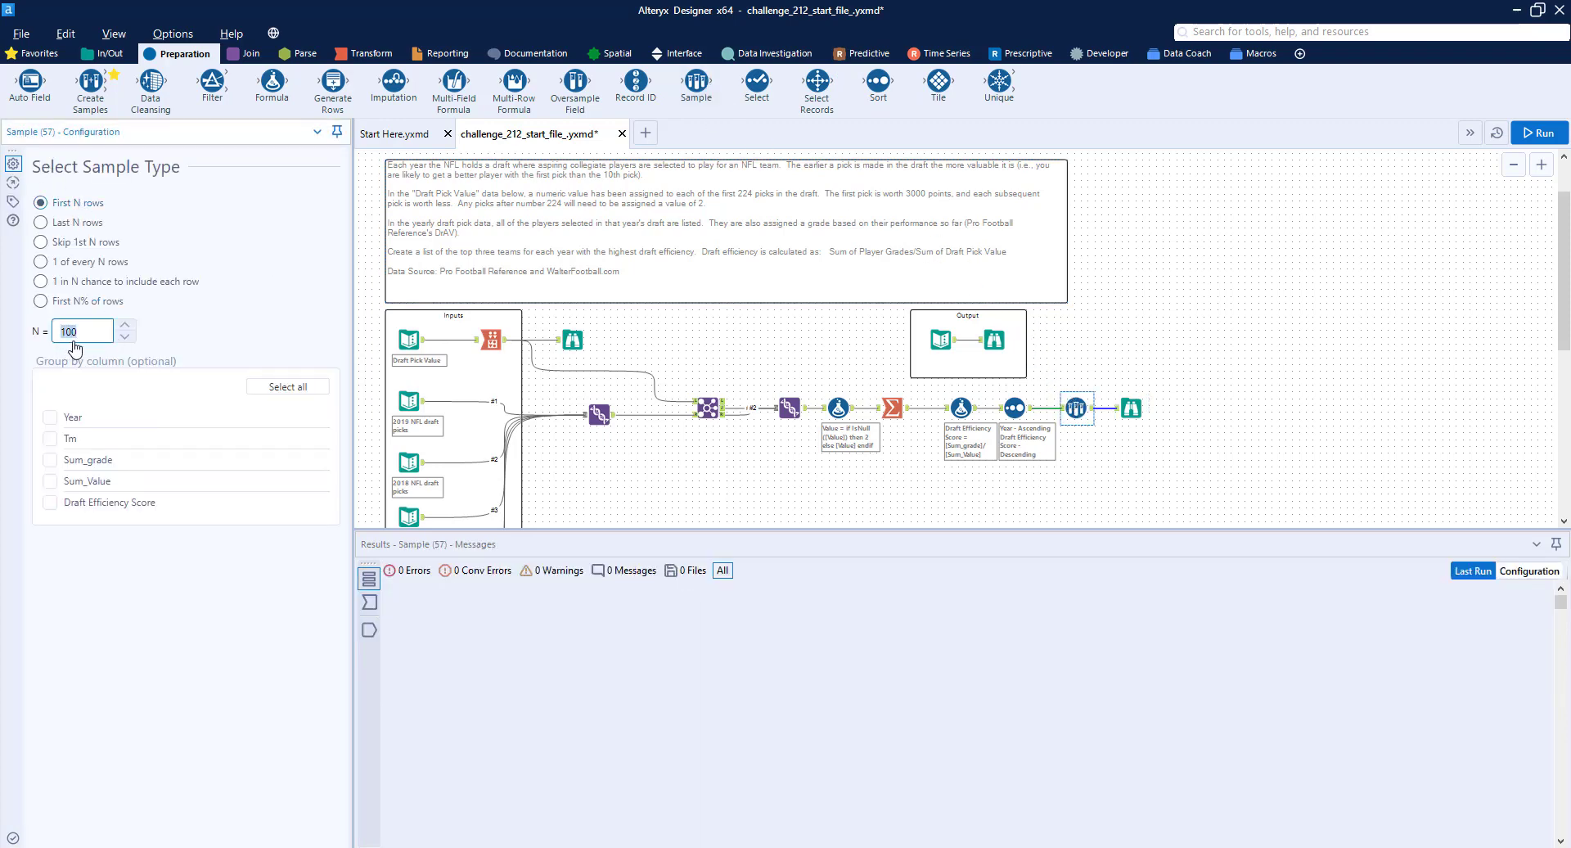
left_click(51, 419)
- Run the workflow and show the data reaching the final Browse tool after the Sample tool
left_click(1086, 298)
key("ctrl+r")
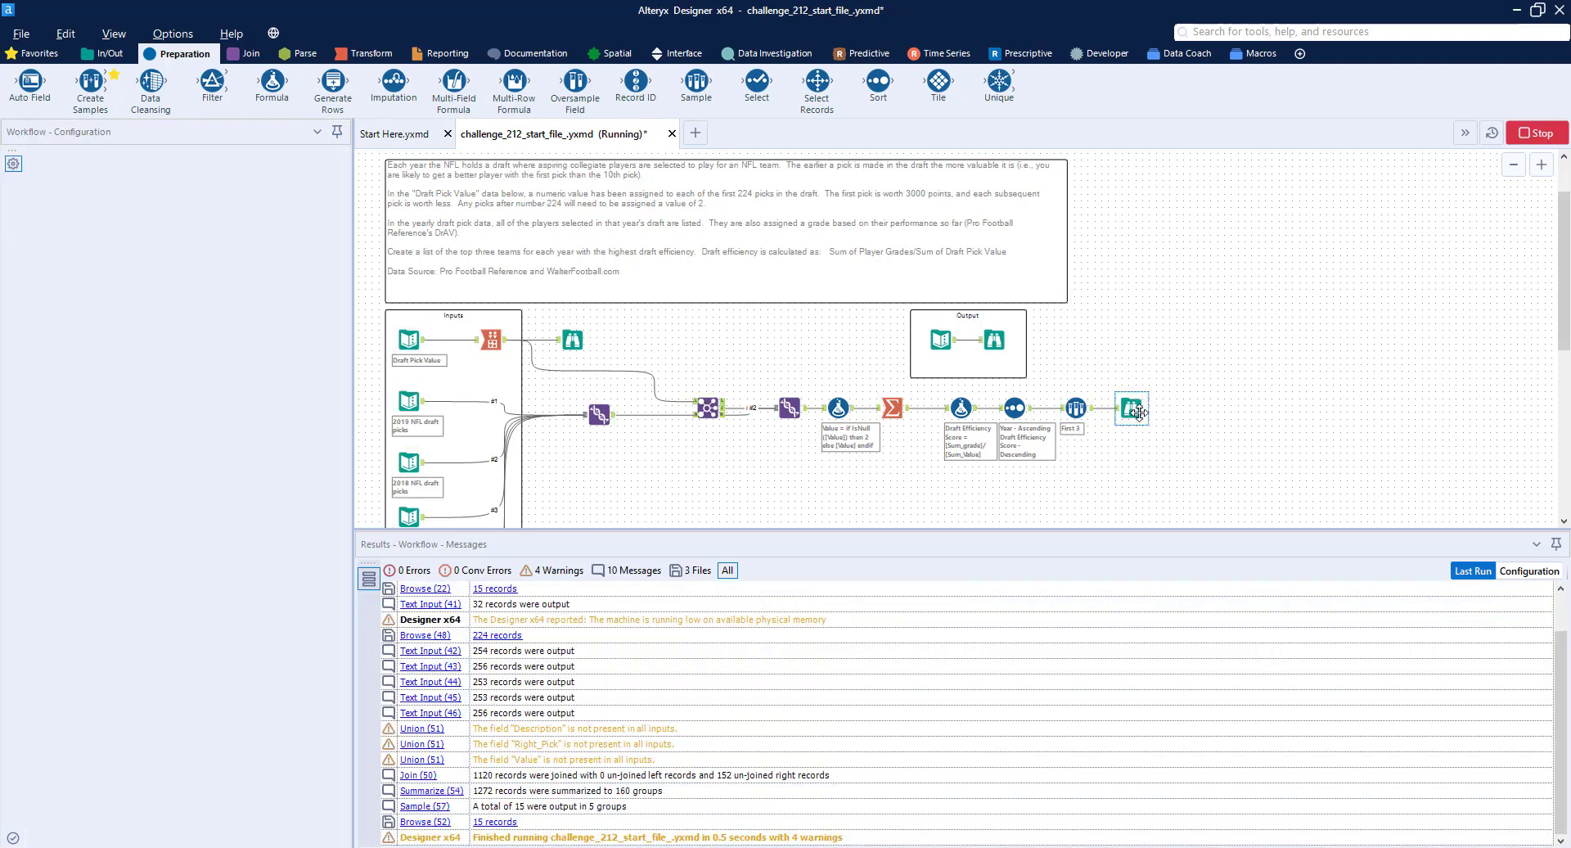
left_click(1131, 409)
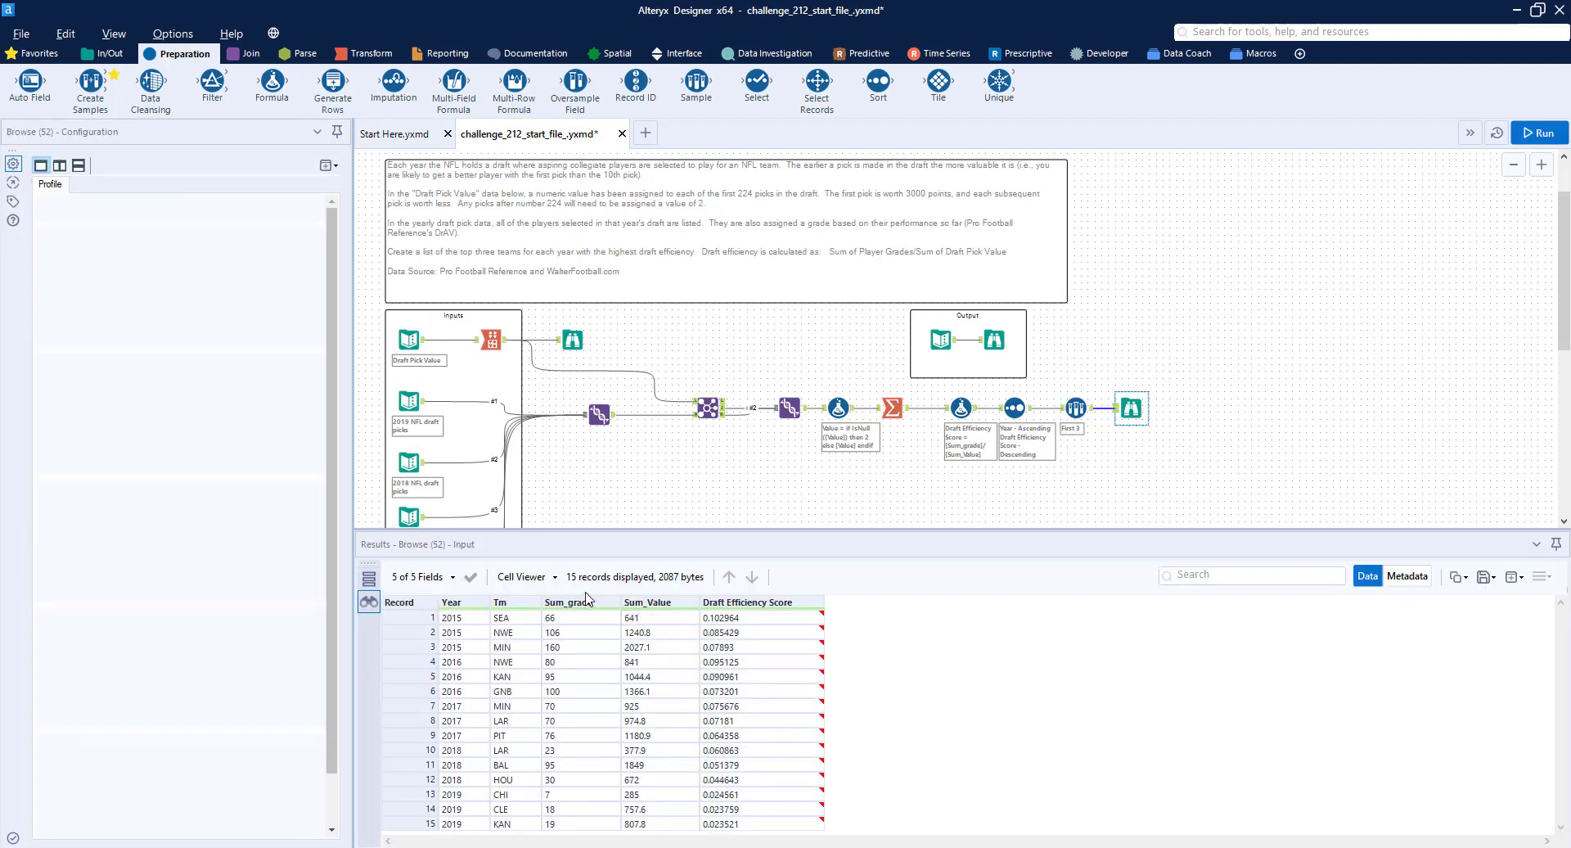
- Compare the teams and Draft Efficiency Scores in the final Browse tool with the expected output of the challenge
left_click(994, 340)
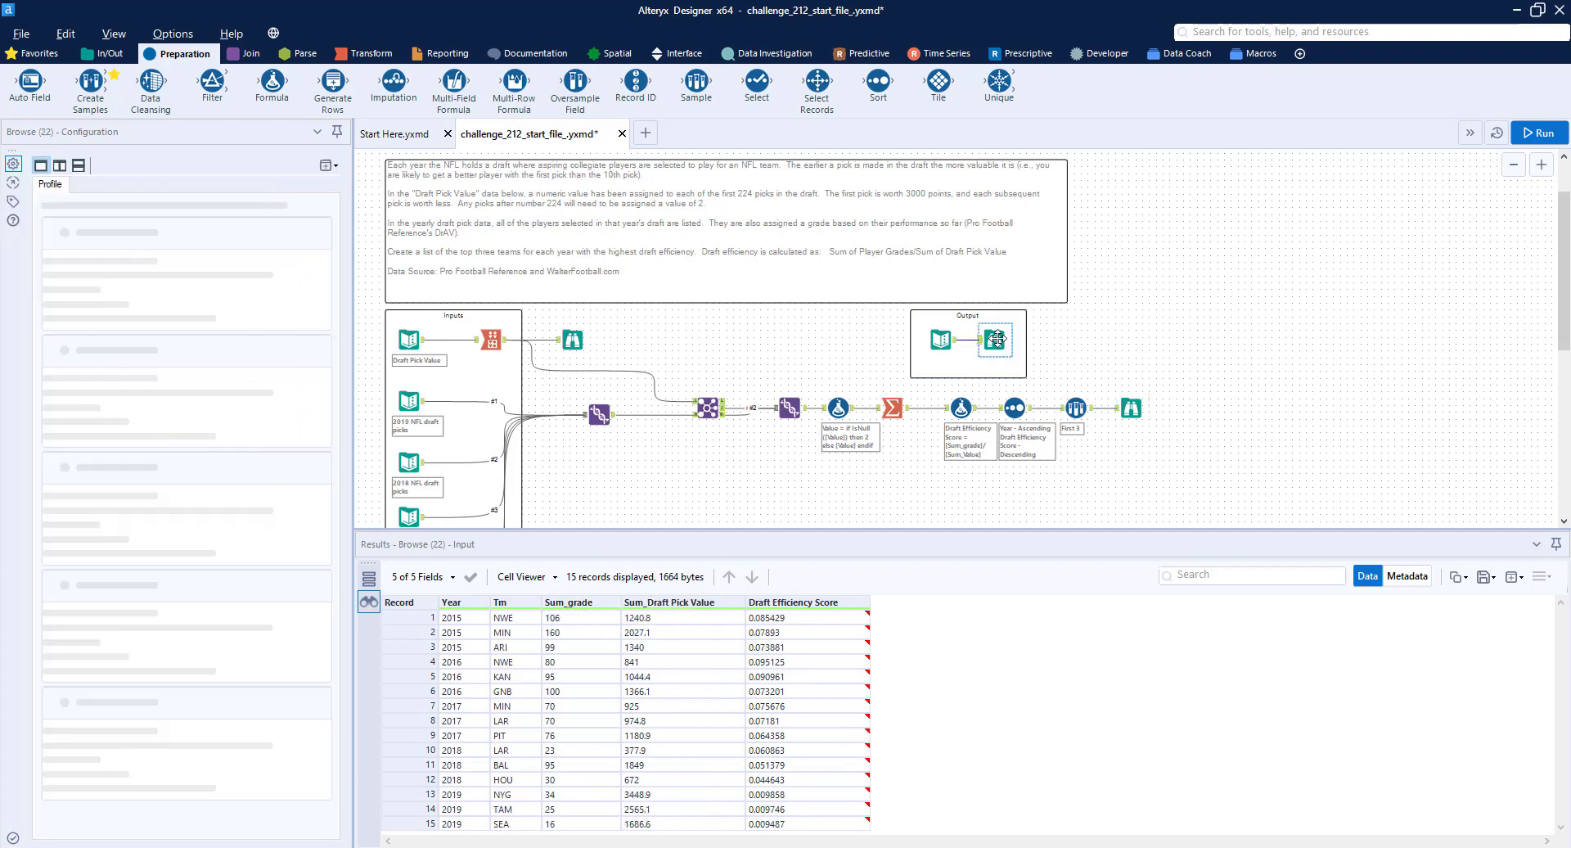
left_click(1131, 409)
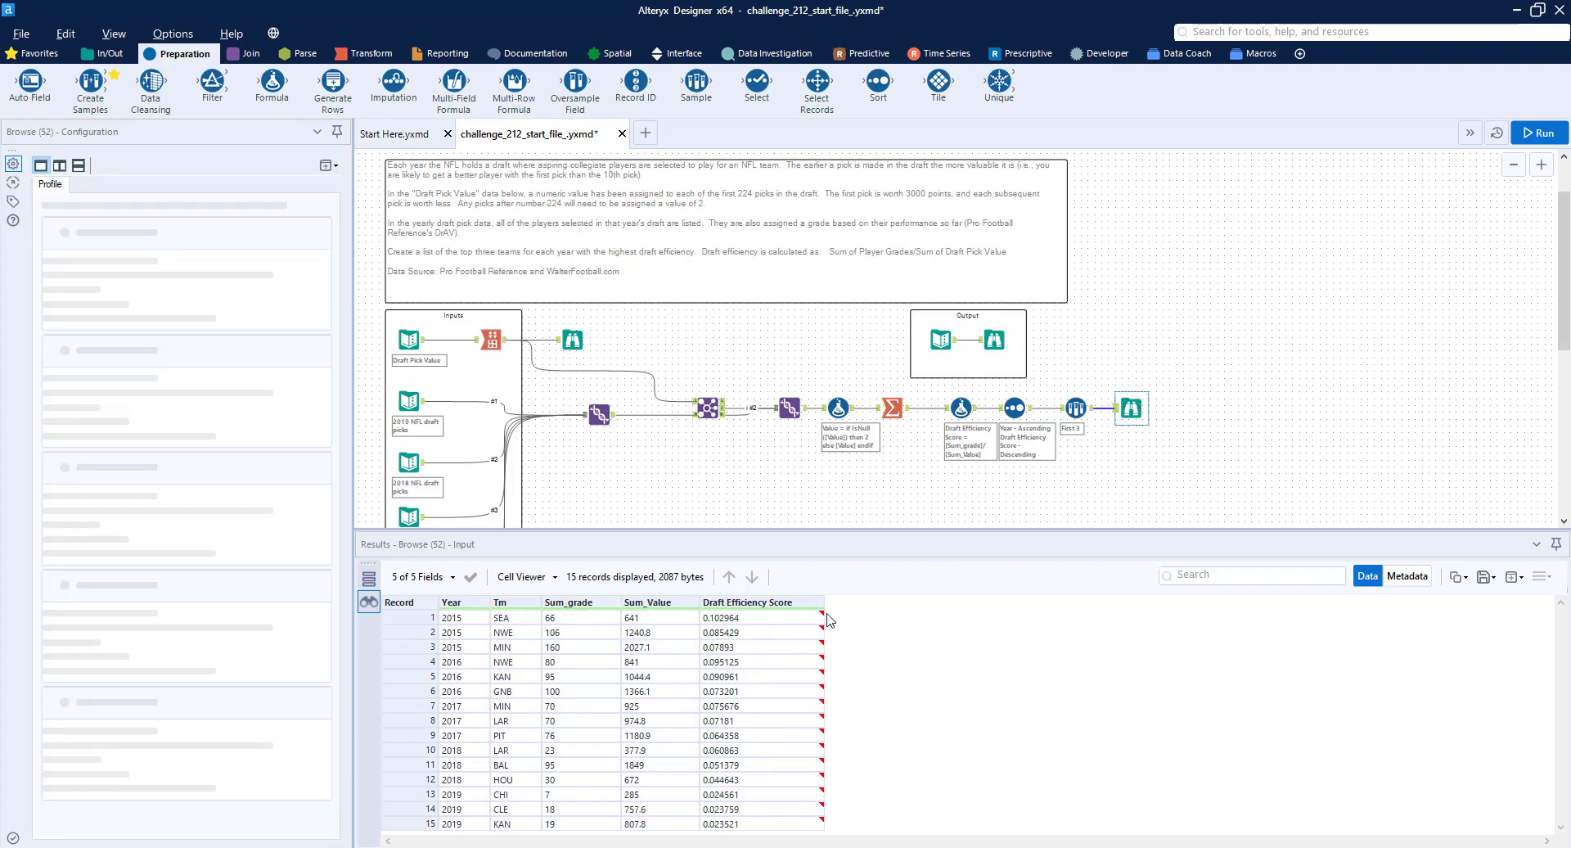
left_click(994, 340)
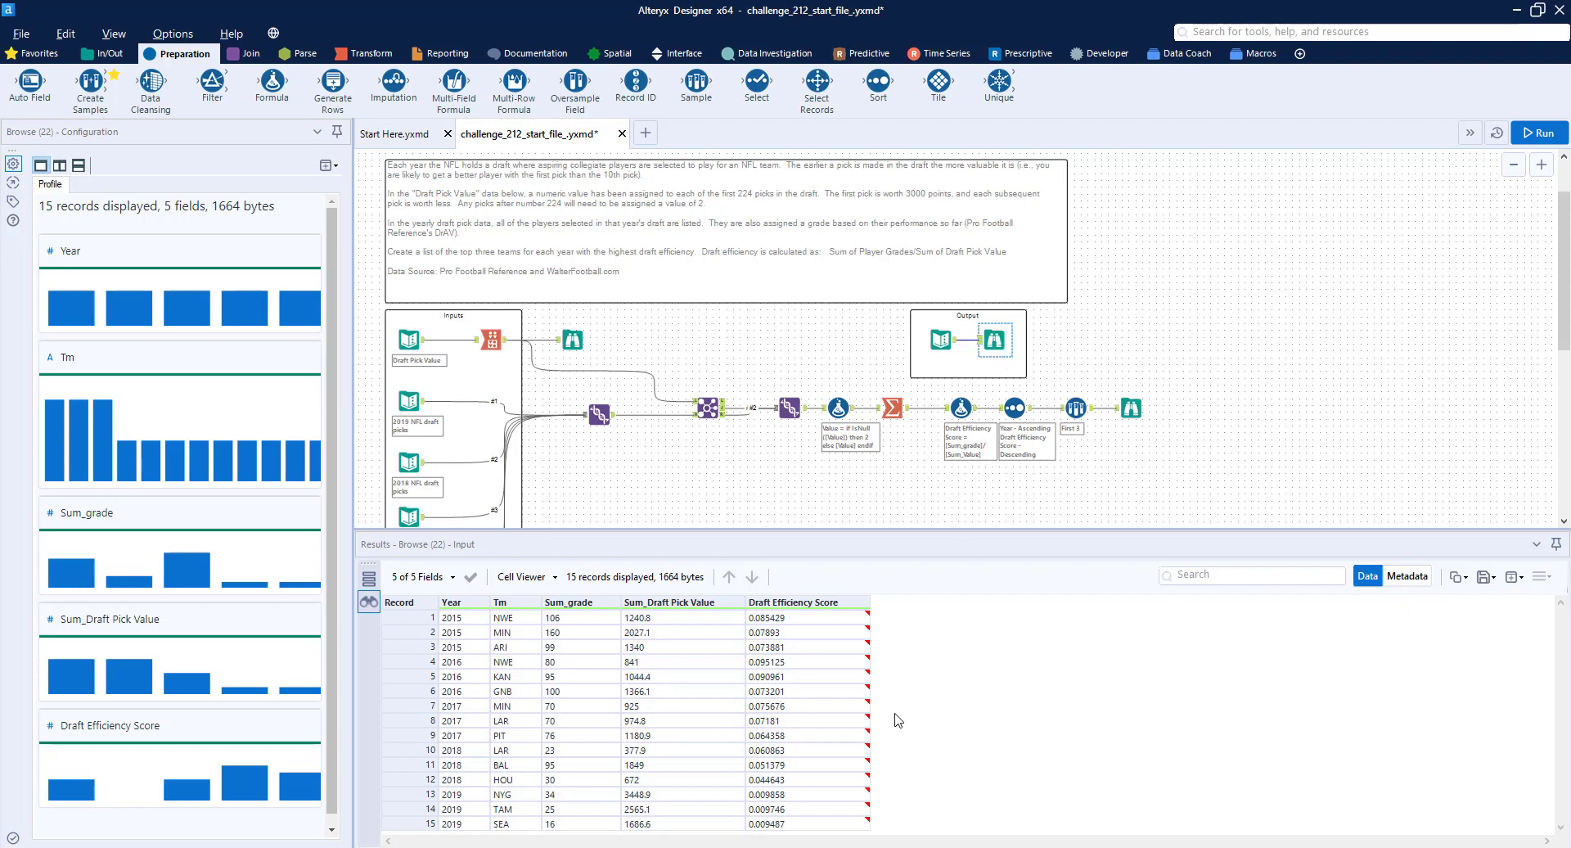
left_click(1139, 404)
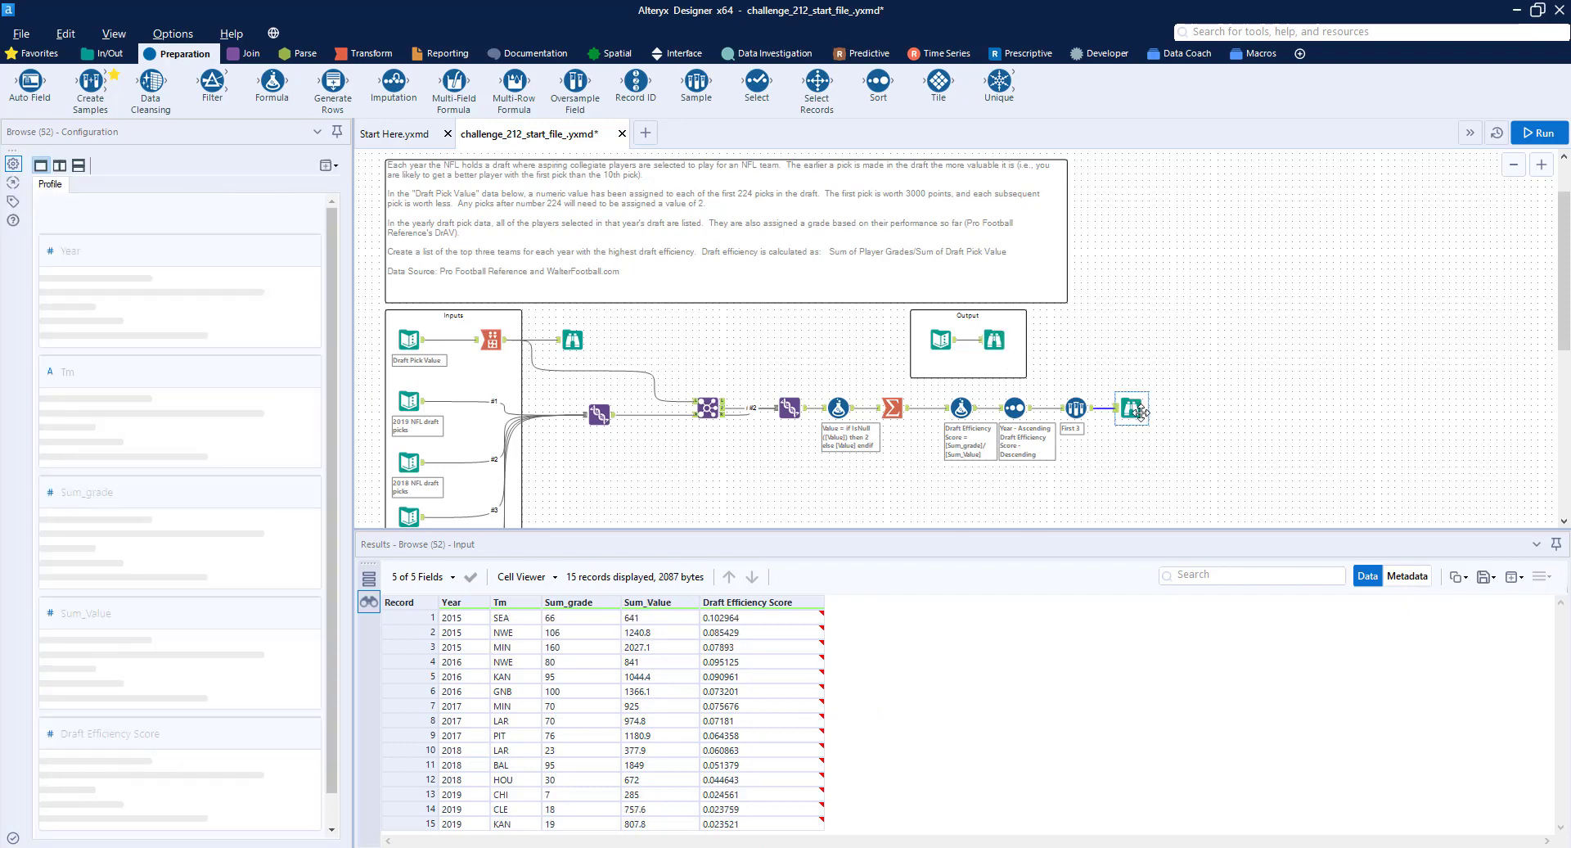
left_click(1004, 347)
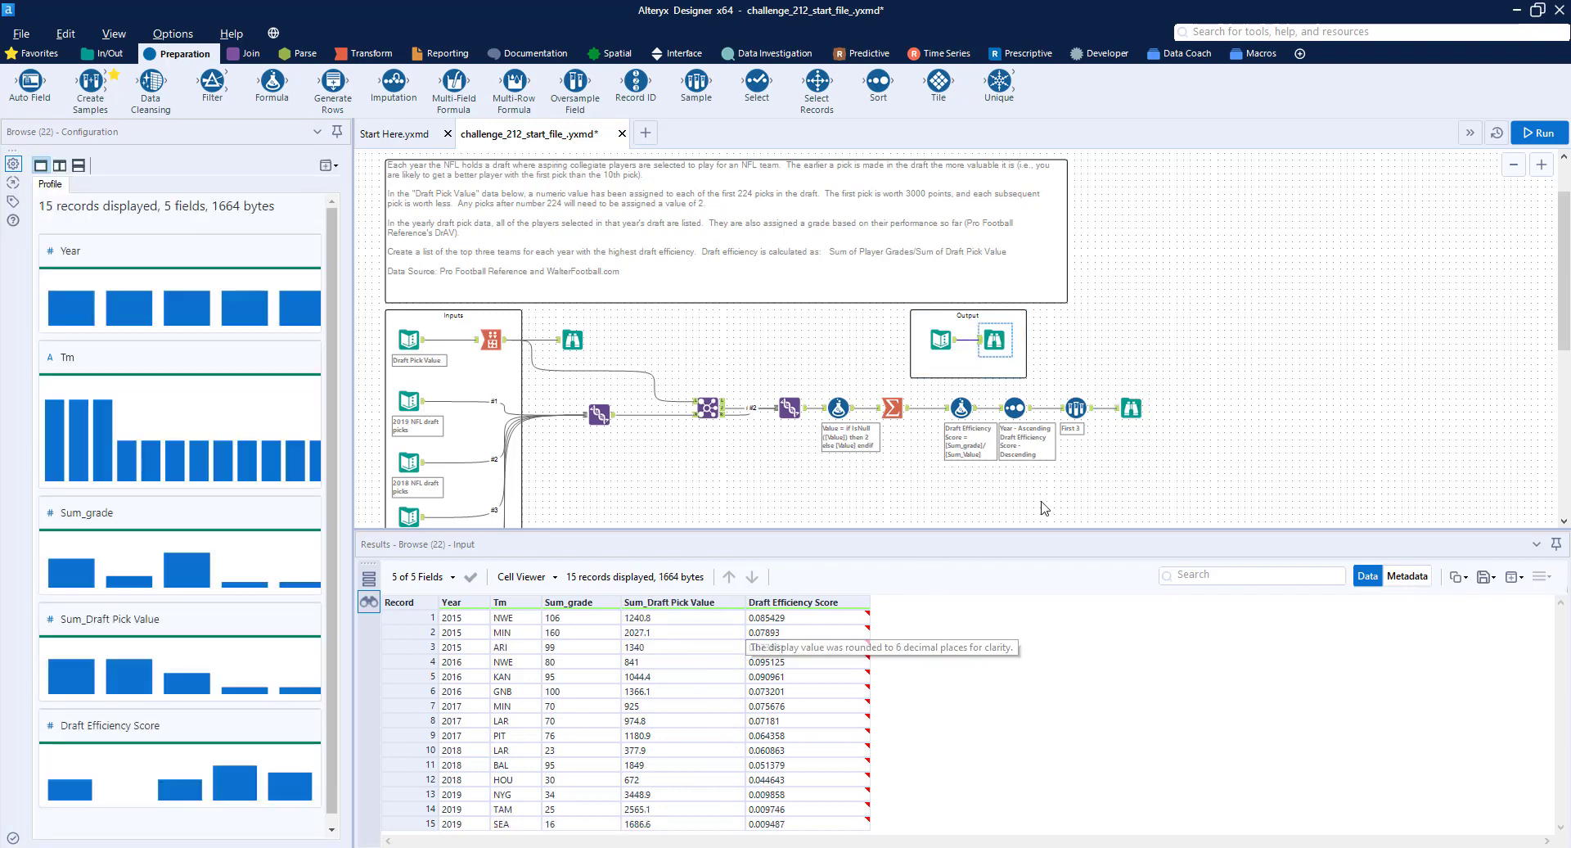
left_click(1140, 403)
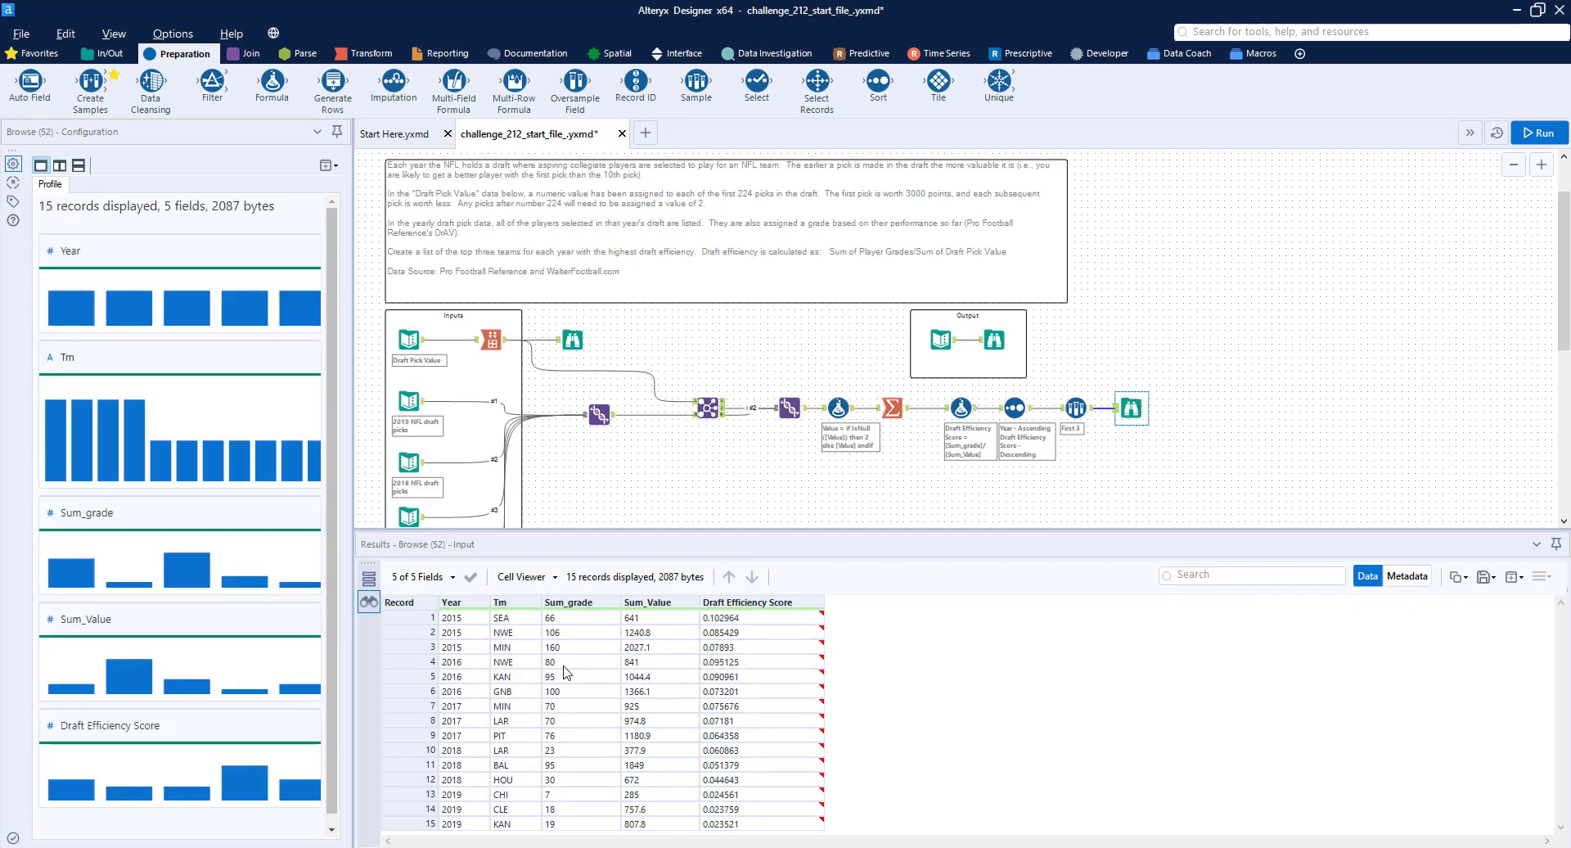
- Select the three 2015 records in the expected output and in the workflow's own result to compare their teams
left_click(994, 340)
left_click_drag(425, 617, 423, 642)
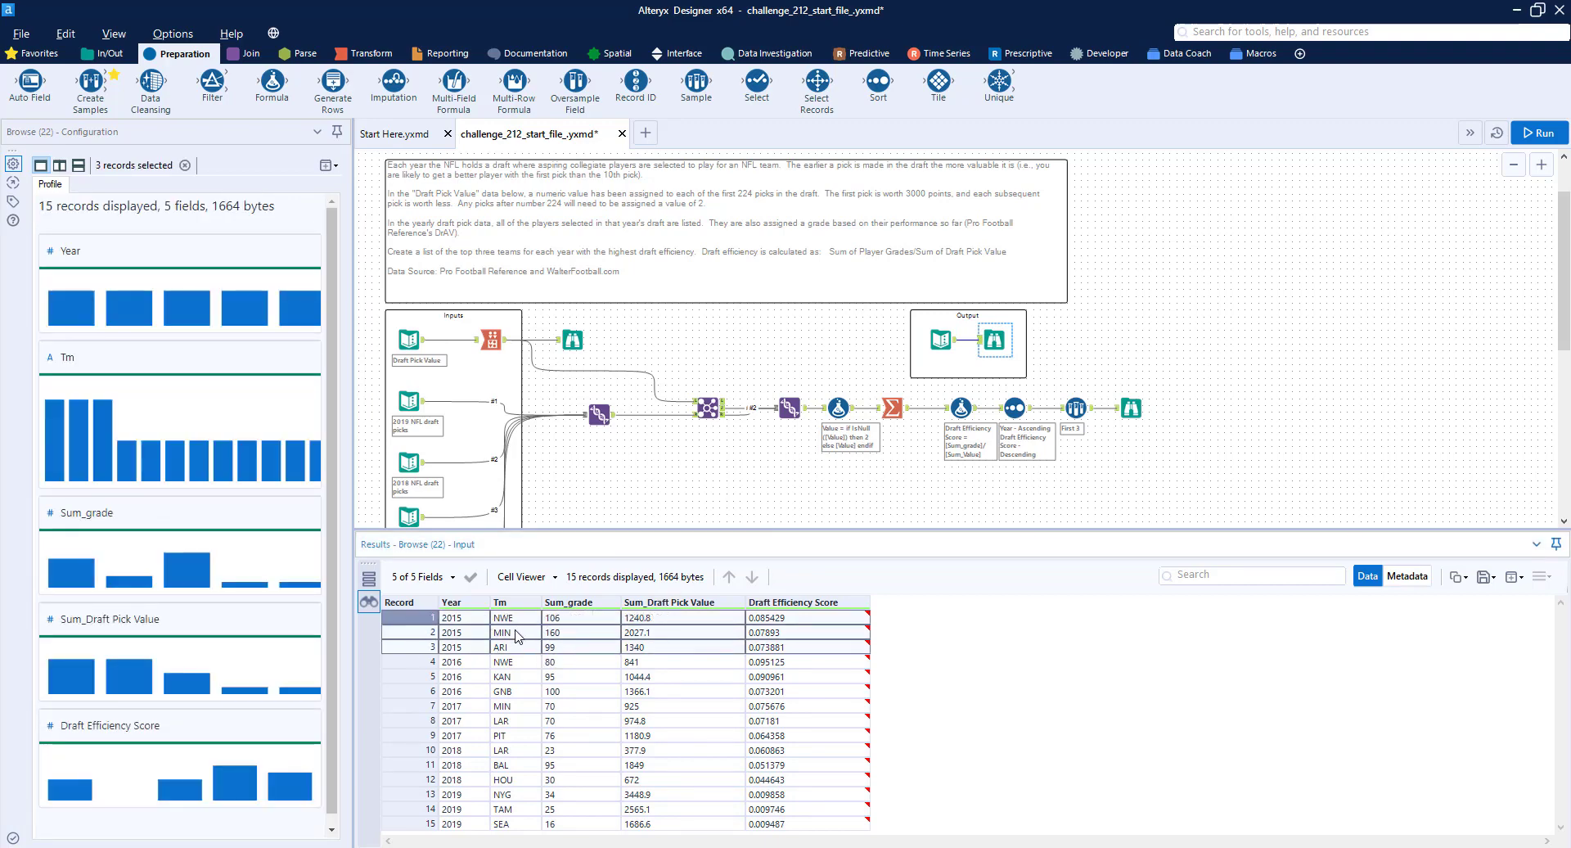
left_click(1136, 403)
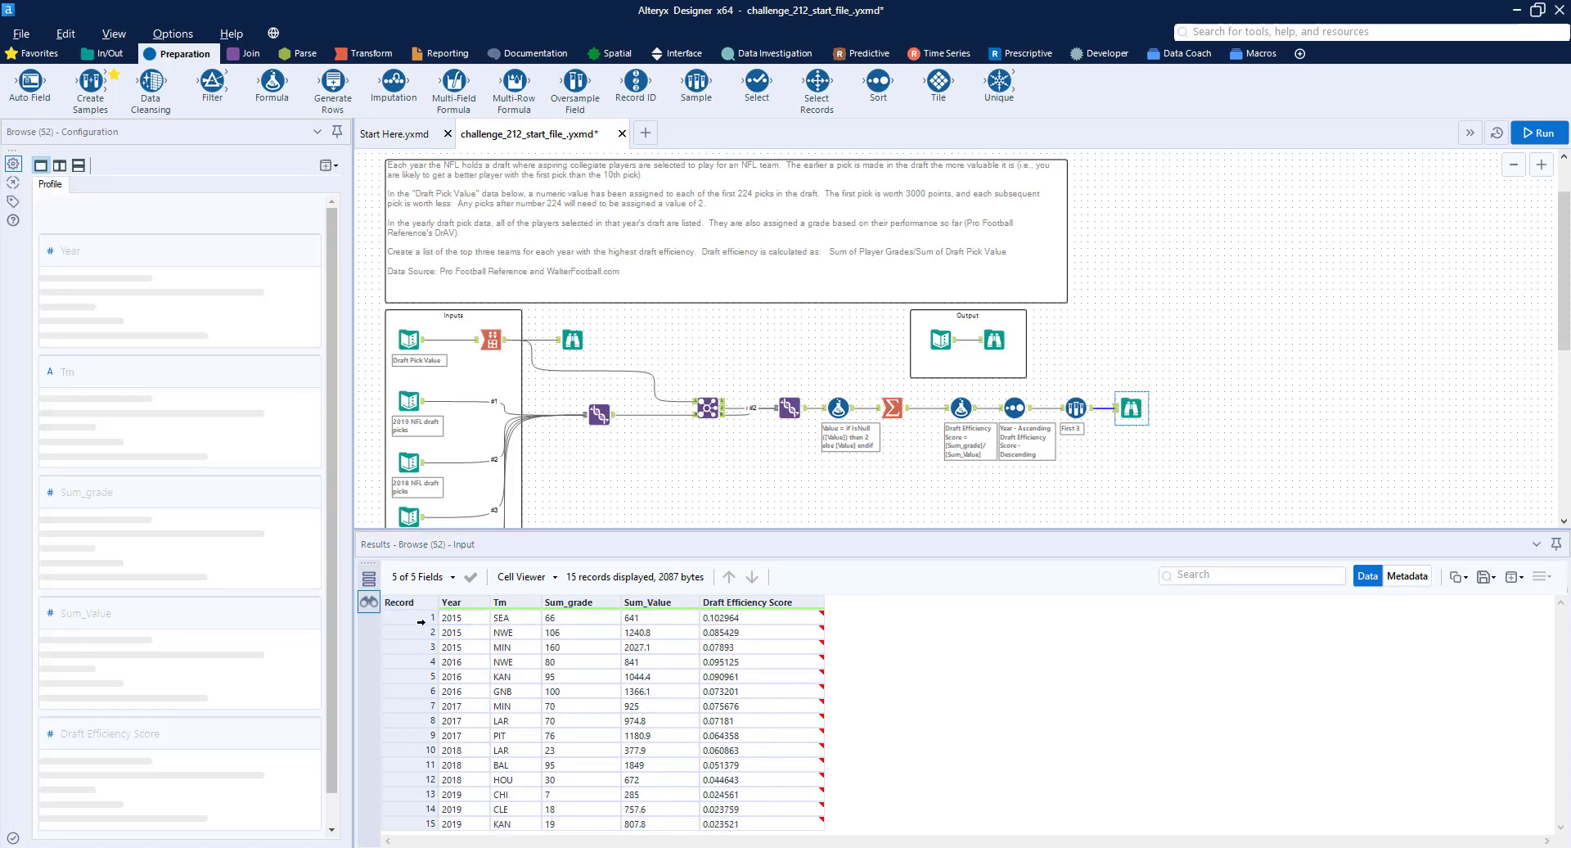
left_click_drag(419, 642, 422, 643)
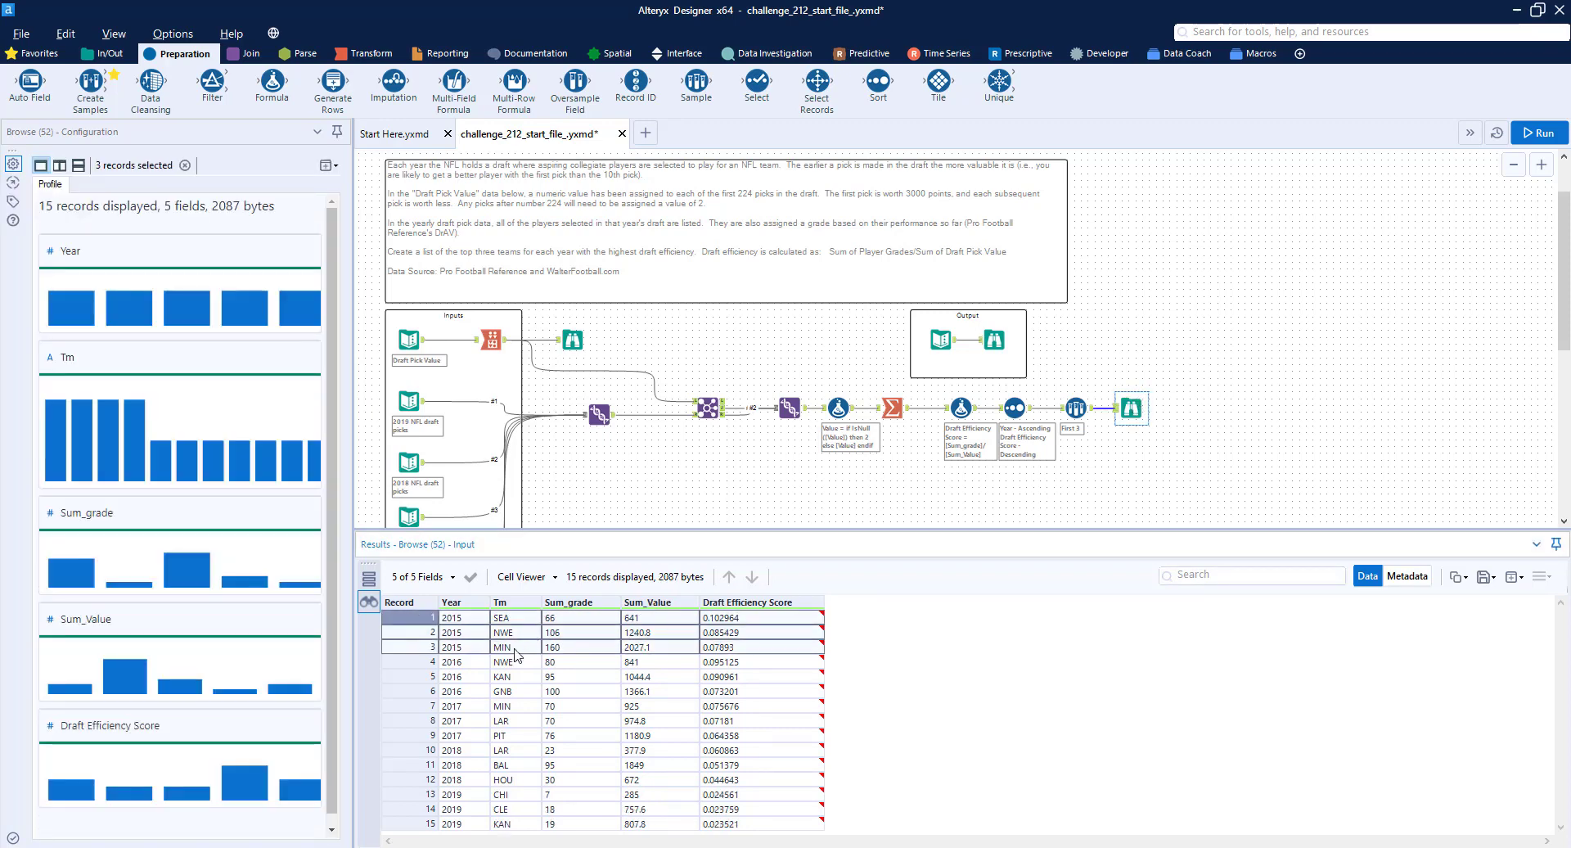